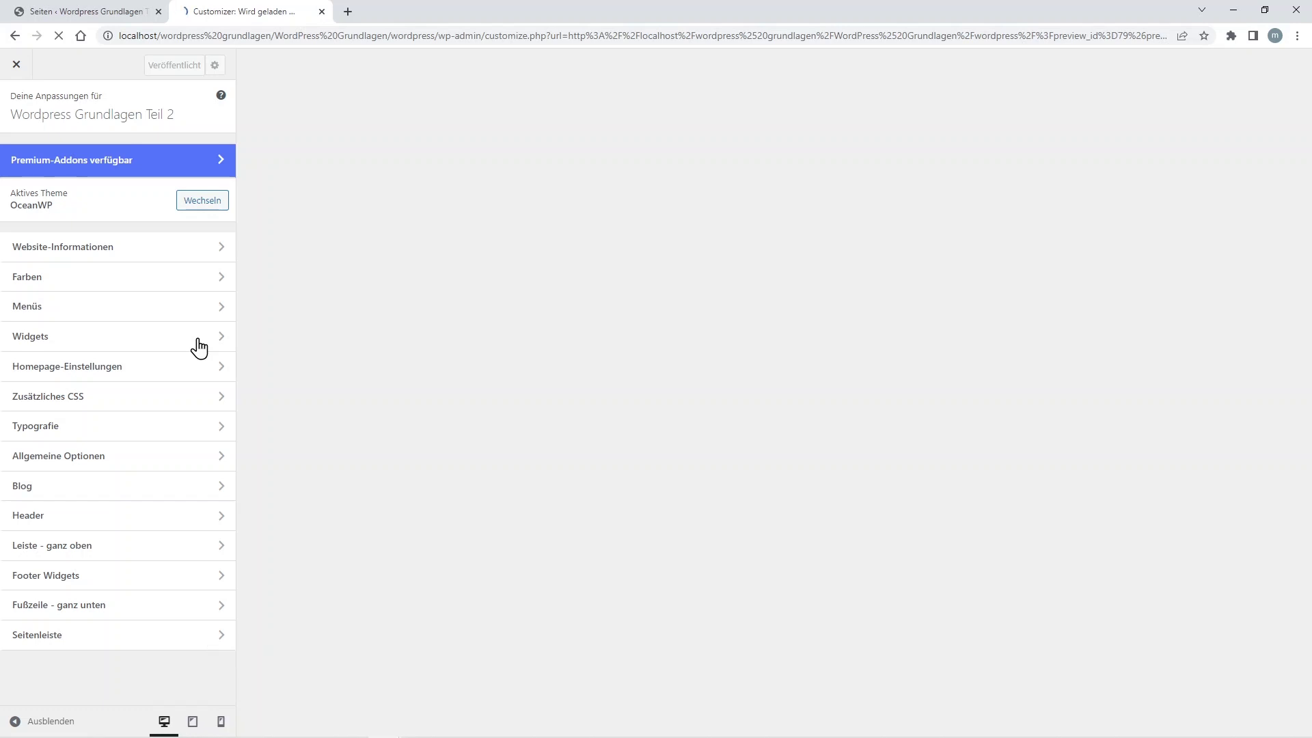
# Step: Add a Suchen widget below the Beispiel Suche heading in the Standard-Seitenleiste widget area
pyautogui.click(199, 348)
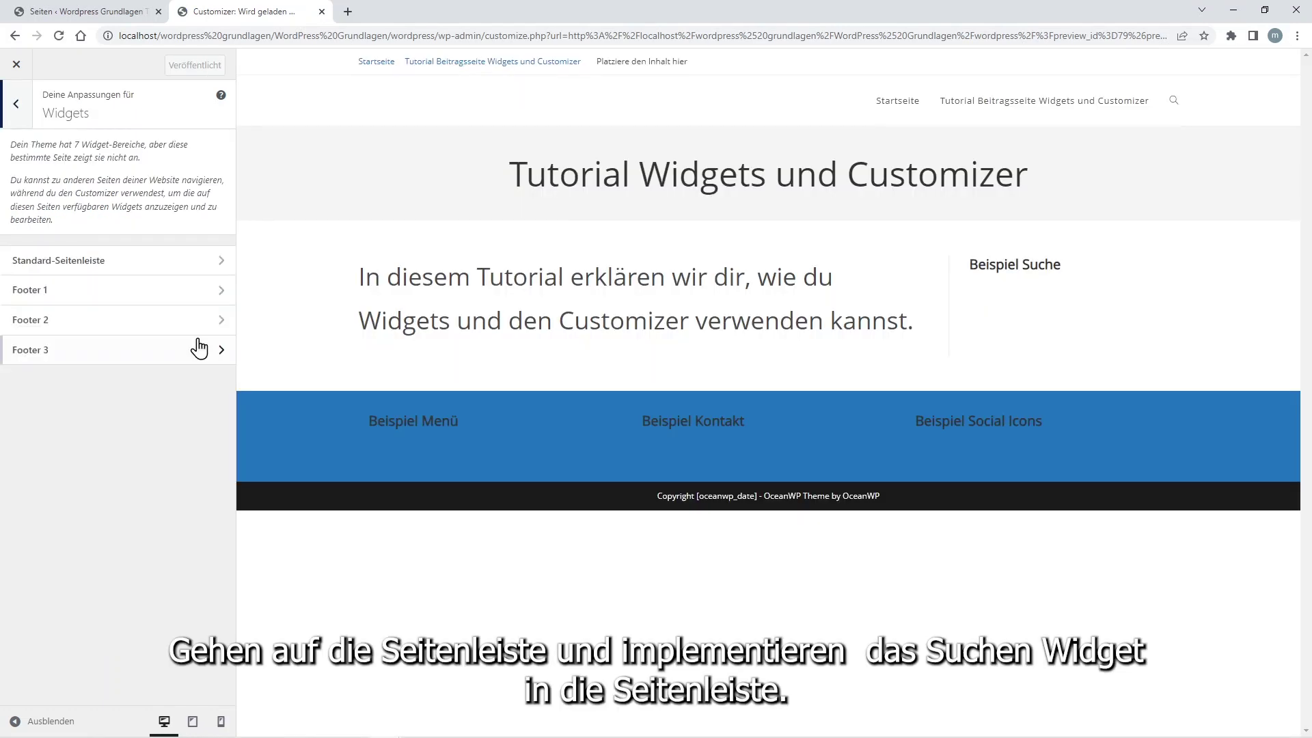
pyautogui.click(201, 265)
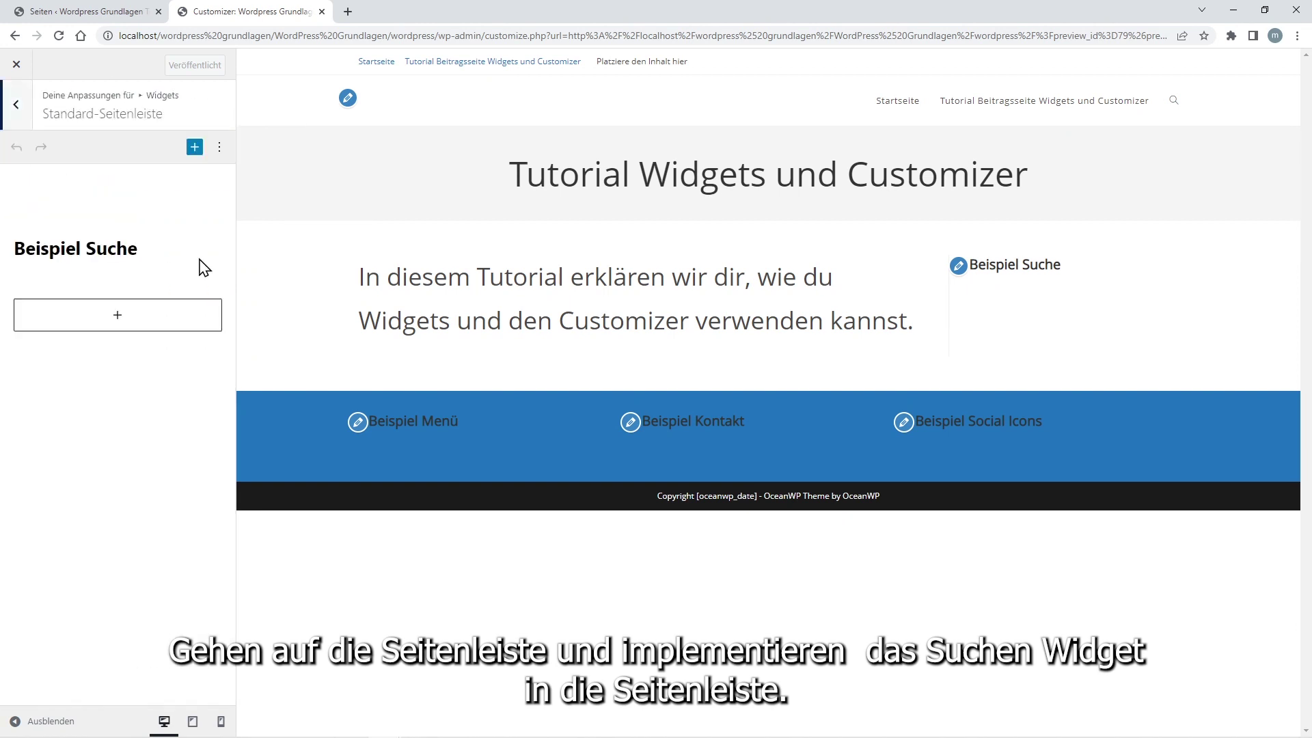
pyautogui.click(119, 321)
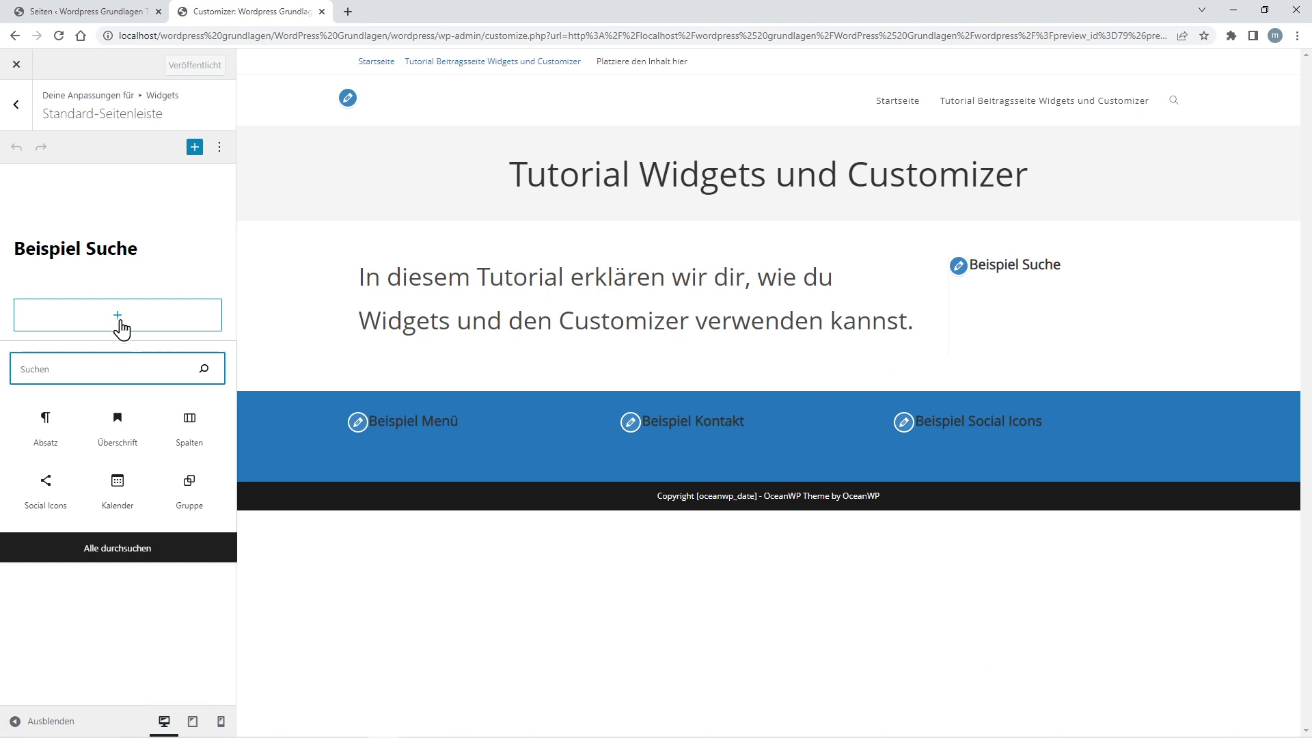
pyautogui.click(121, 557)
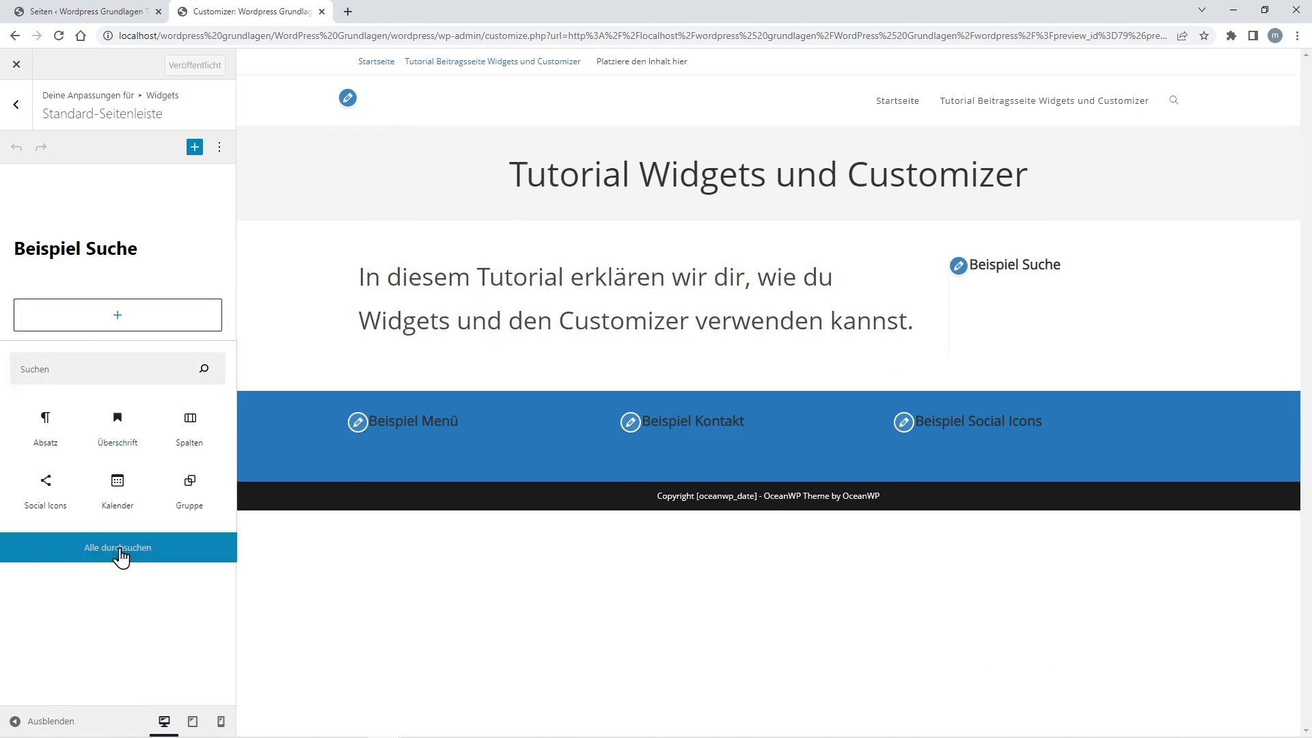
pyautogui.scroll(-8, 417, 438)
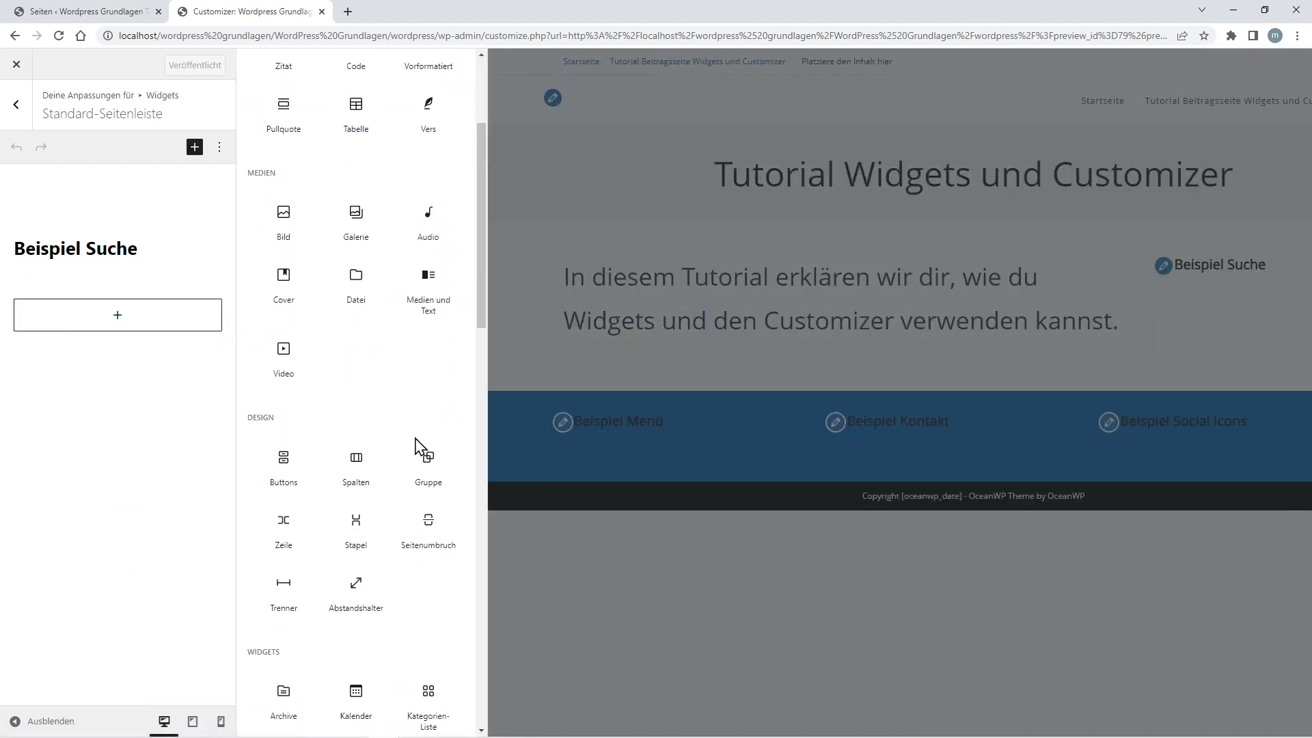
pyautogui.scroll(-2, 417, 451)
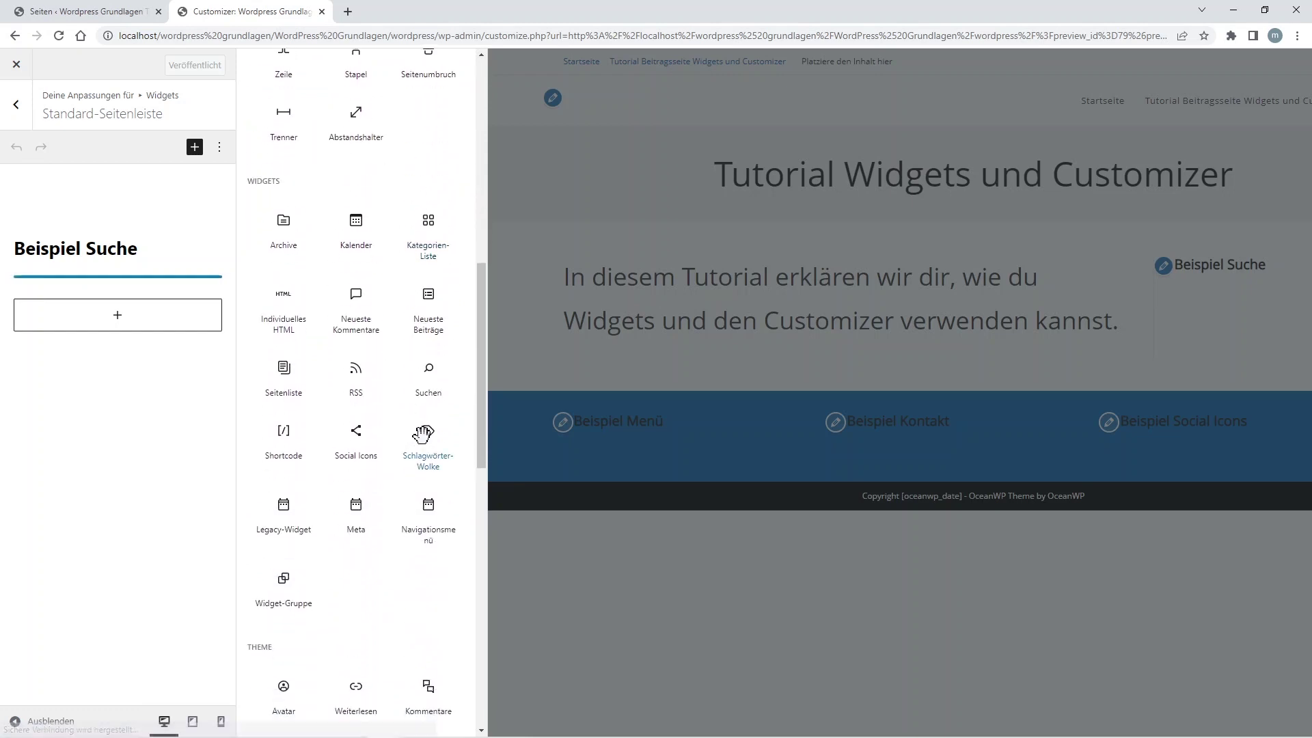
pyautogui.click(429, 371)
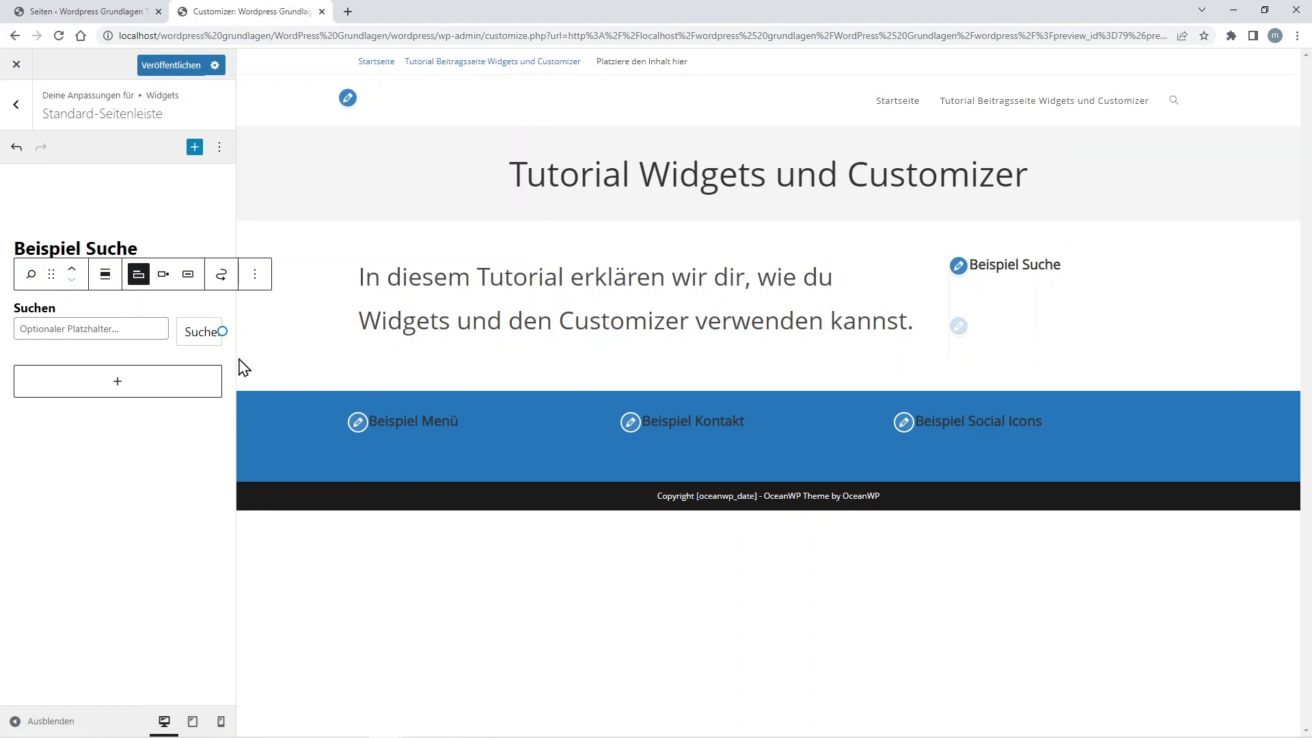
# Step: Set the search widget's placeholder to "Beitrag oder Seite eingeben" and publish the sidebar changes
pyautogui.click(120, 327)
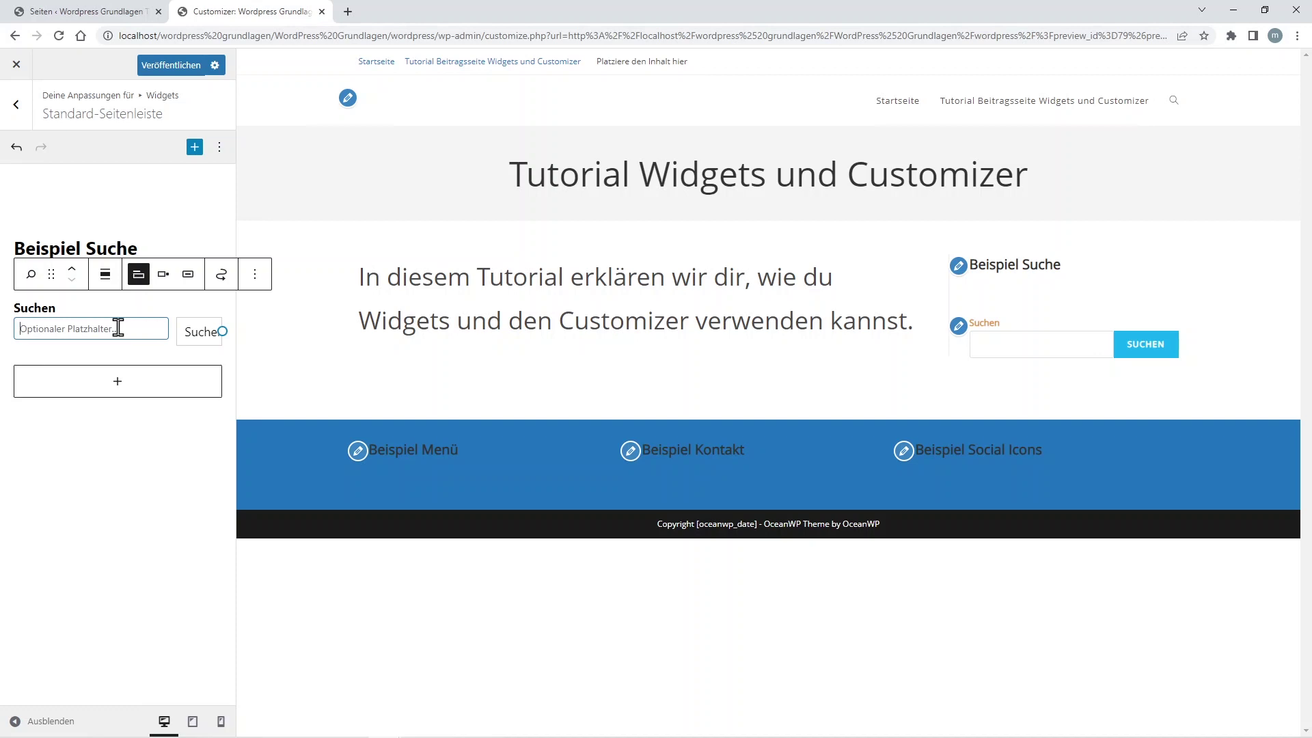
pyautogui.write('Beitrags oder')
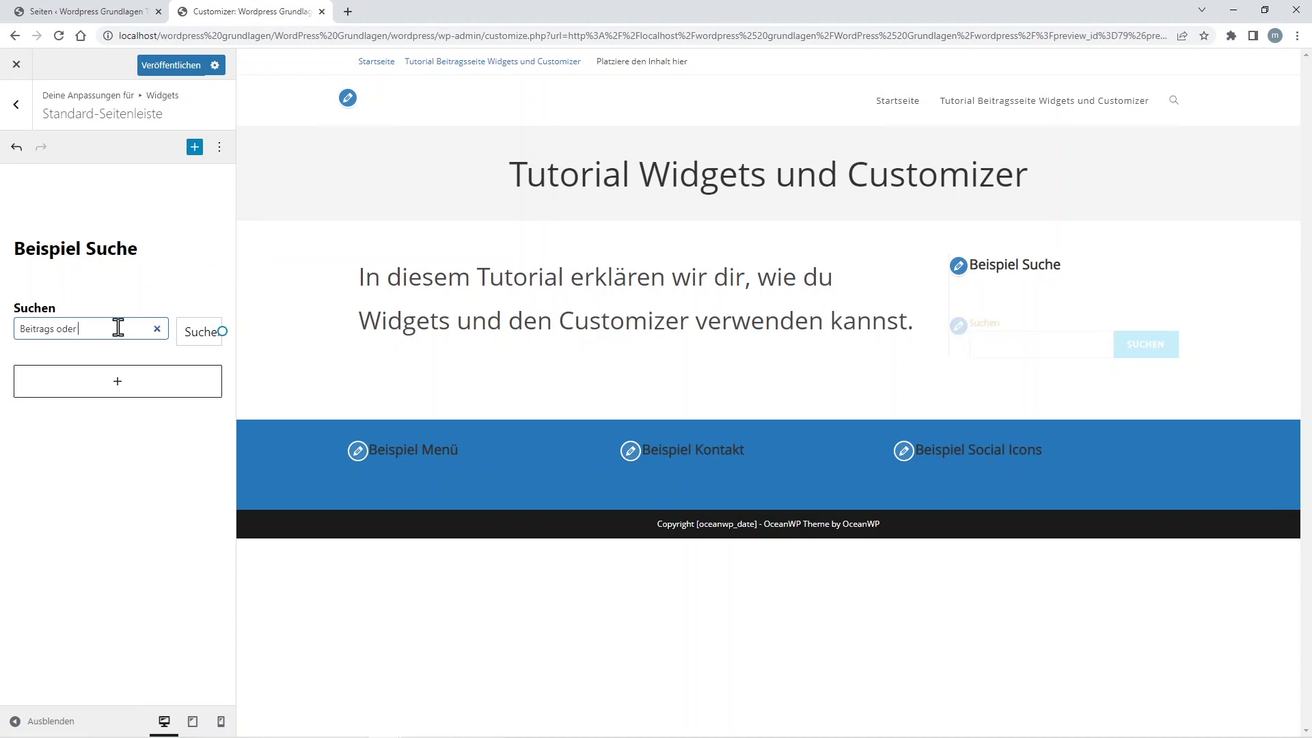
pyautogui.write(' Seite')
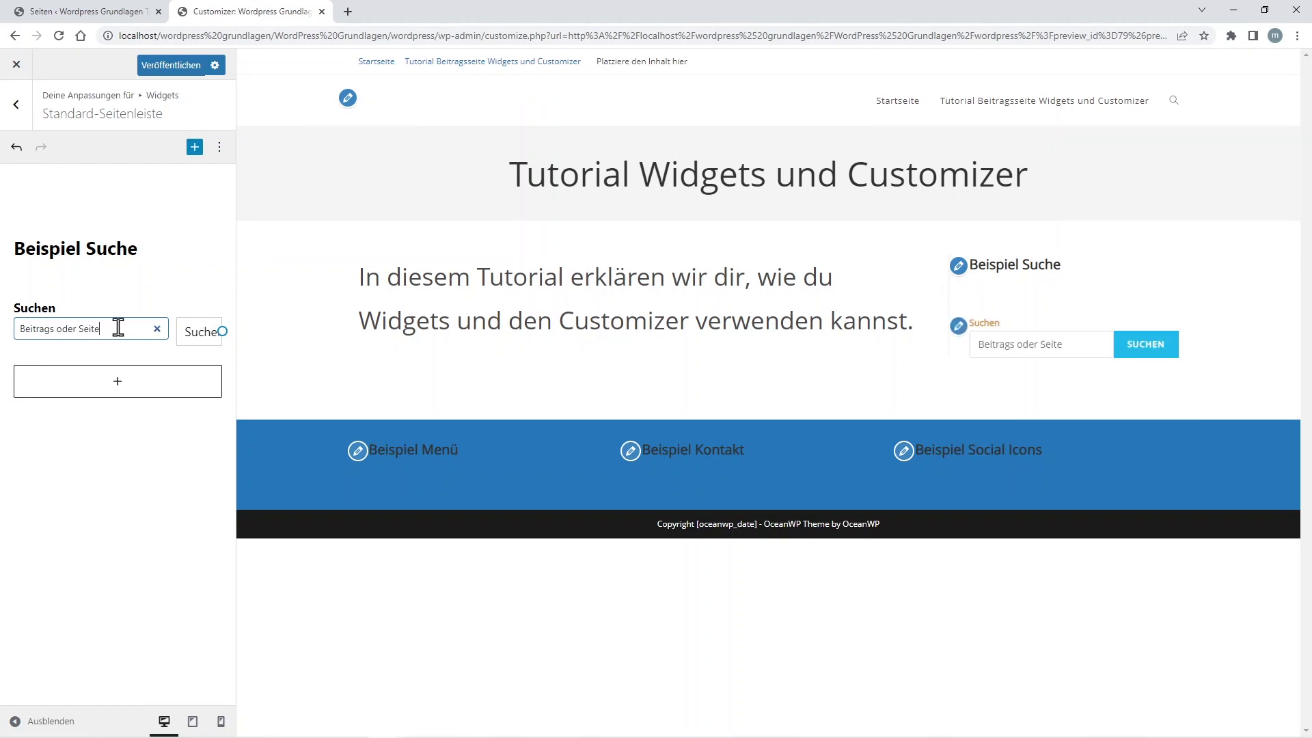
pyautogui.write(' eingeben')
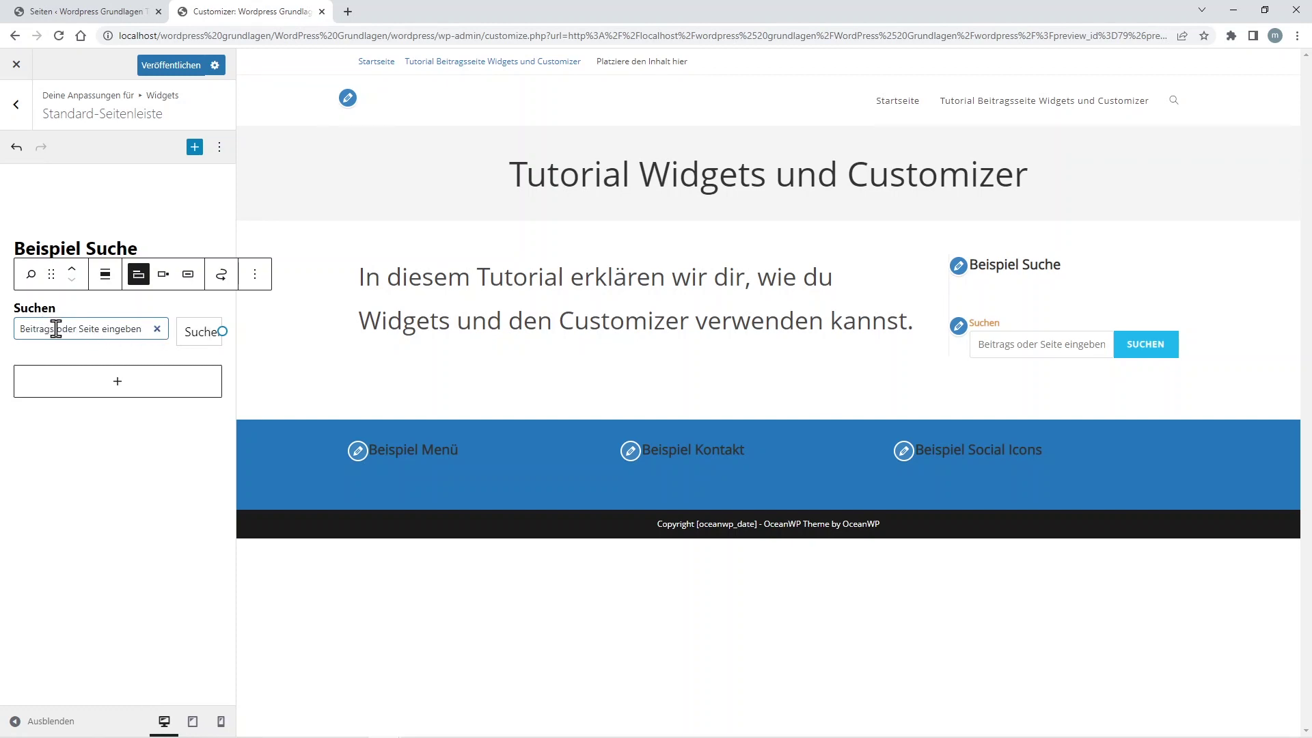
pyautogui.press('BackSpace')
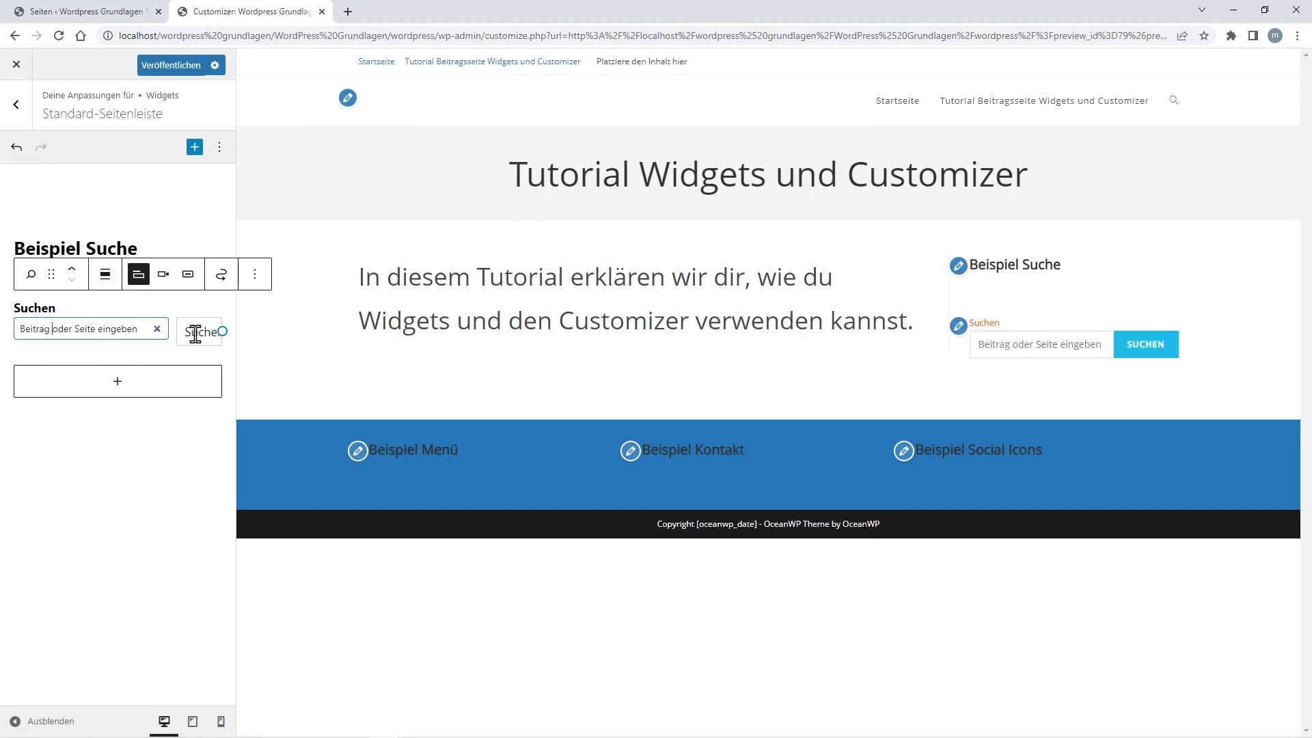
pyautogui.click(149, 65)
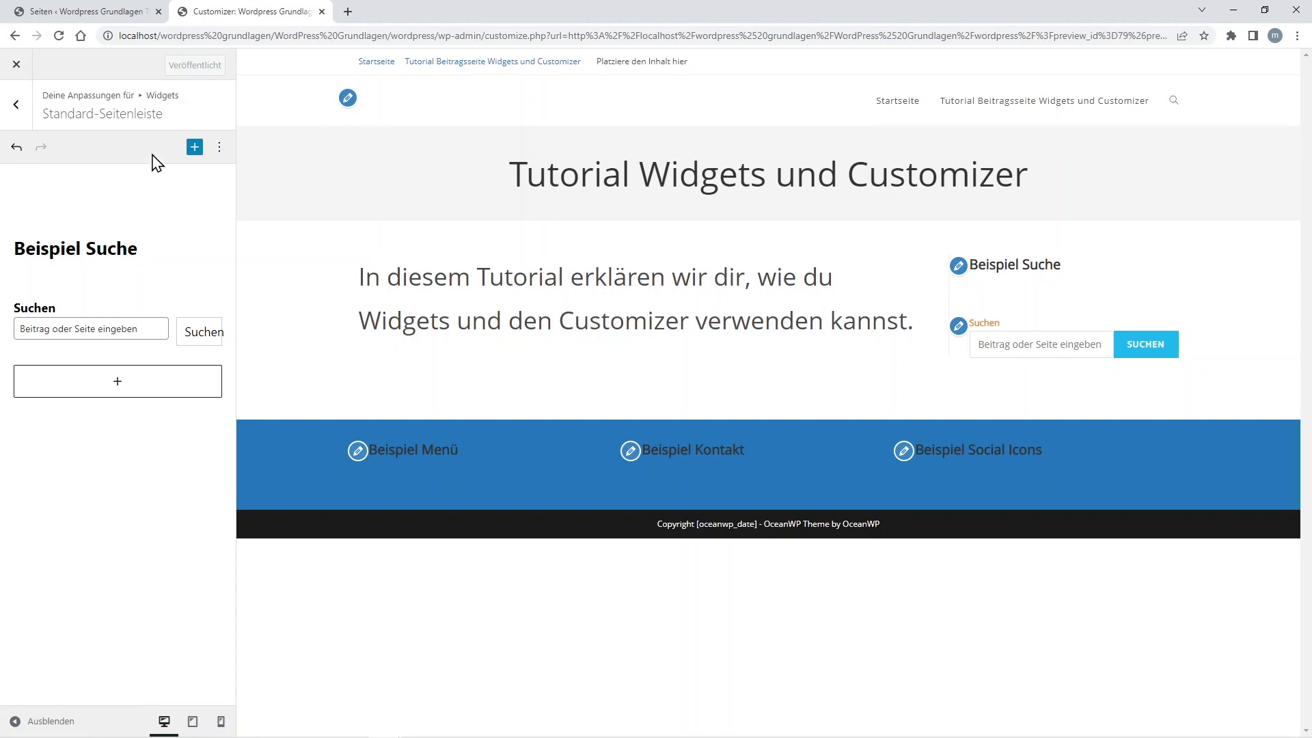
pyautogui.click(17, 107)
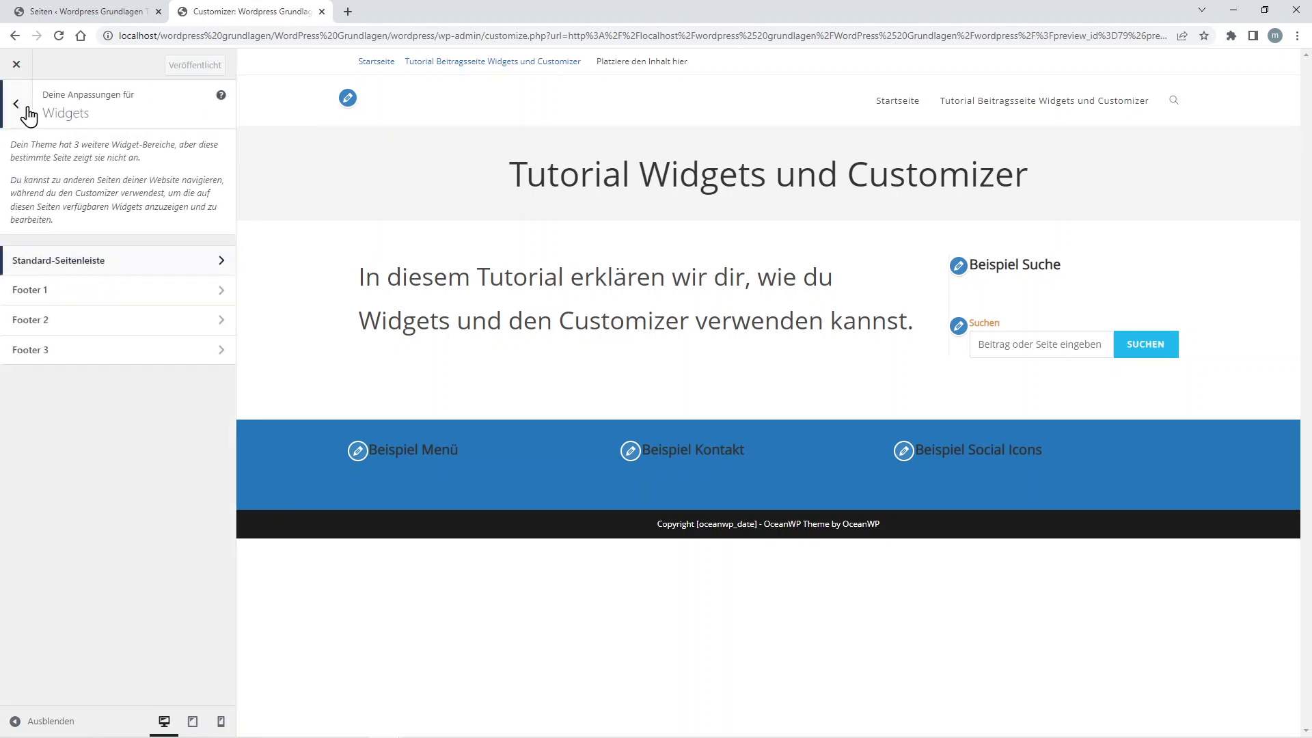
# Step: Insert a Navigationsmenü widget below the Beispiel Menü heading in the Footer 1 widget area
pyautogui.click(164, 298)
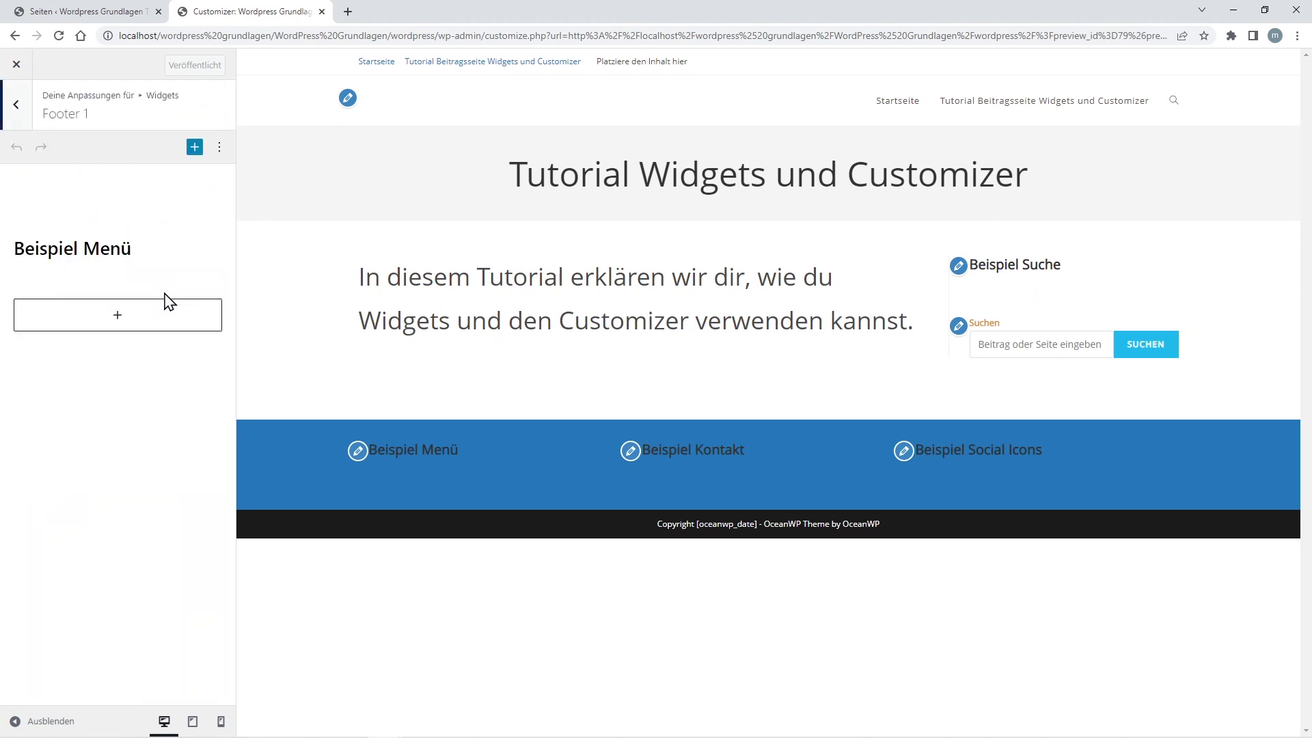
pyautogui.click(117, 321)
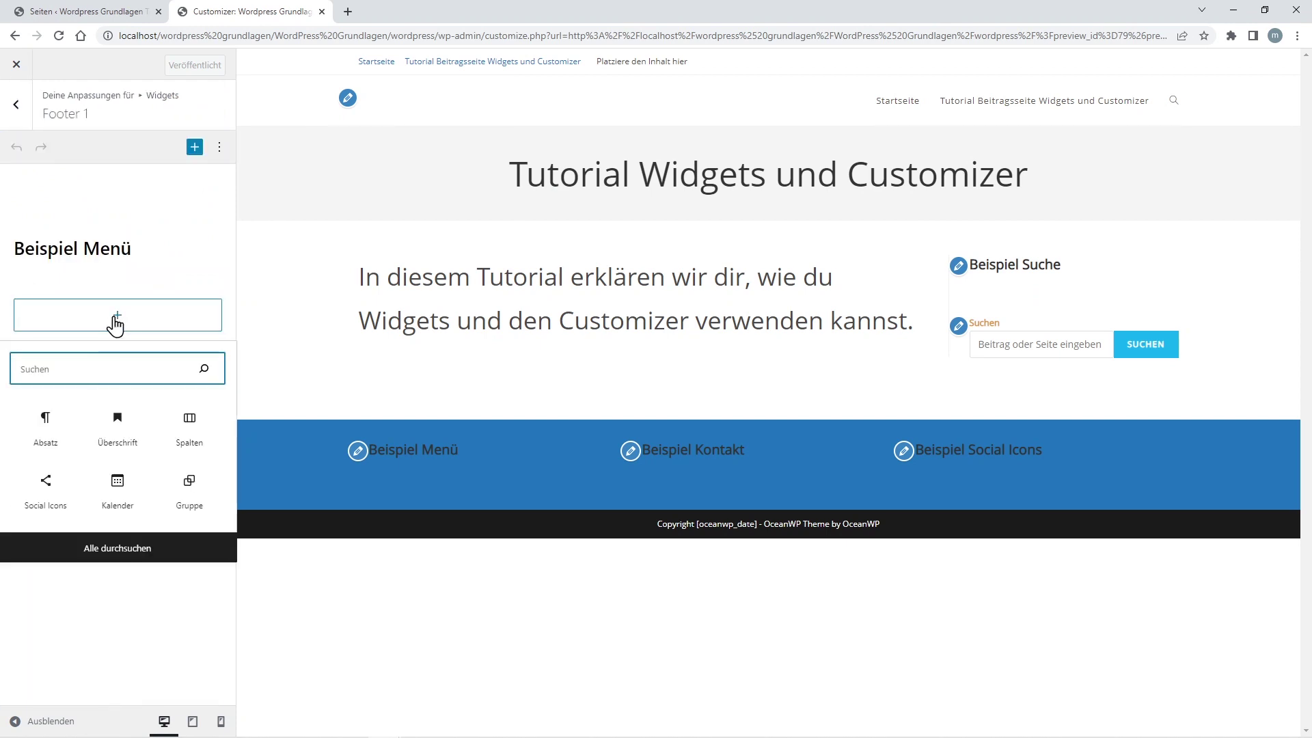
pyautogui.click(116, 548)
pyautogui.scroll(-4, 305, 427)
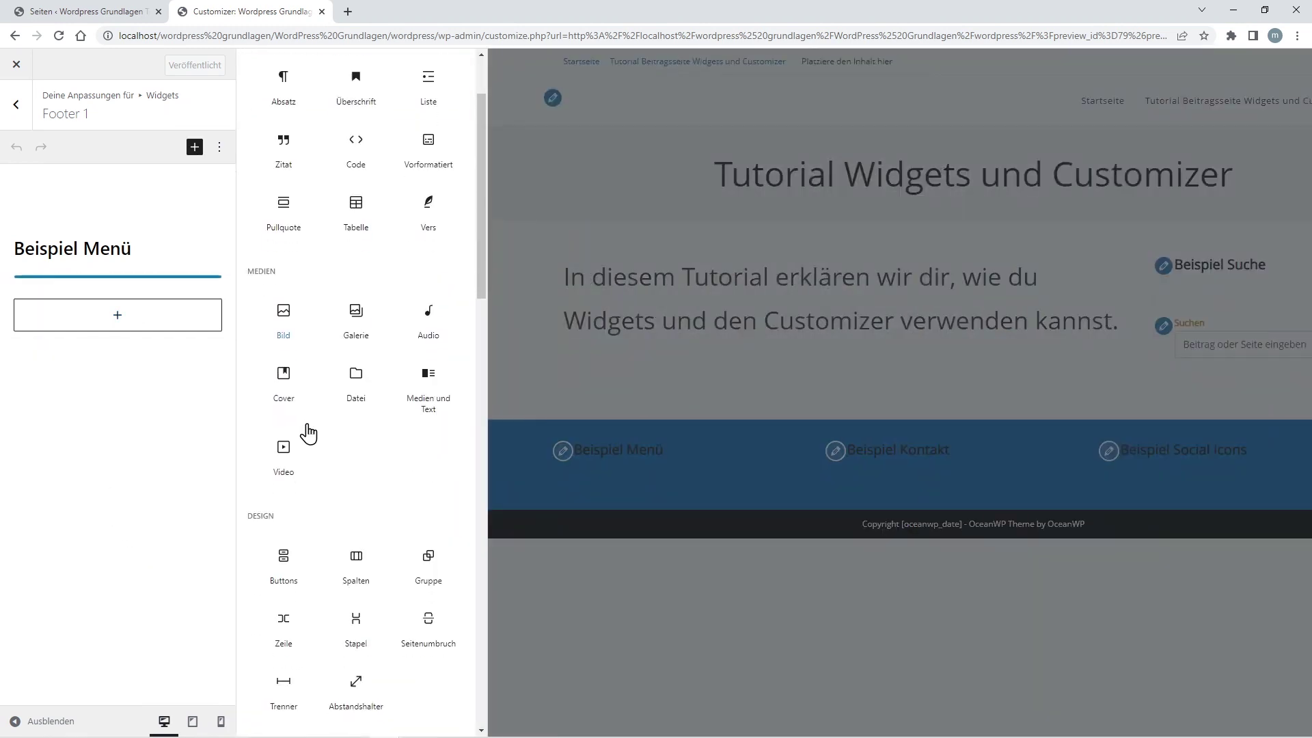
pyautogui.scroll(-3, 326, 434)
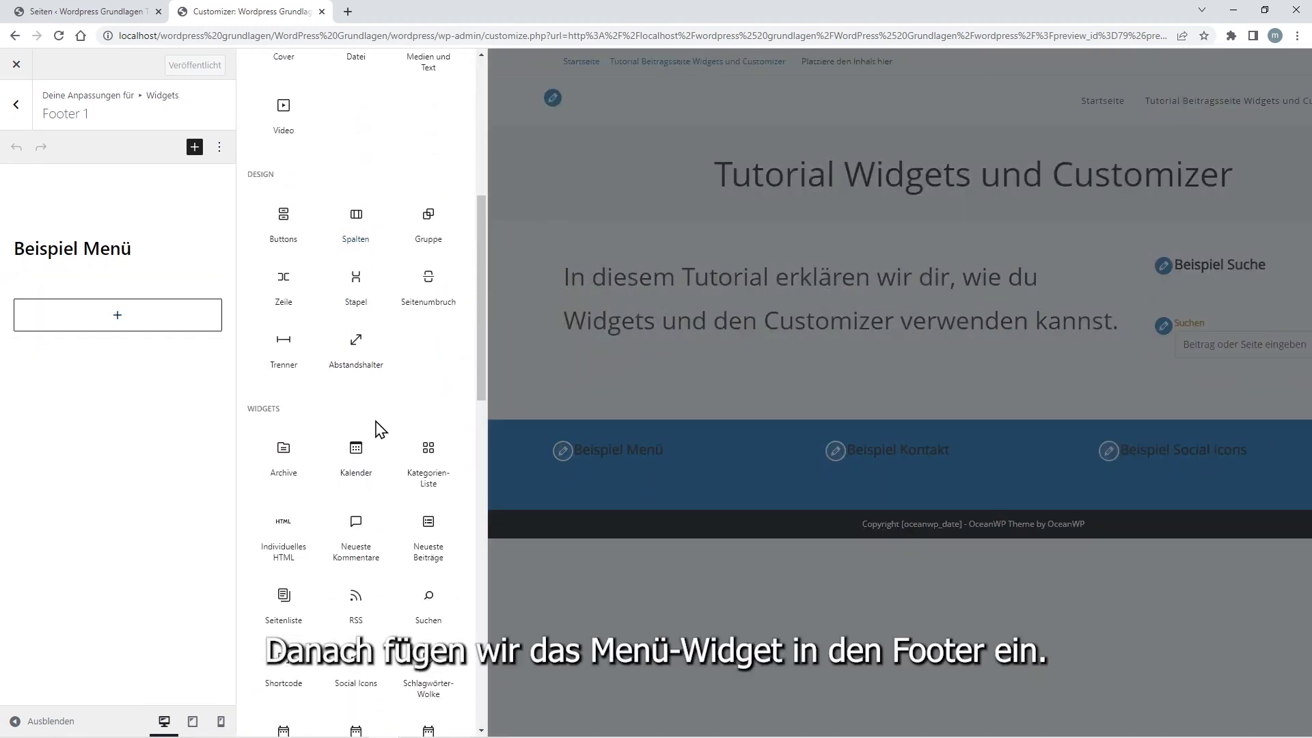
pyautogui.scroll(-2, 379, 429)
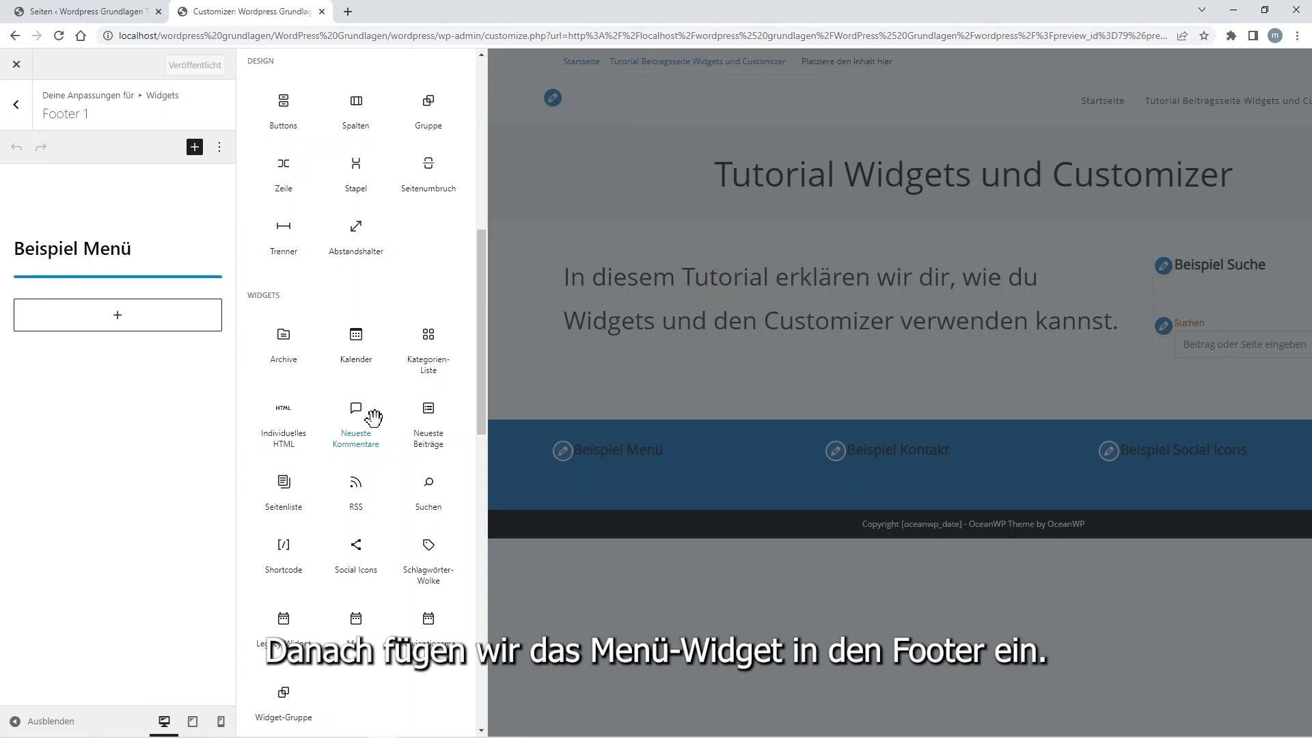
pyautogui.scroll(-2, 421, 601)
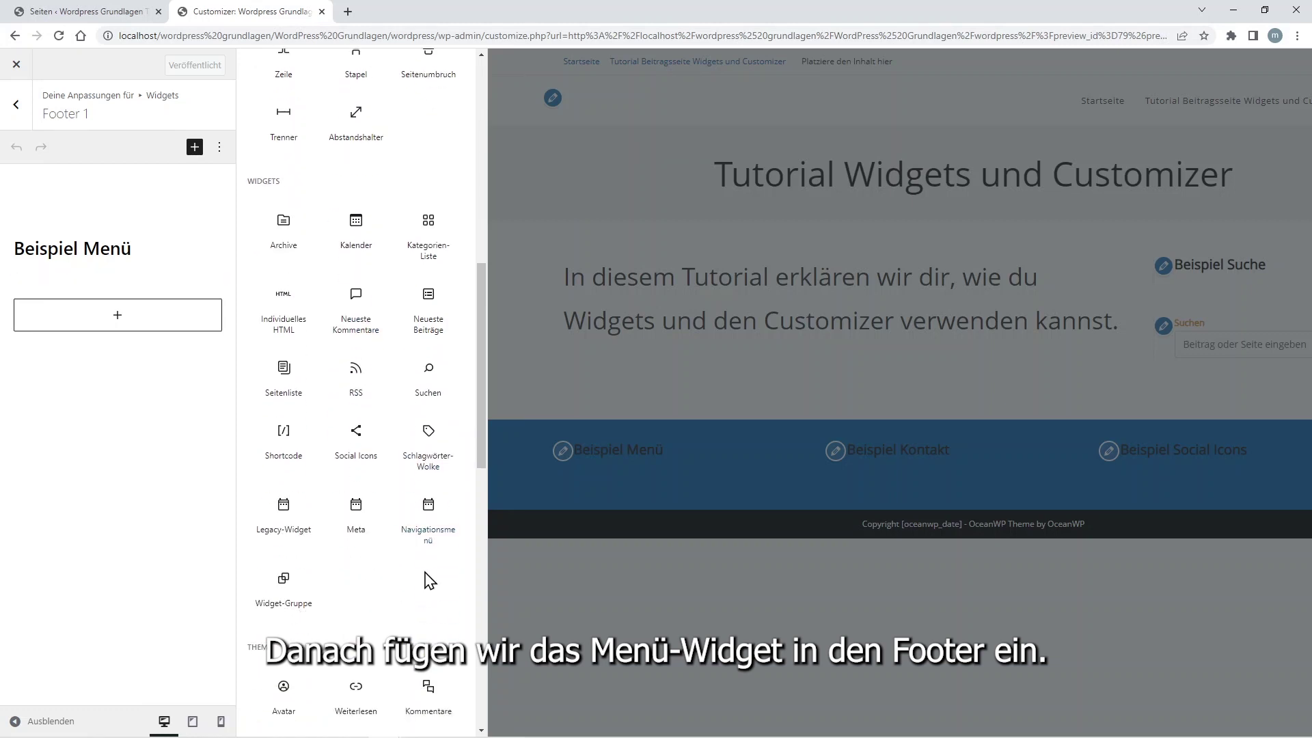
pyautogui.click(429, 509)
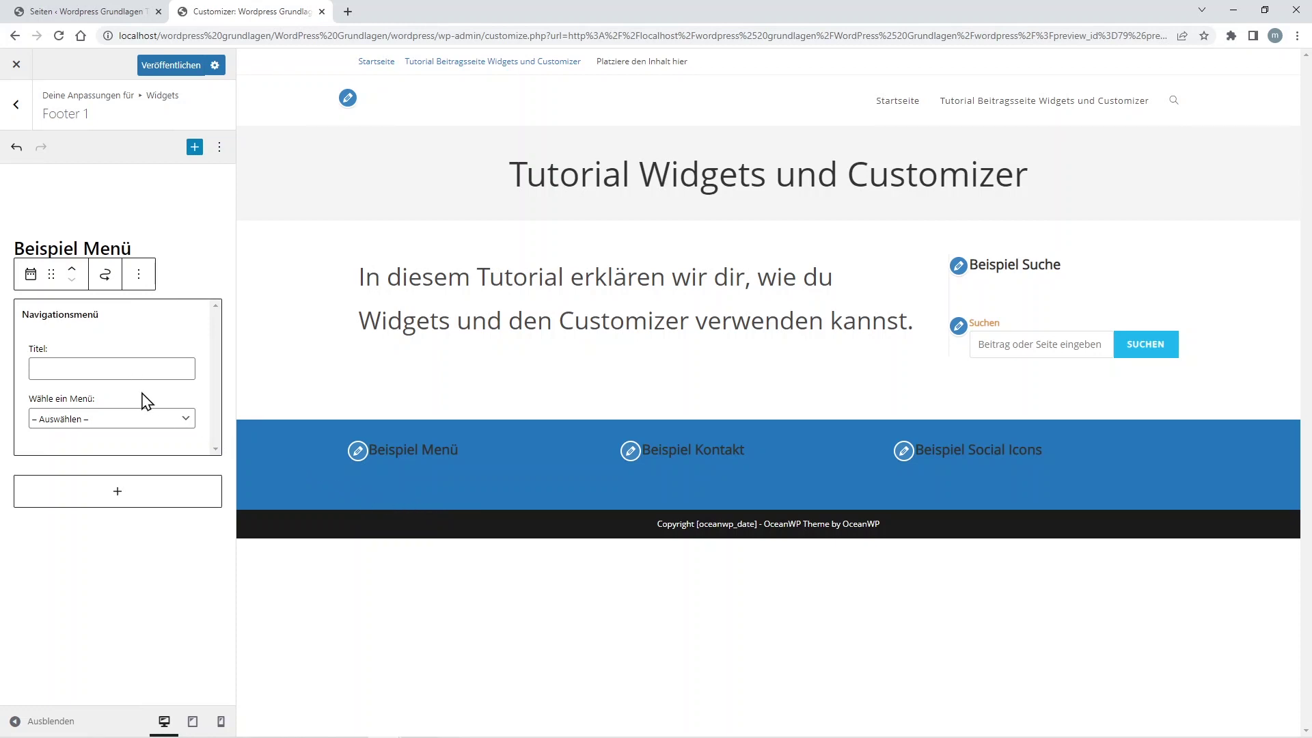
# Step: Assign the Primary menu to the navigation widget, title it "Menü", and publish the changes
pyautogui.click(150, 418)
pyautogui.click(150, 449)
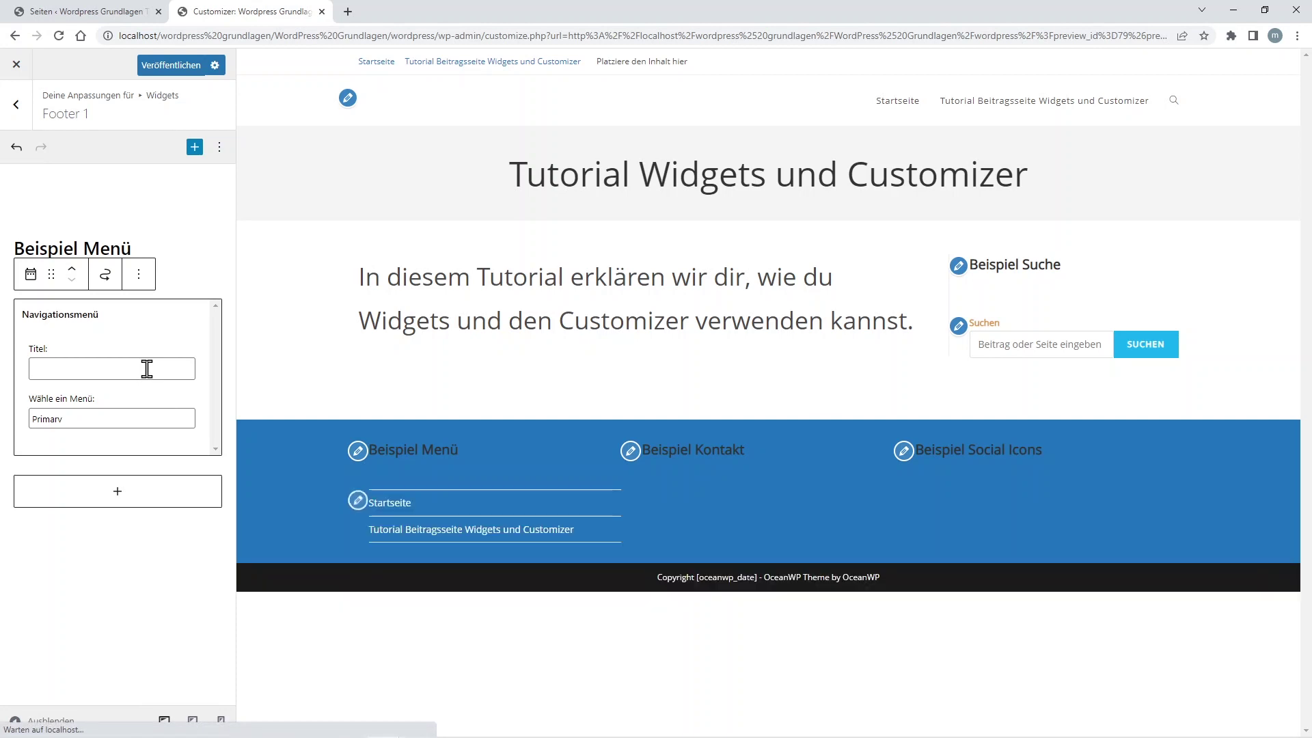
pyautogui.click(147, 369)
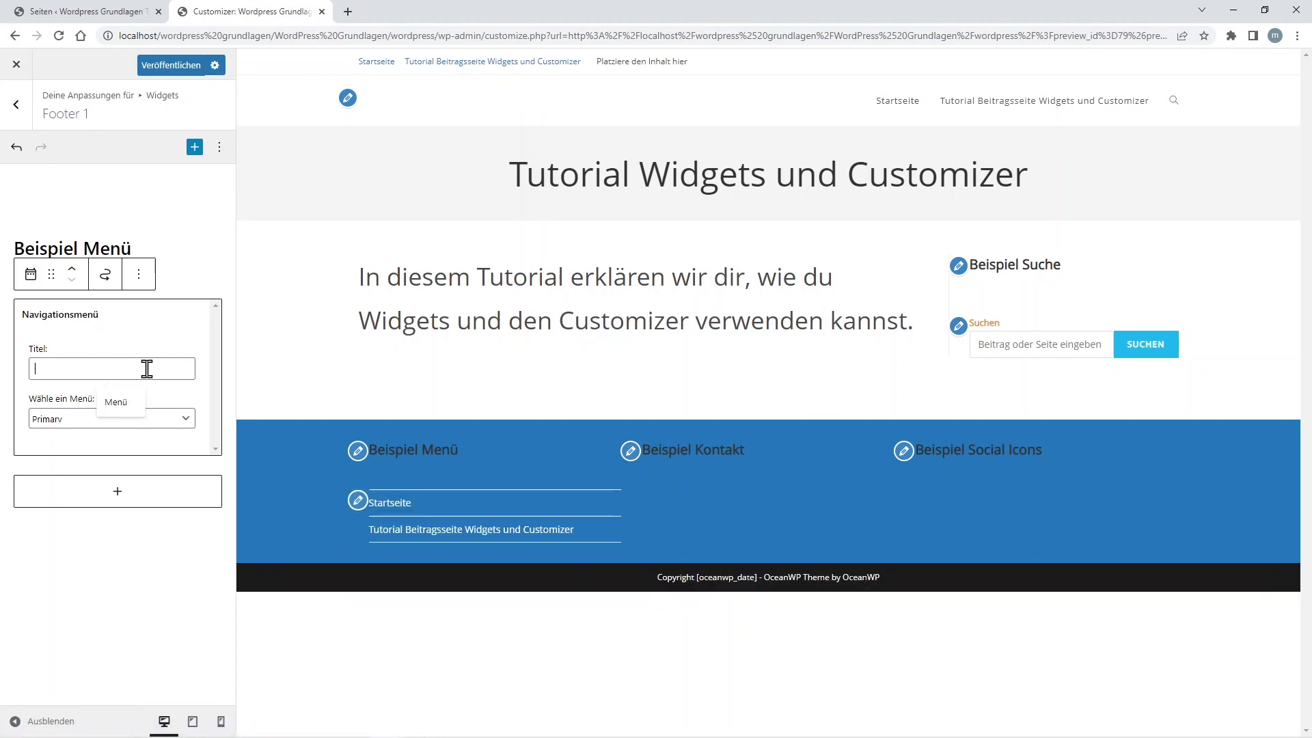
pyautogui.click(137, 402)
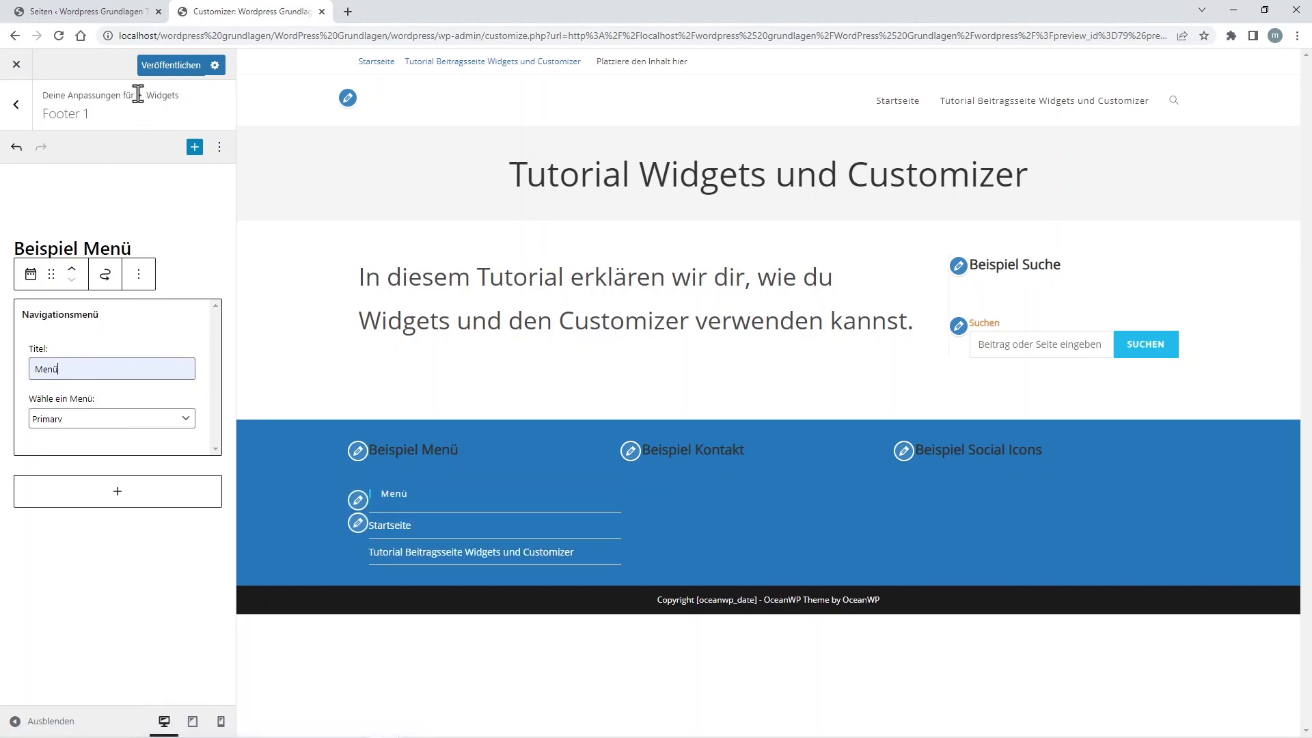
pyautogui.click(155, 70)
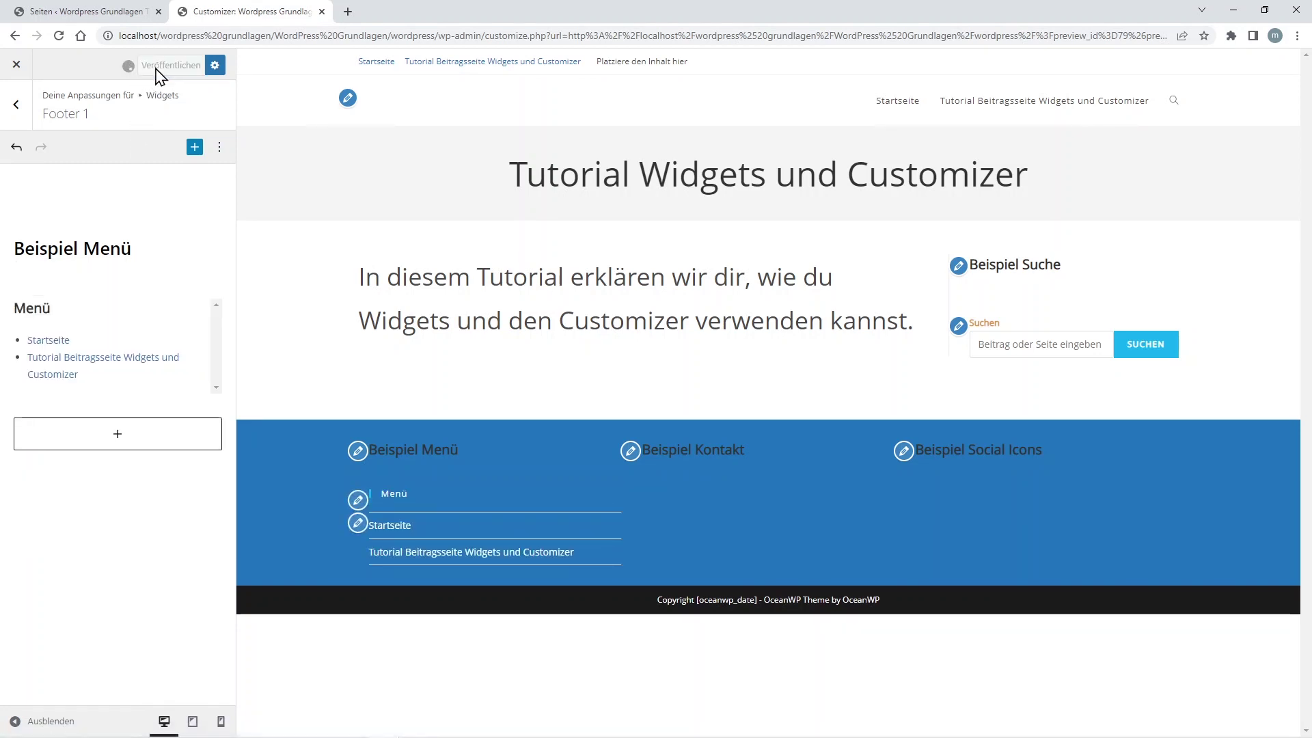
pyautogui.click(18, 106)
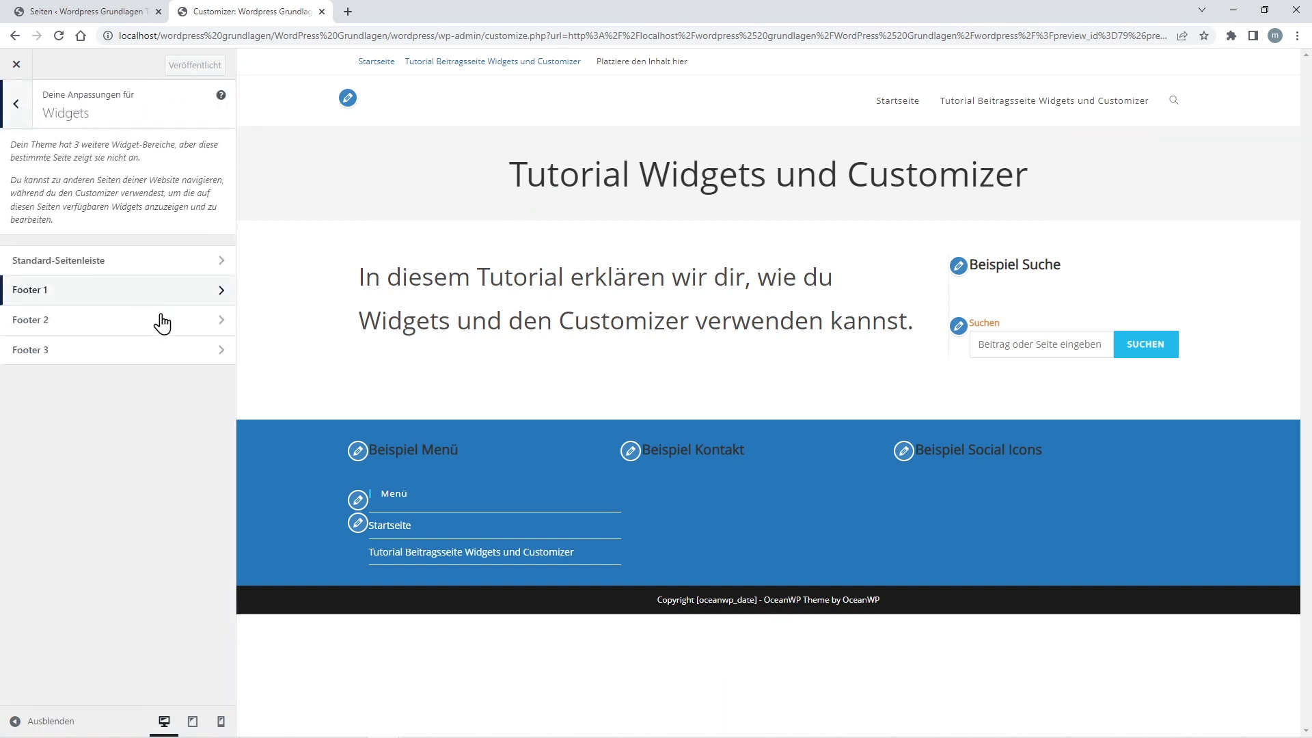
# Step: Fill the empty heading block in the Footer 2 widget area with the text "Kontakt:"
pyautogui.click(163, 322)
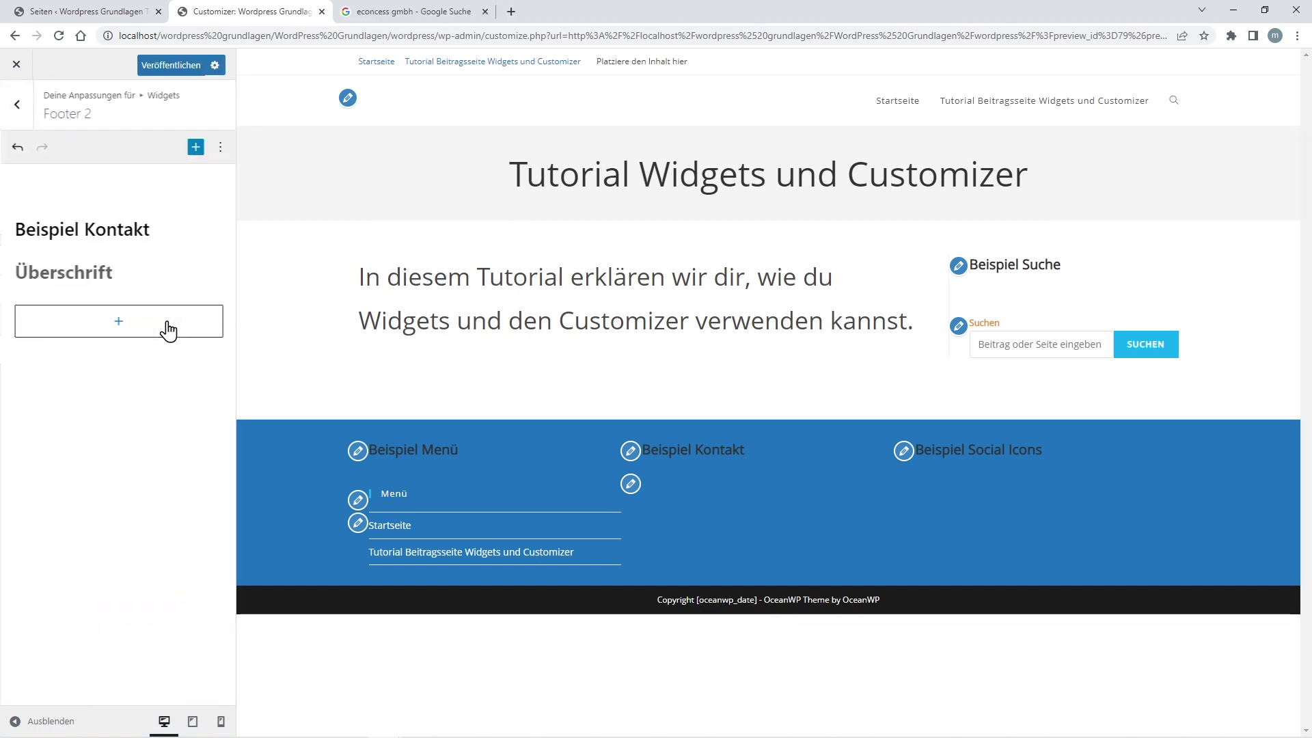
pyautogui.click(86, 275)
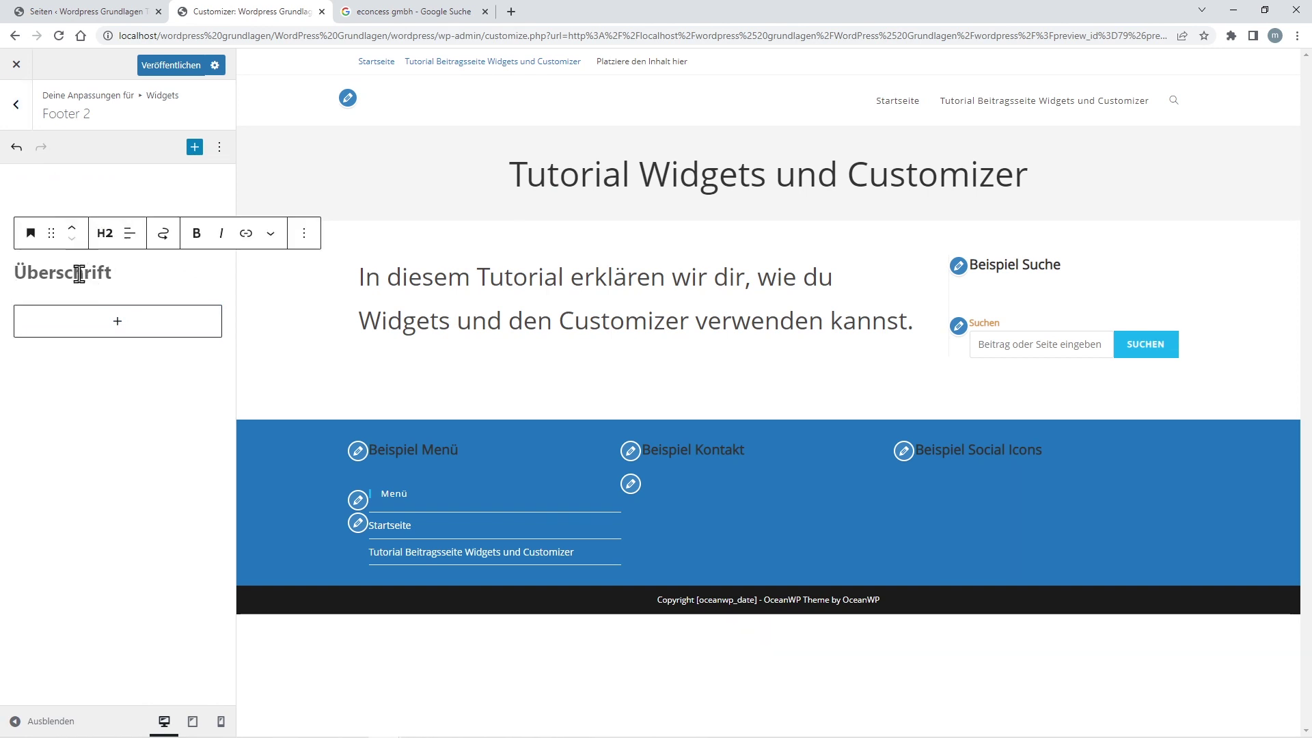
pyautogui.write('Kontak')
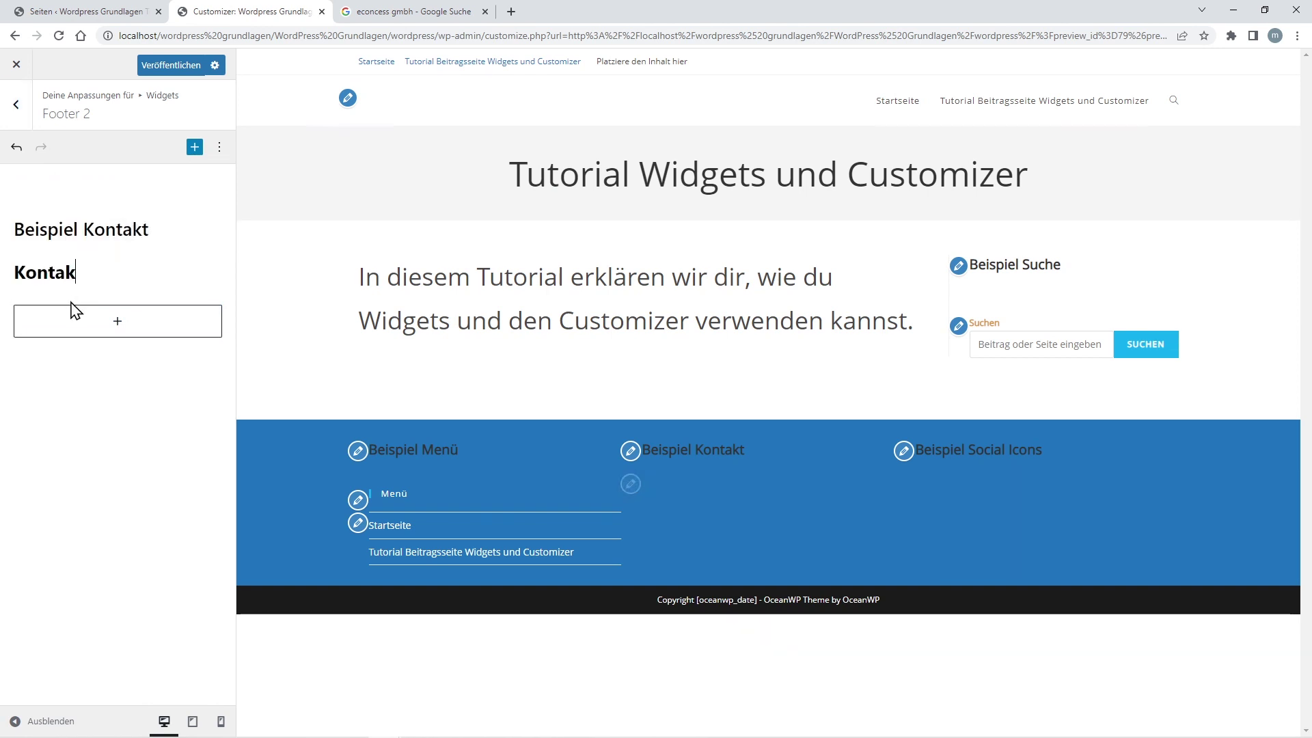
pyautogui.write('t:')
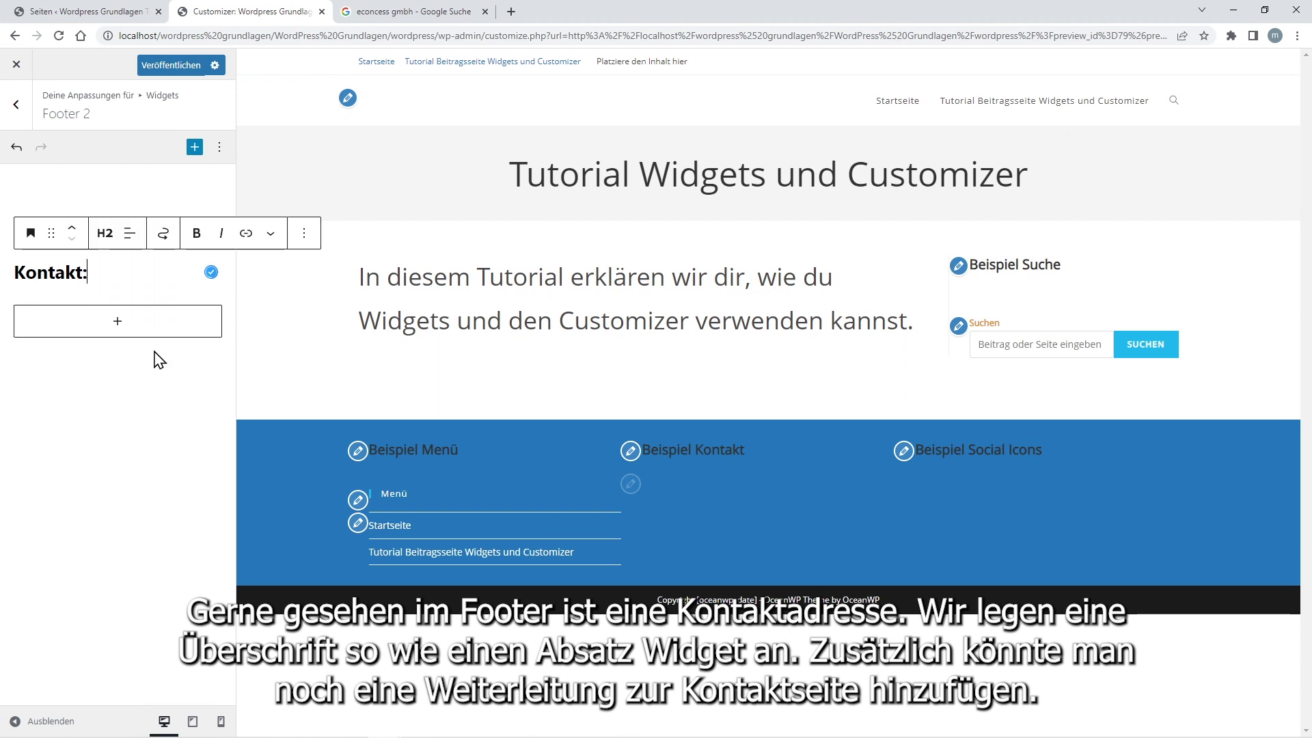
# Step: Add an Absatz block under the Kontakt heading with the copied econcess GmbH address, phone and e-mail, and publish it
pyautogui.click(143, 335)
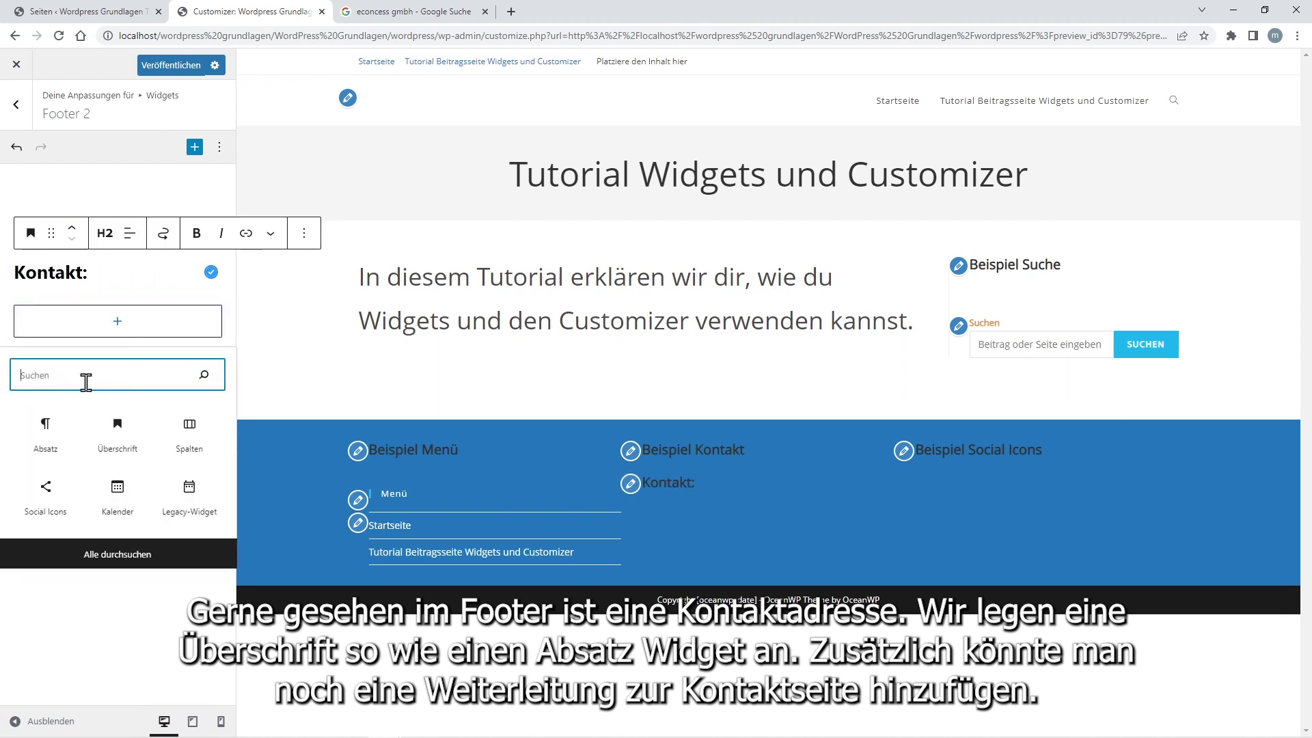
pyautogui.click(49, 433)
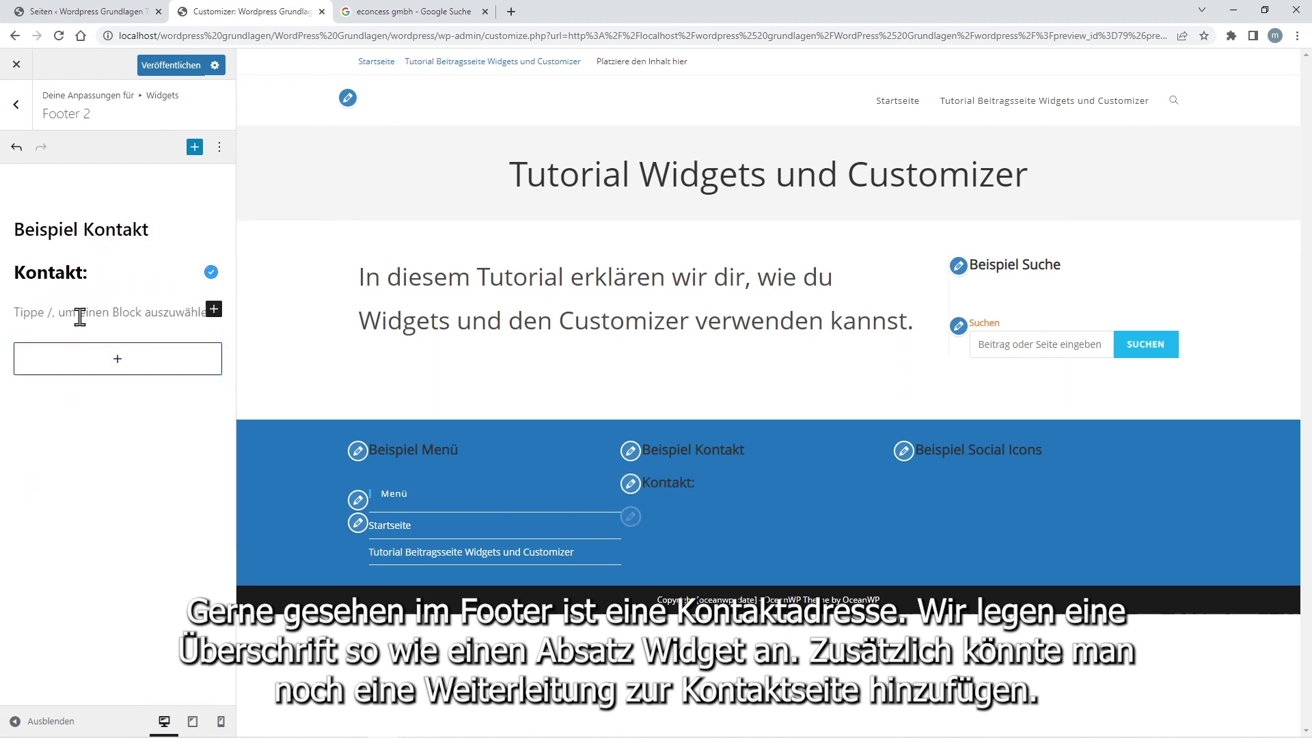
pyautogui.hotkey('ctrl', 'v')
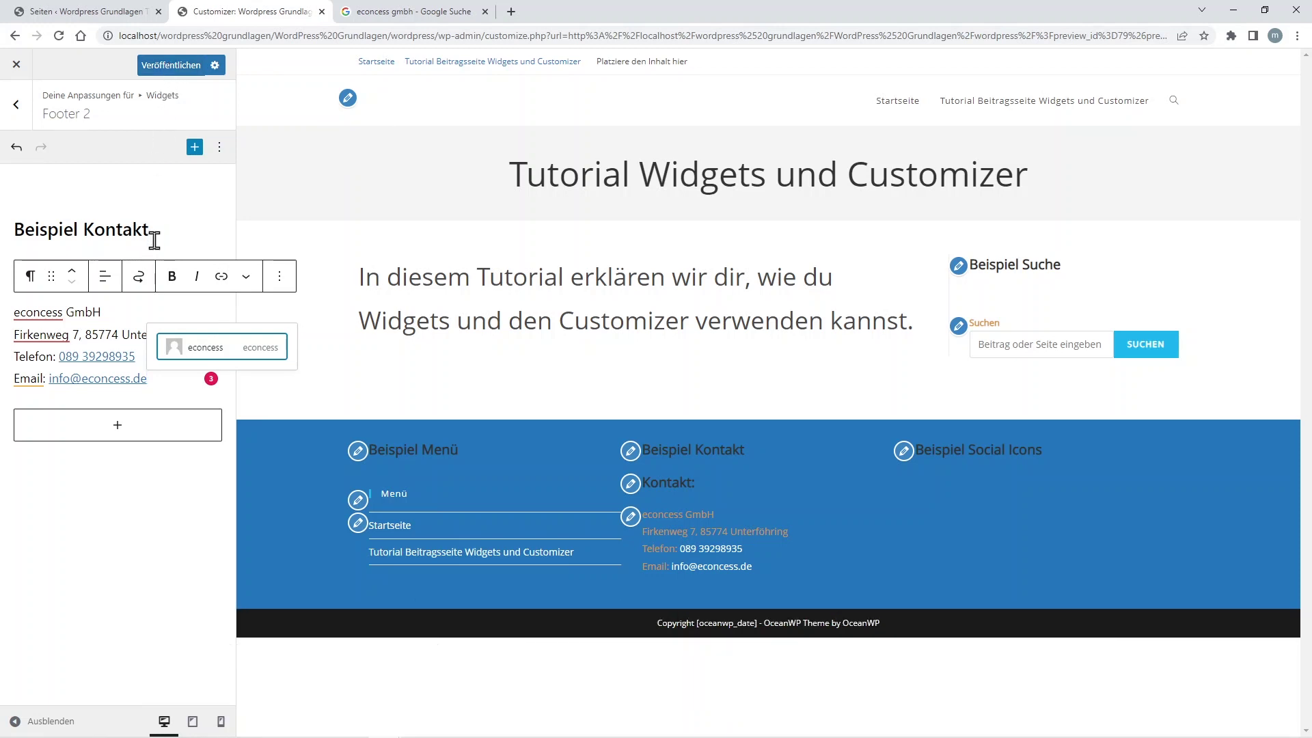
pyautogui.click(162, 71)
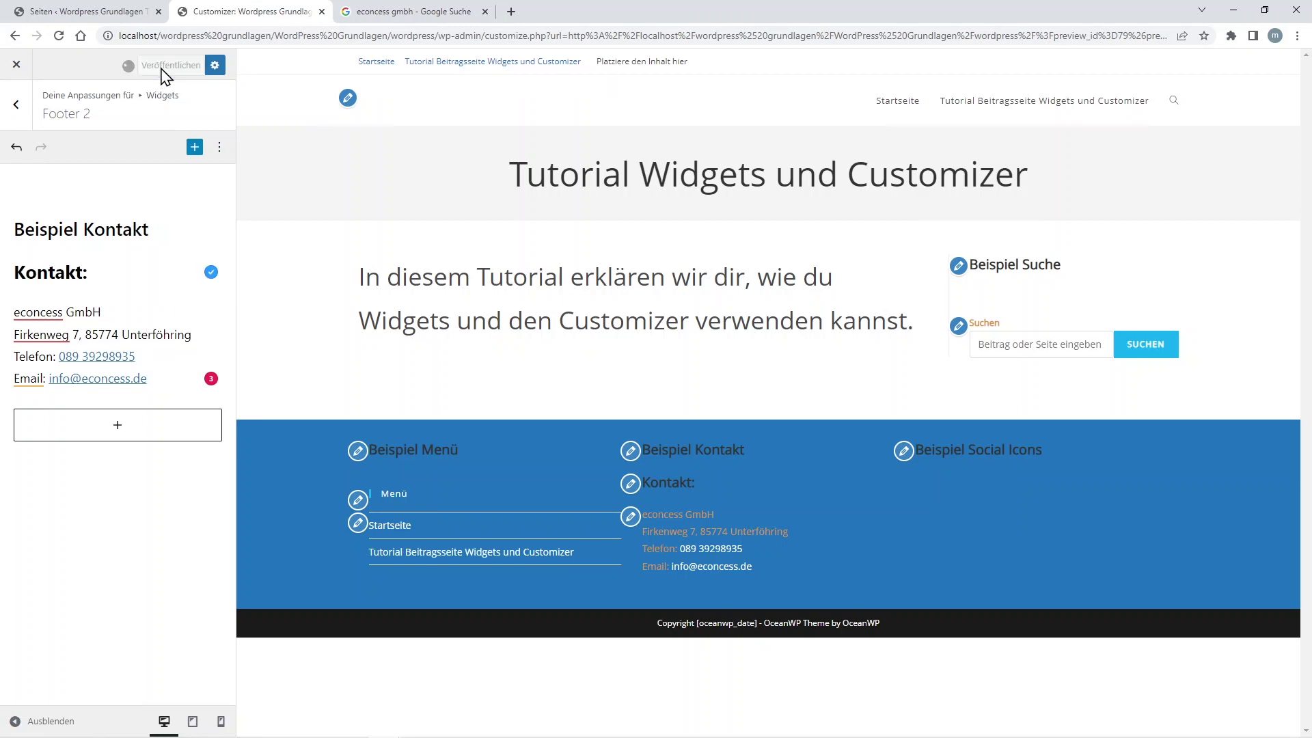
pyautogui.click(27, 113)
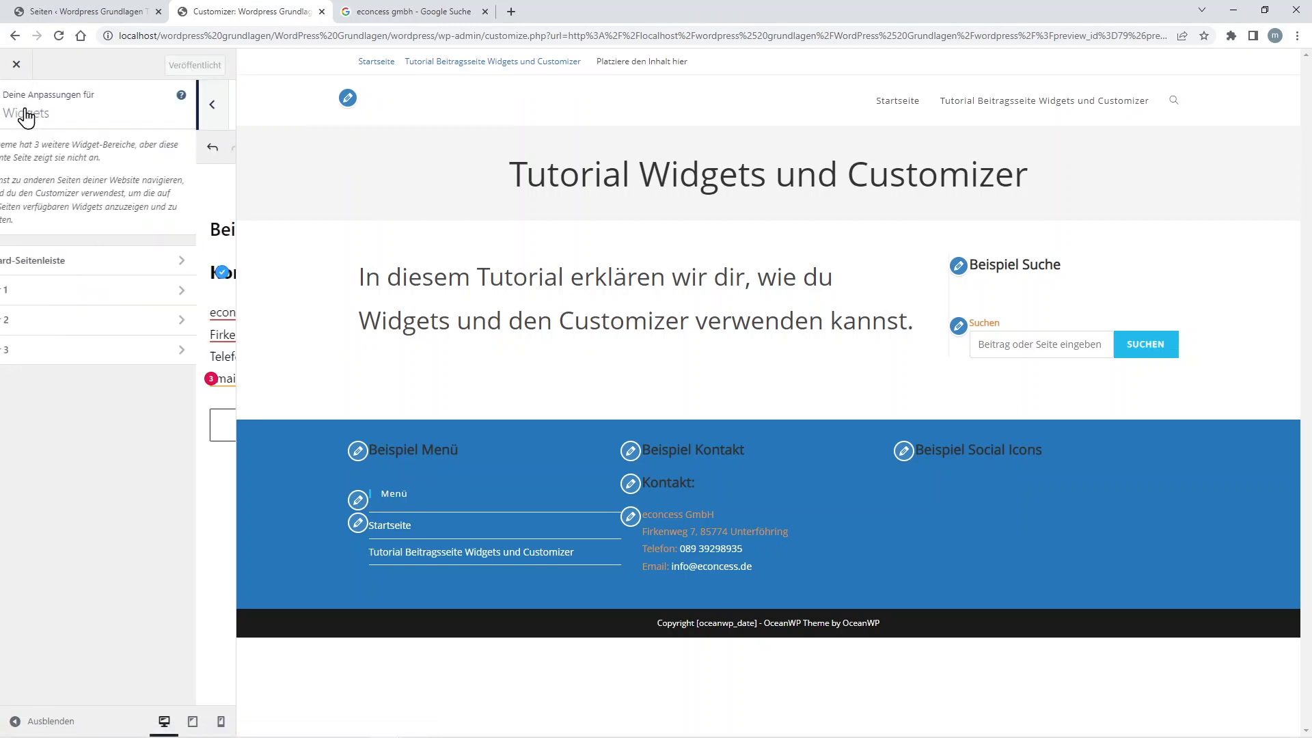
# Step: Insert a Social Icons block below the Beispiel Social Icons heading in the Footer 3 widget area
pyautogui.click(127, 350)
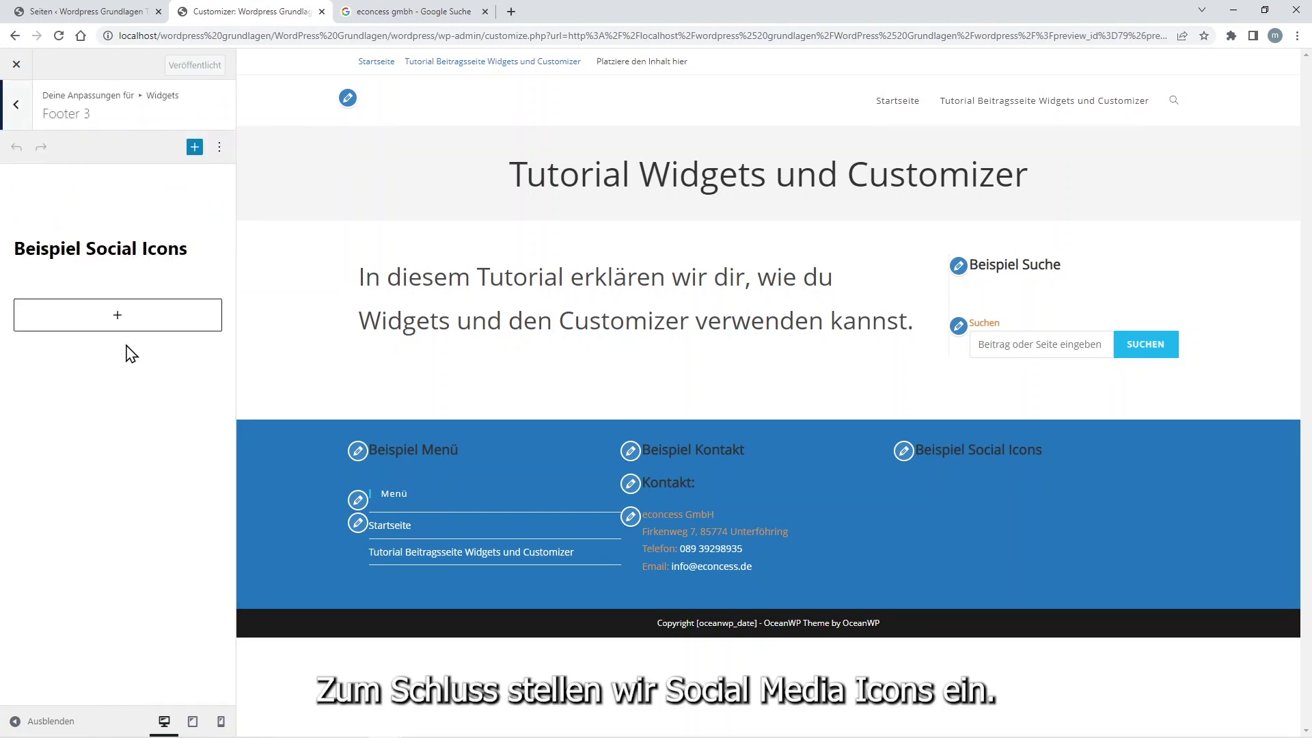
pyautogui.click(118, 321)
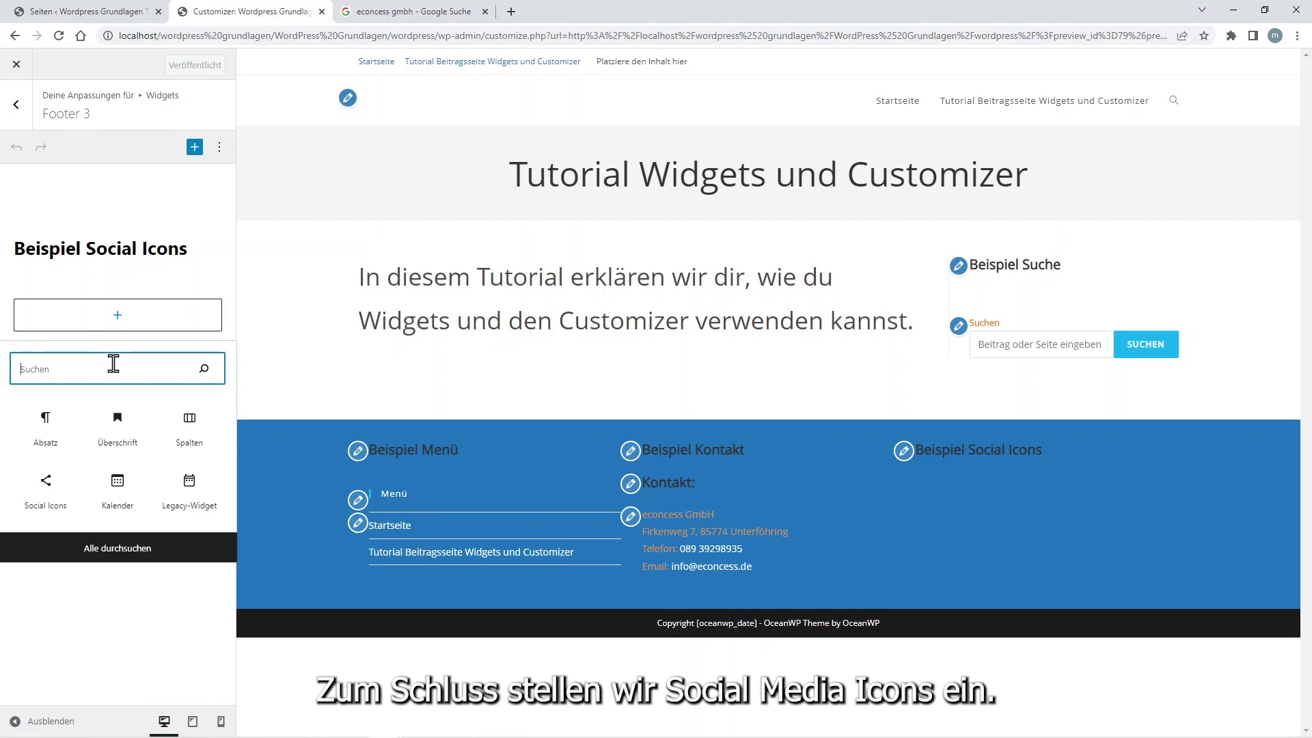
pyautogui.write('social')
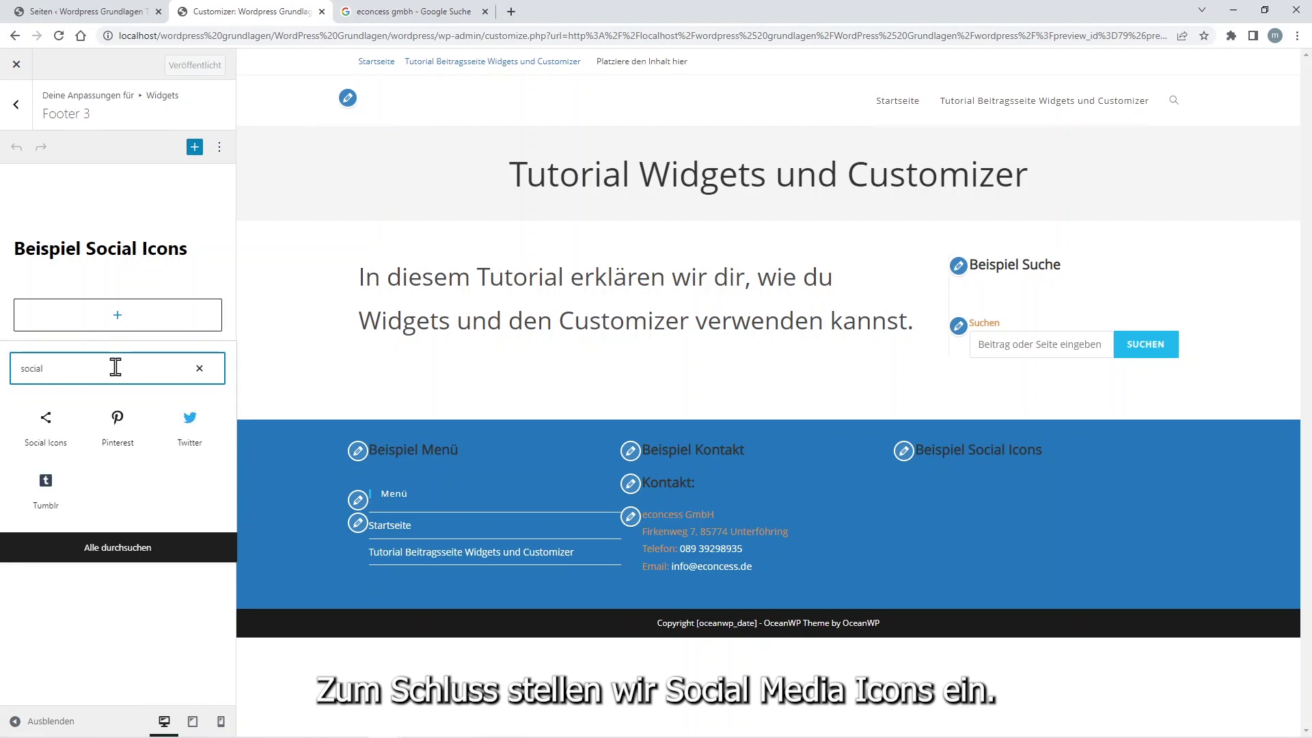
pyautogui.click(53, 429)
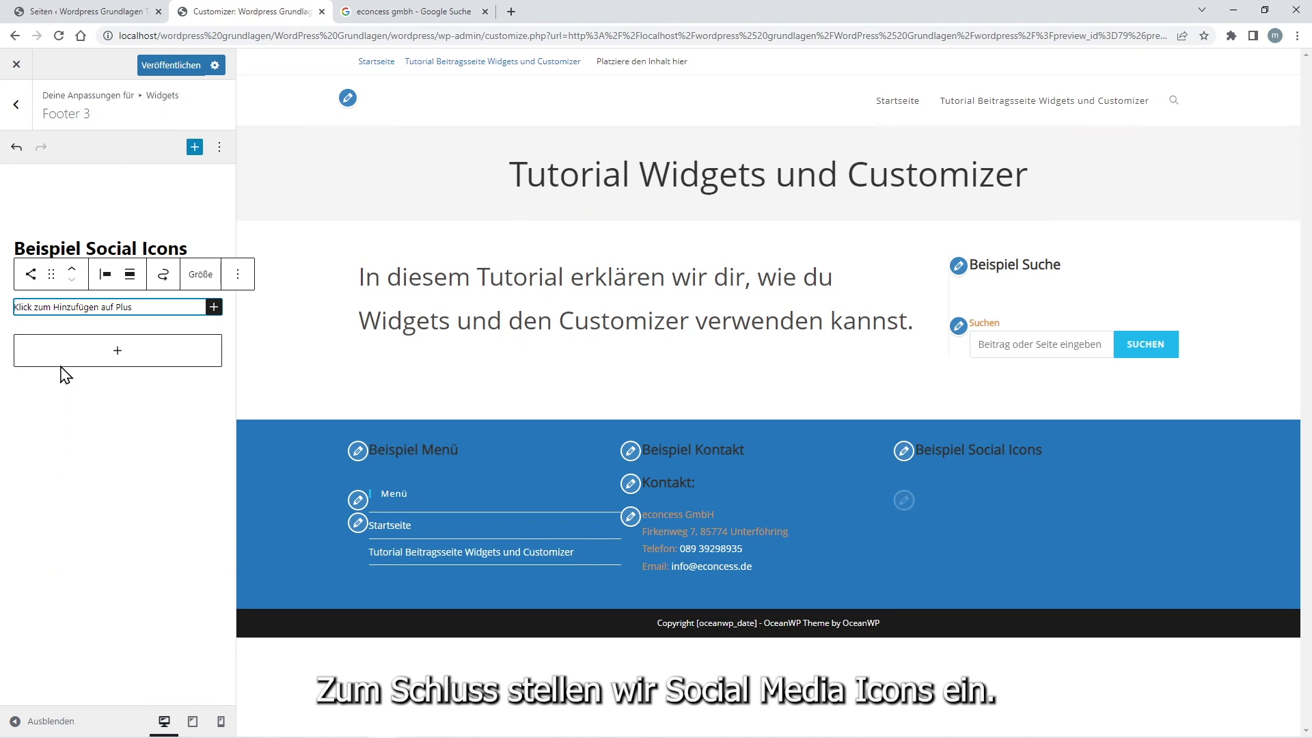
# Step: Add a Facebook icon to the Social Icons block and link it to the placeholder address "#"
pyautogui.click(214, 306)
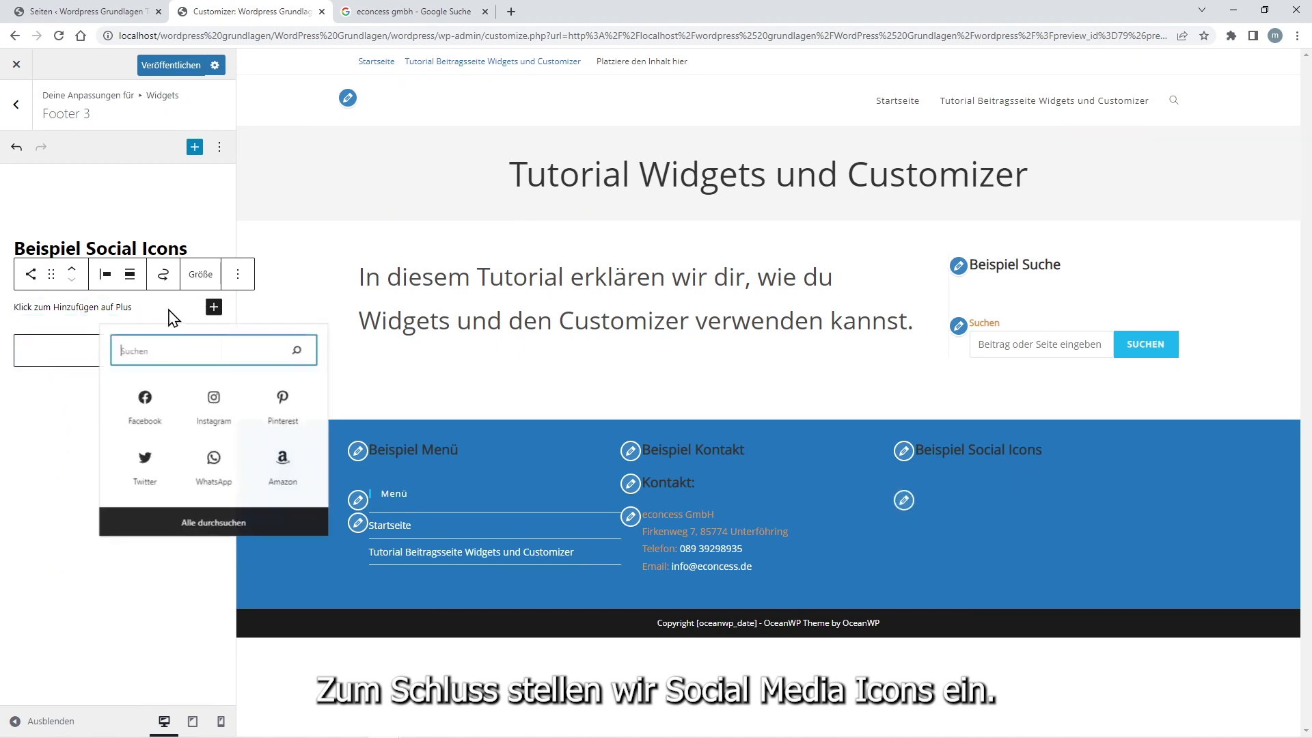
pyautogui.click(144, 414)
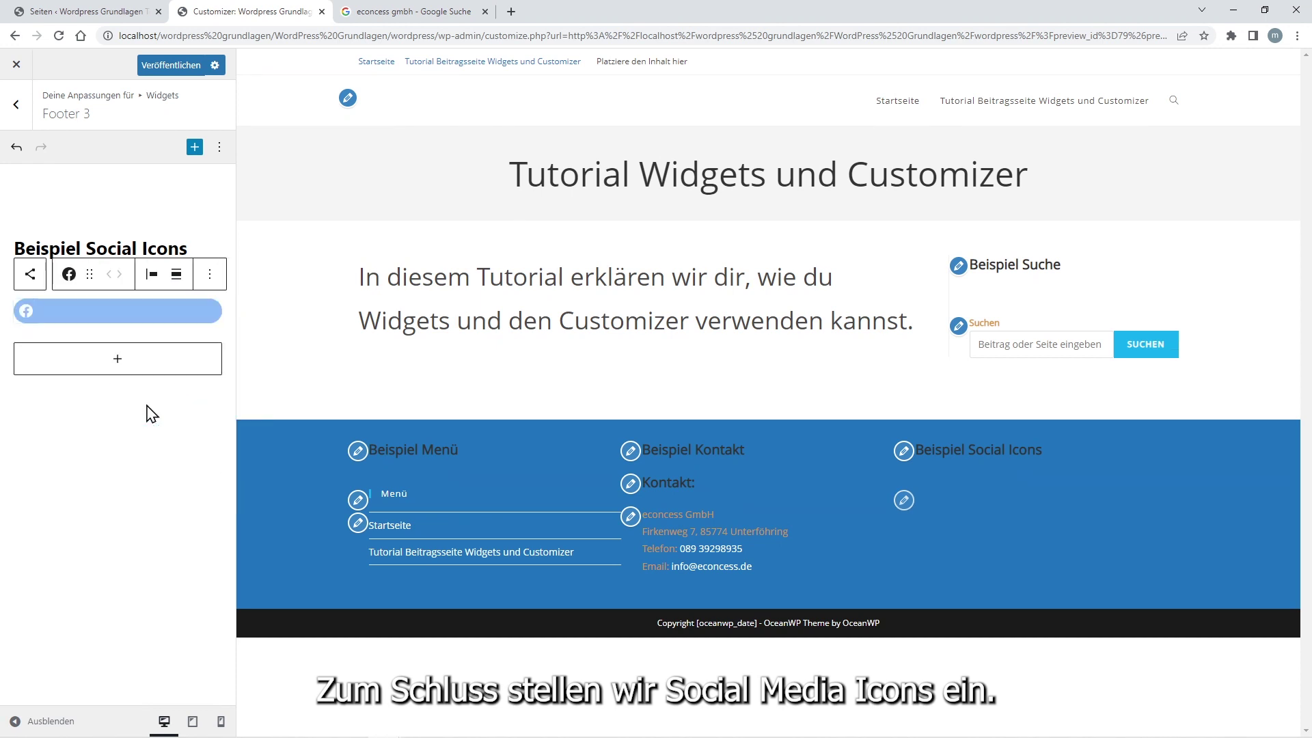
pyautogui.click(27, 313)
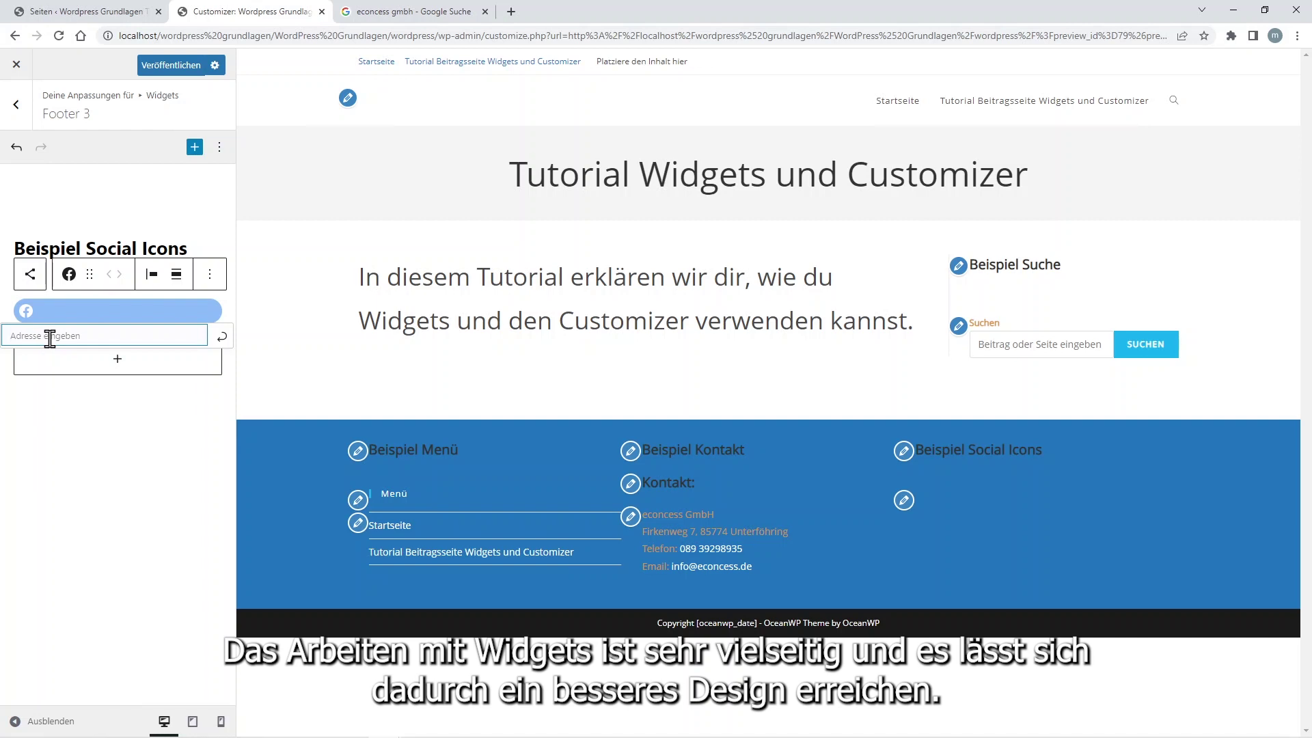
pyautogui.write('#')
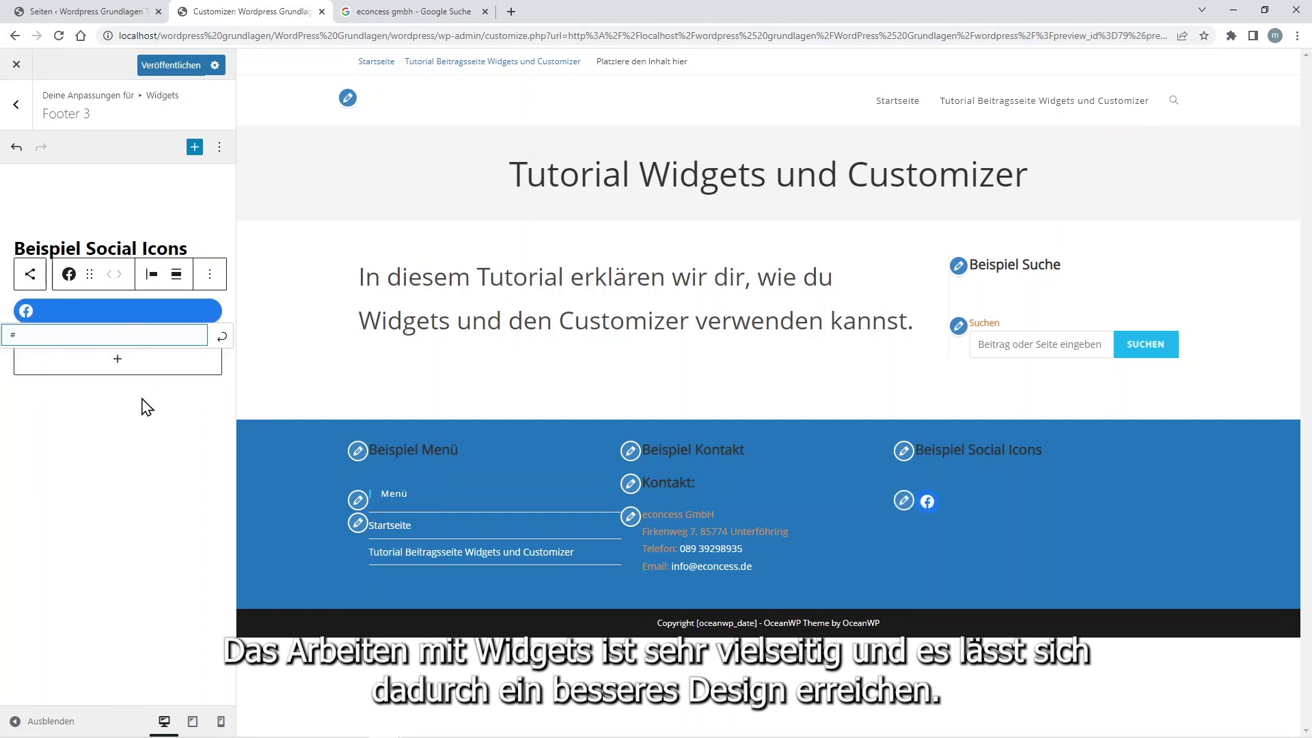
pyautogui.press('Return')
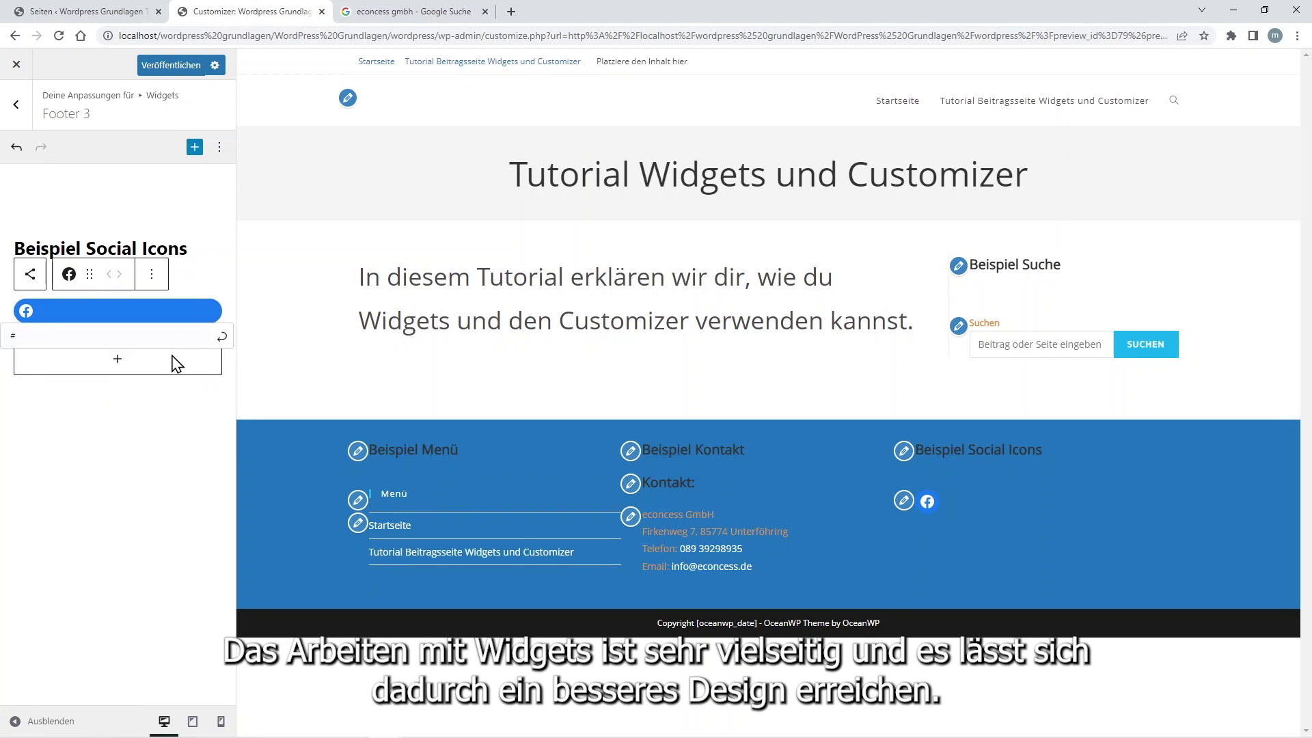
# Step: Add an Instagram icon after the Facebook icon and link it to the placeholder address "#"
pyautogui.click(30, 274)
pyautogui.click(213, 314)
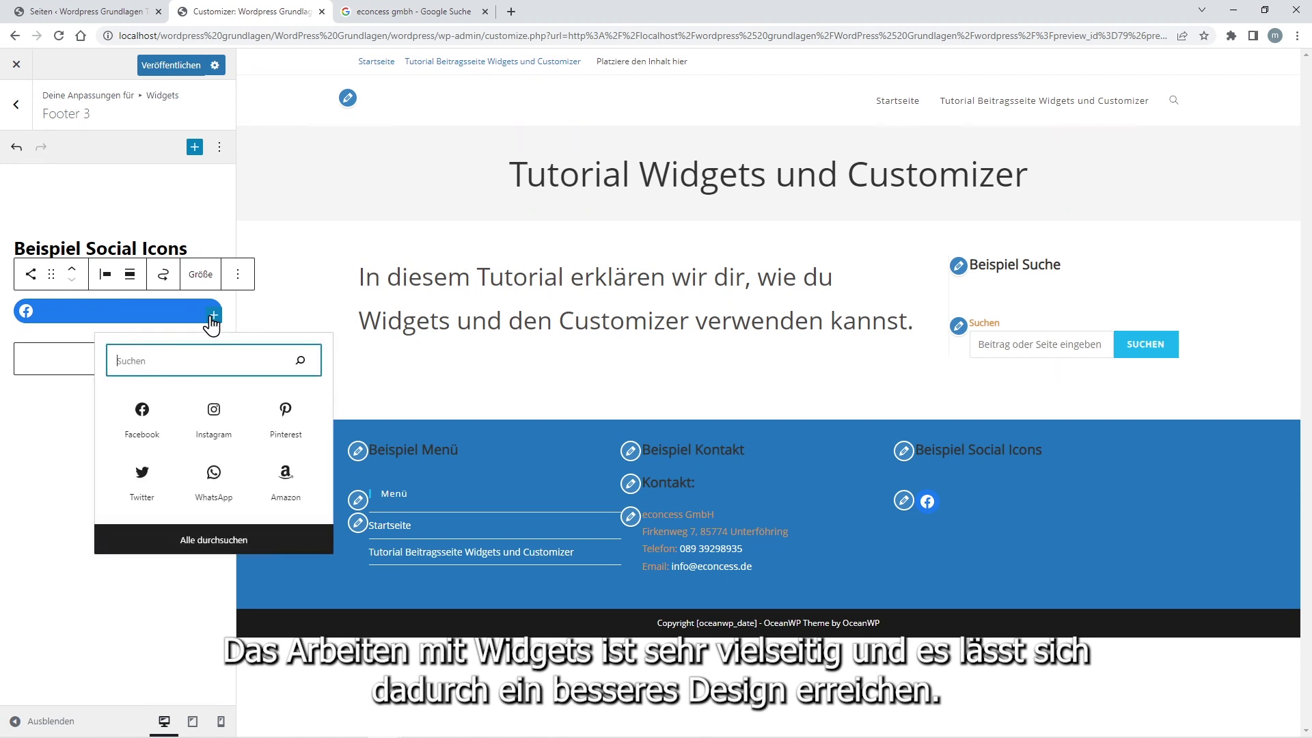
pyautogui.click(214, 418)
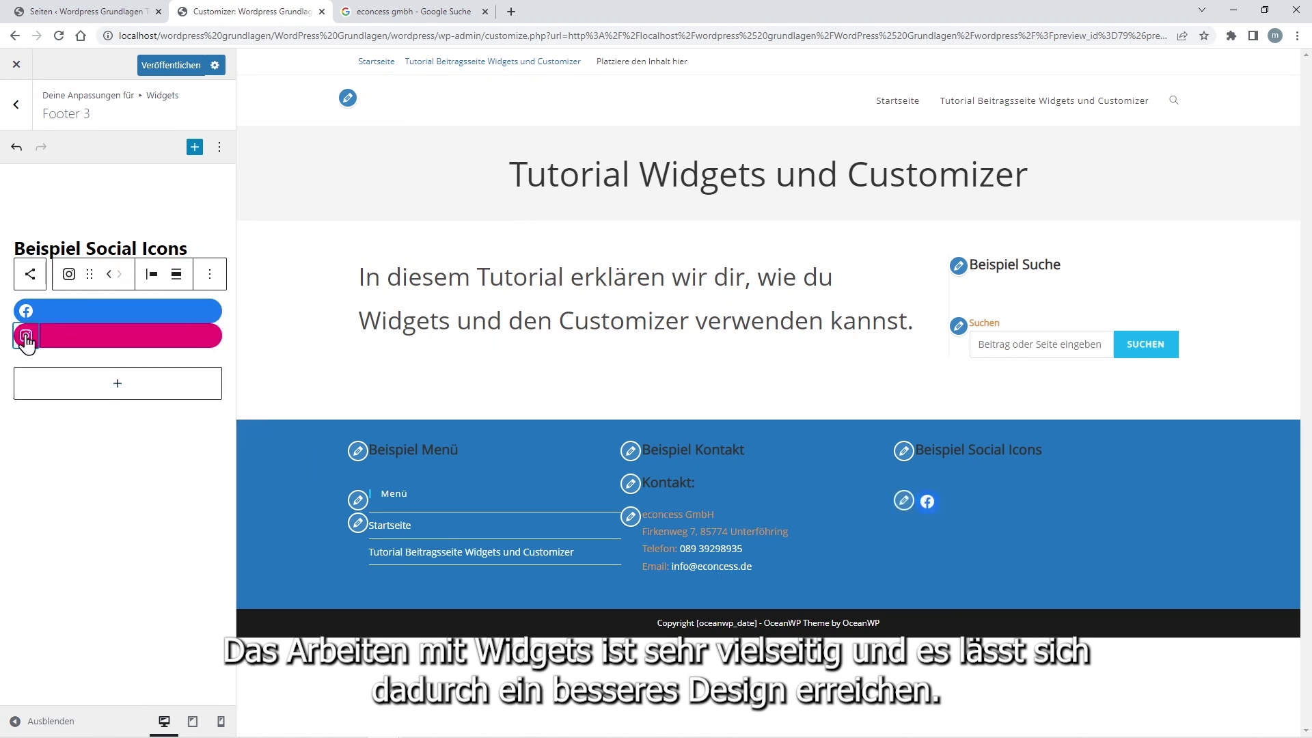
pyautogui.click(26, 338)
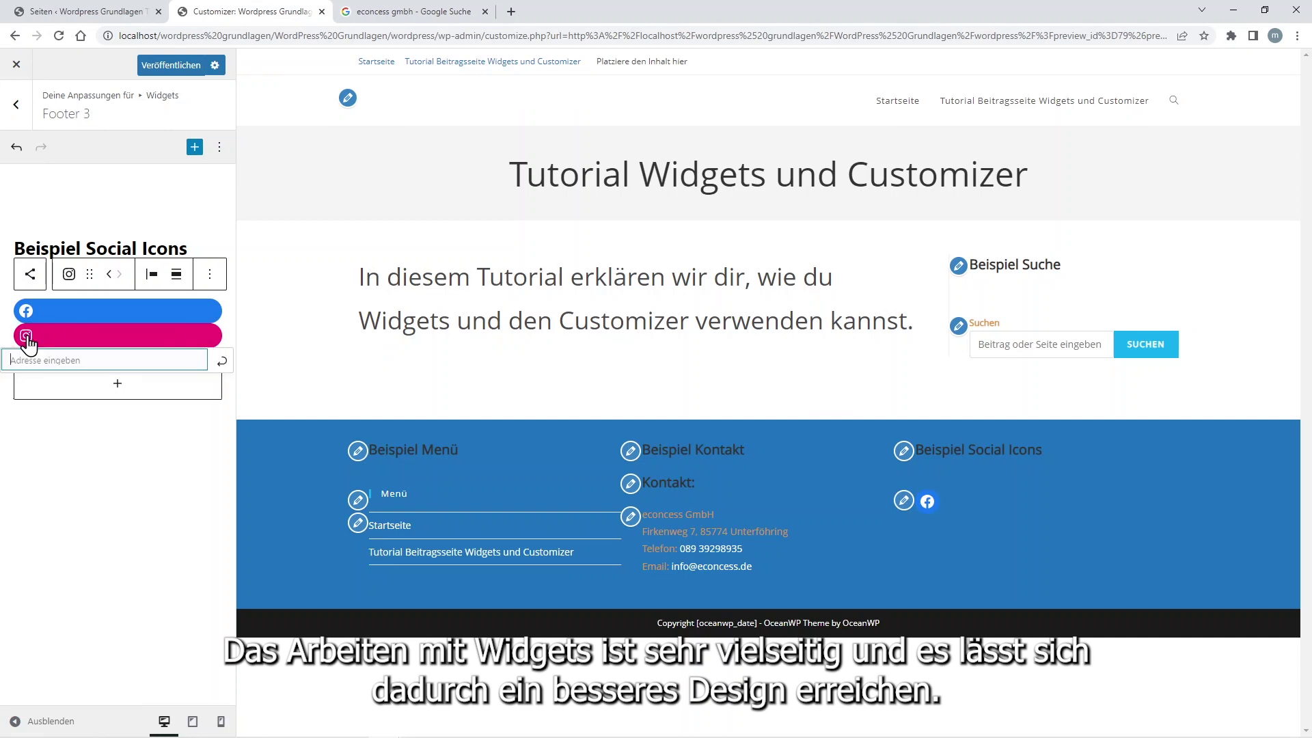
pyautogui.write('#')
pyautogui.press('Return')
# Step: Add a LinkedIn icon to the Social Icons block with the placeholder address "#", and publish the Footer 3 changes
pyautogui.click(30, 274)
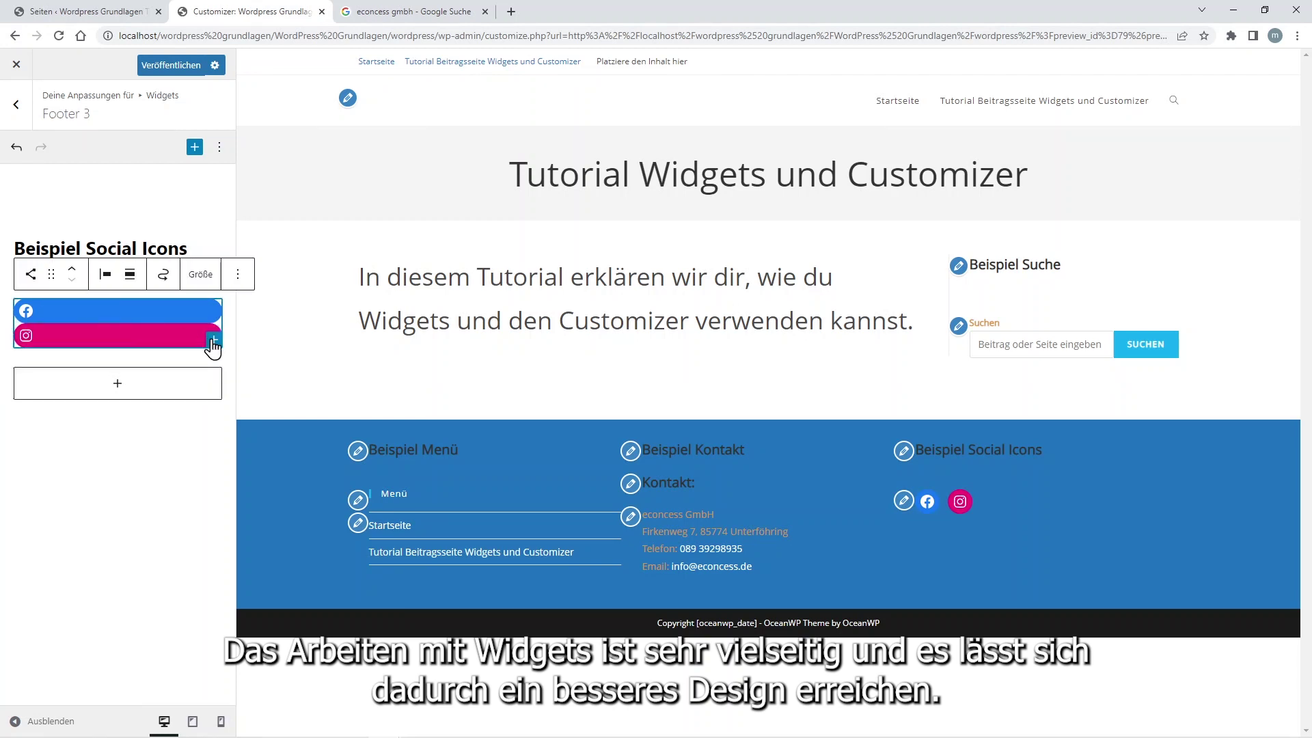
pyautogui.click(213, 339)
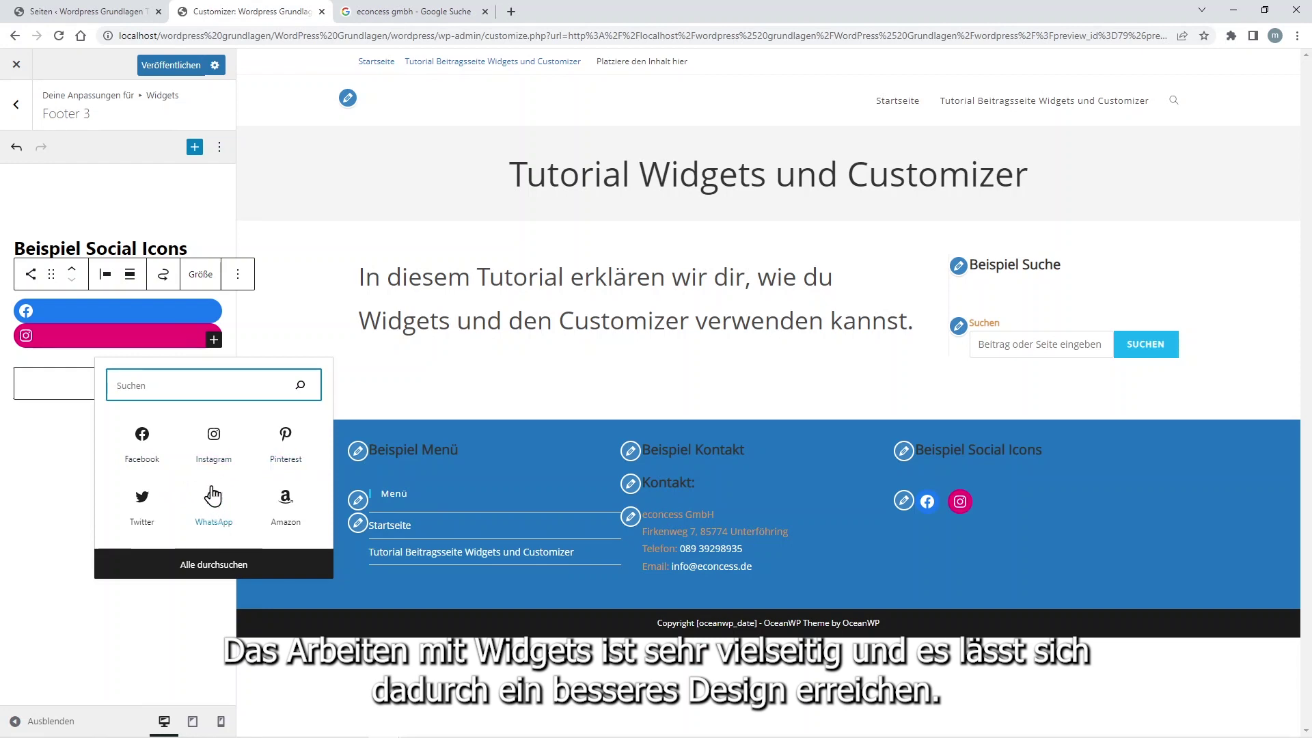
pyautogui.write('link')
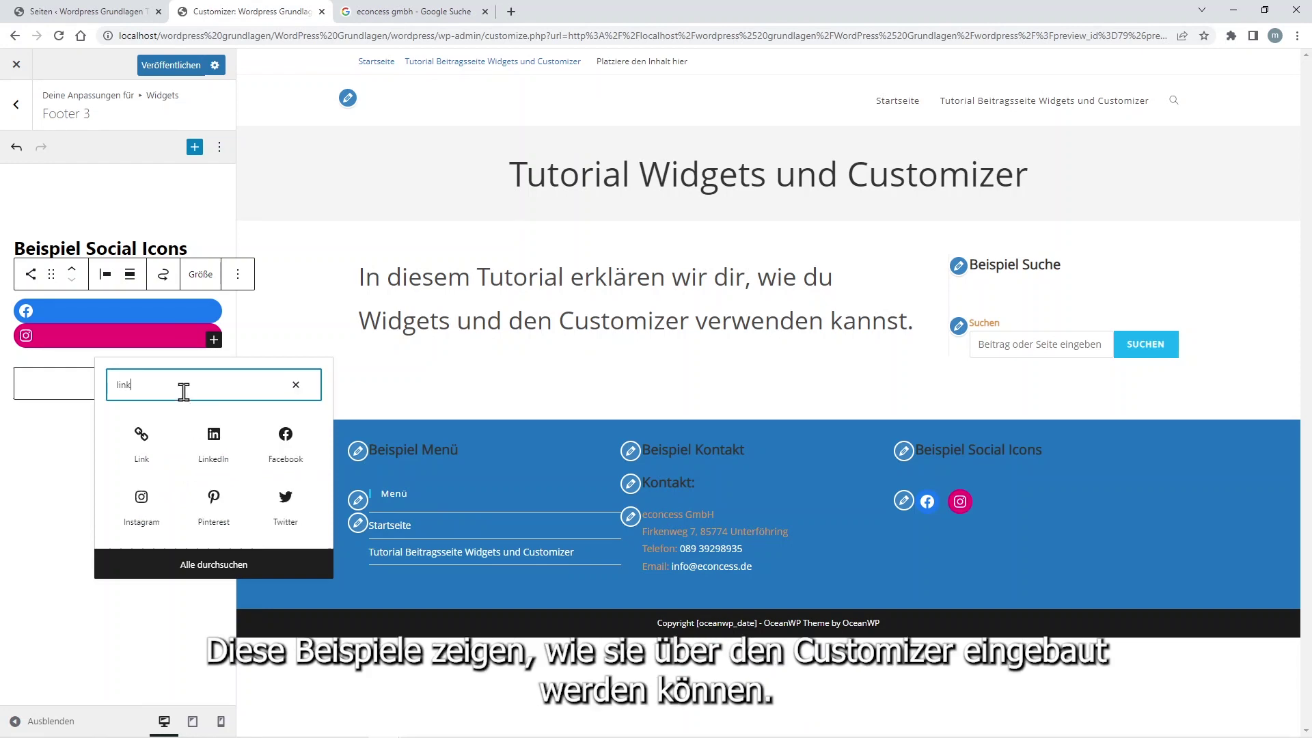
pyautogui.click(214, 434)
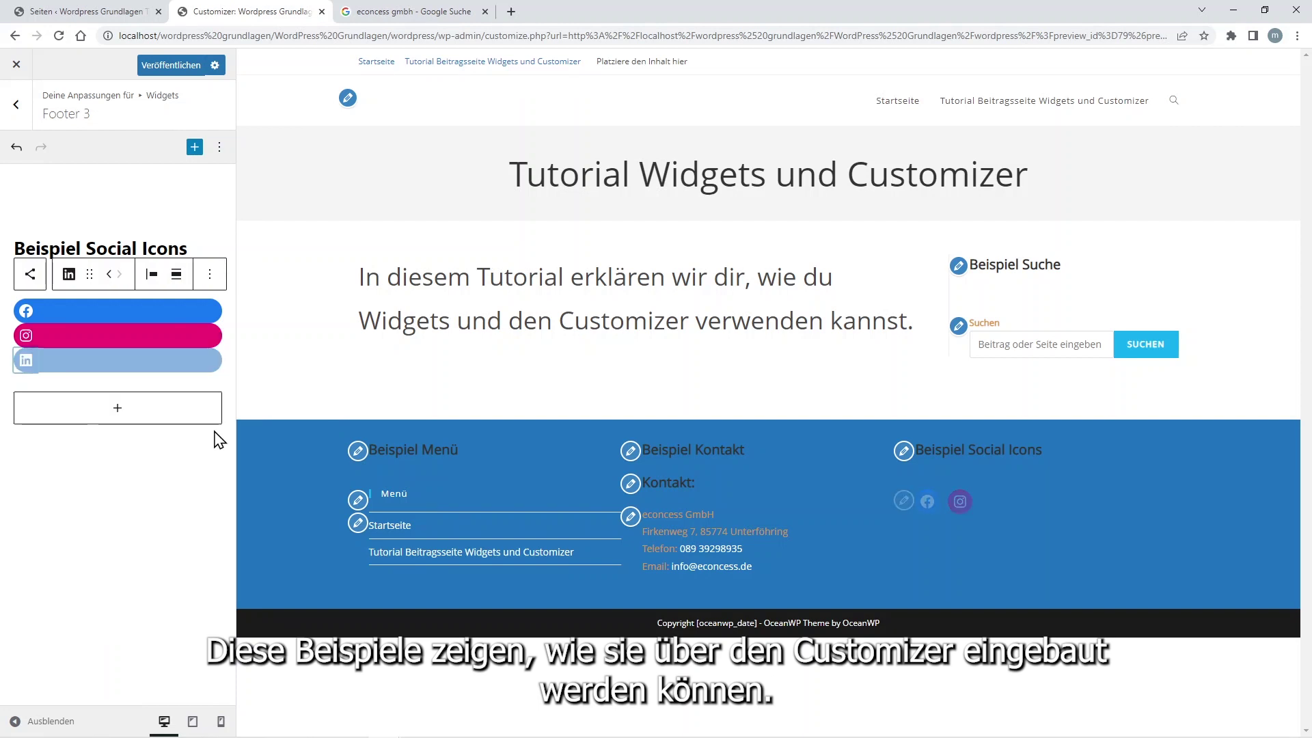
pyautogui.click(31, 364)
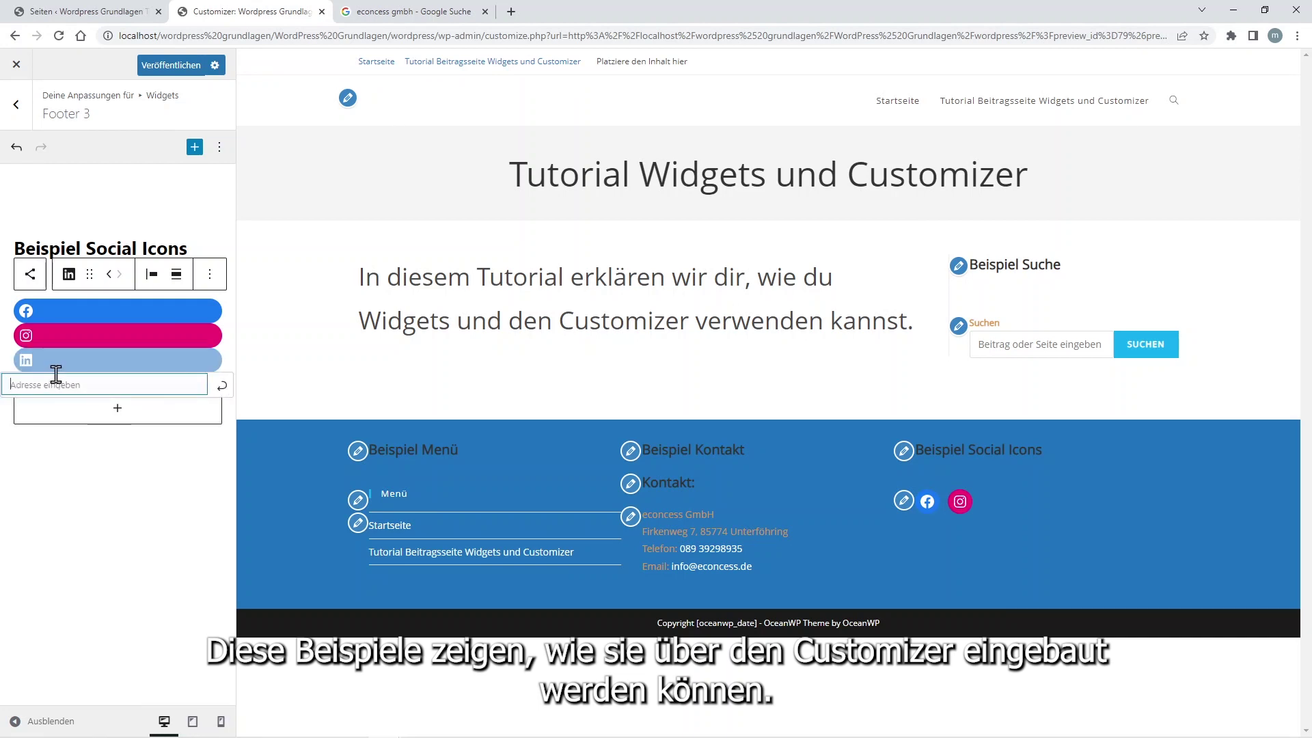
pyautogui.write('#')
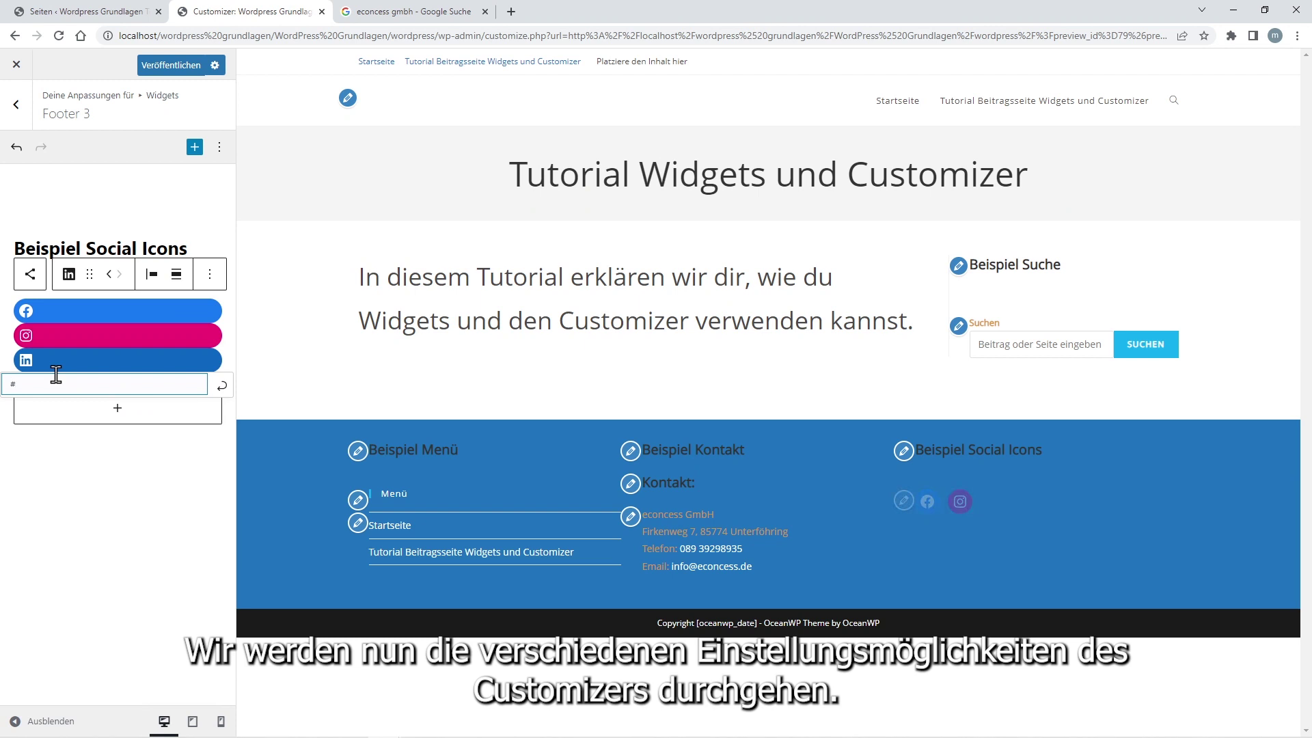
pyautogui.click(121, 477)
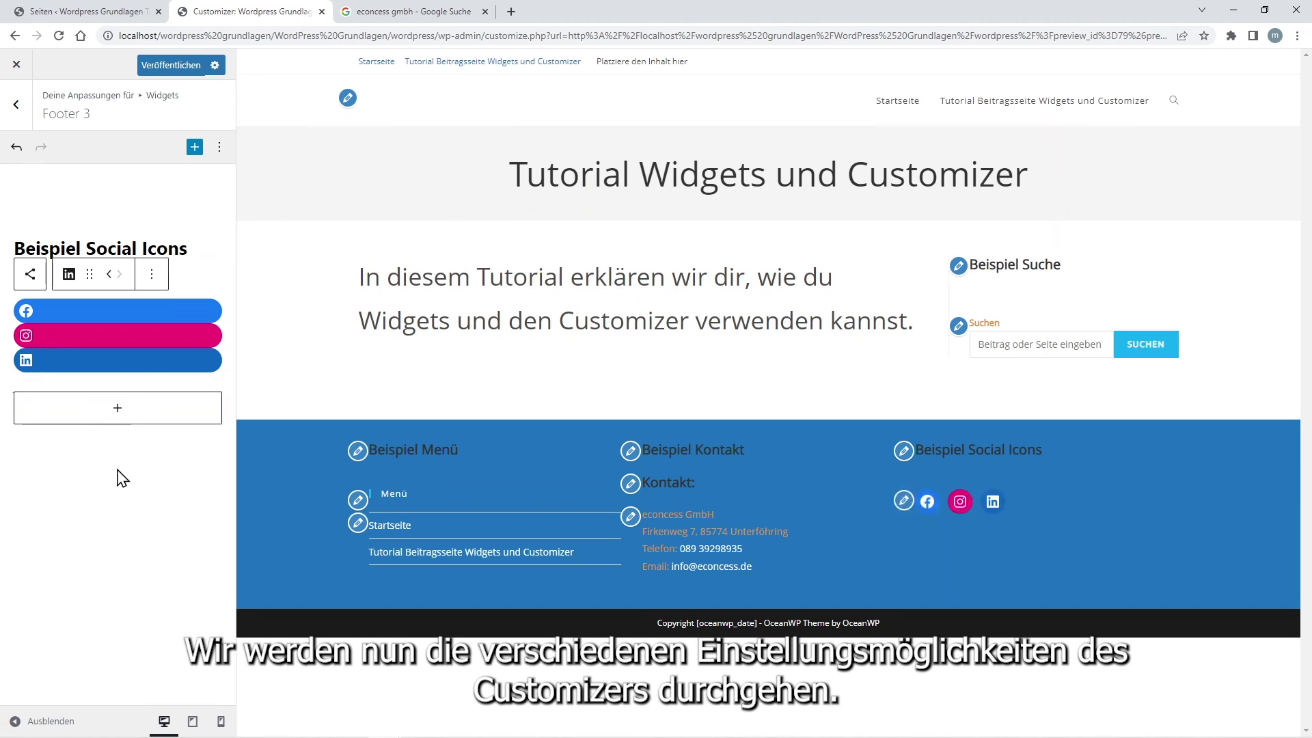
pyautogui.click(169, 66)
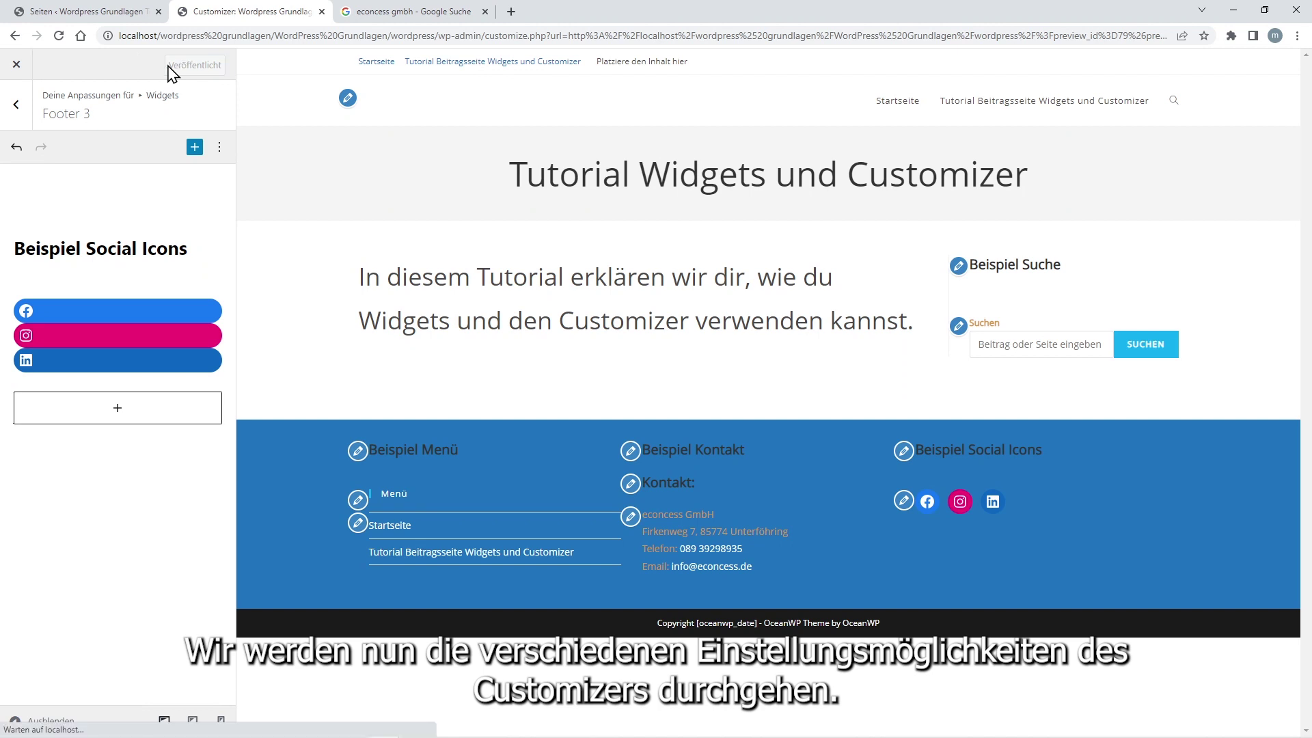
# Step: Return to the Customizer's main overview and close the browser tab with the econcess Google search
pyautogui.click(17, 111)
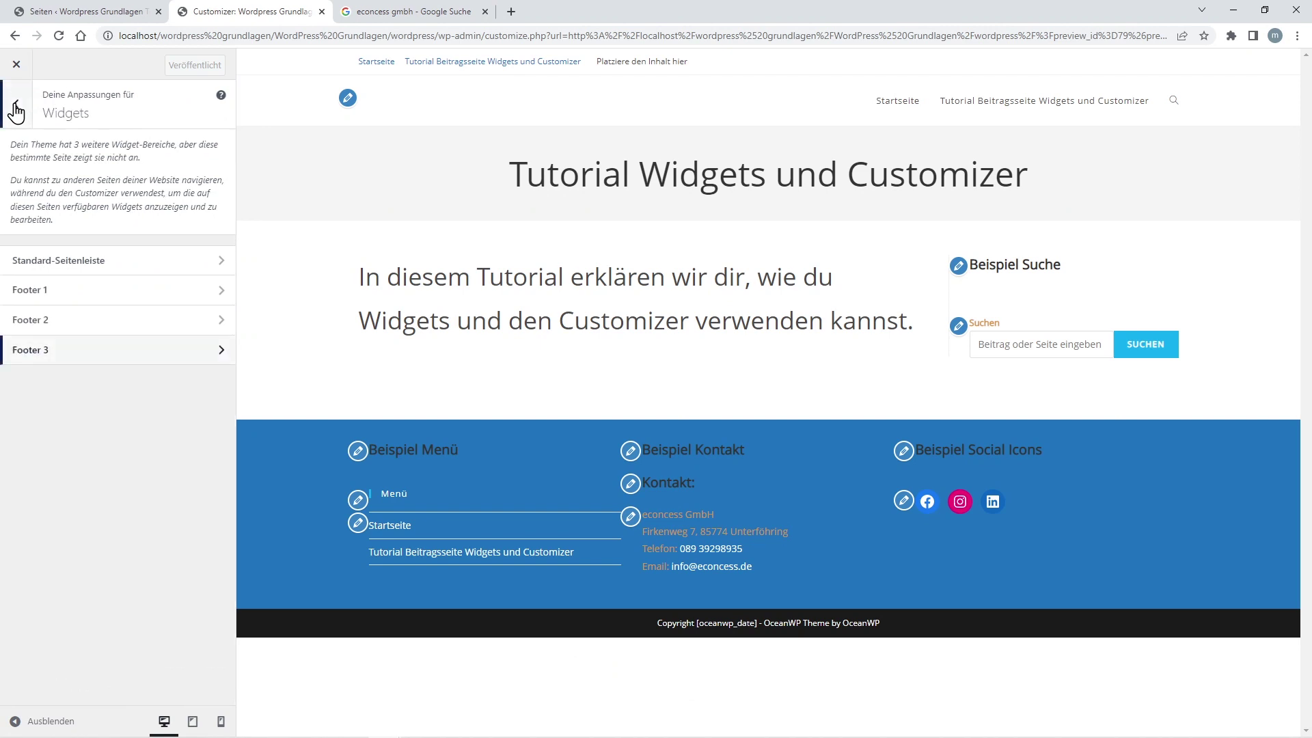
pyautogui.click(17, 111)
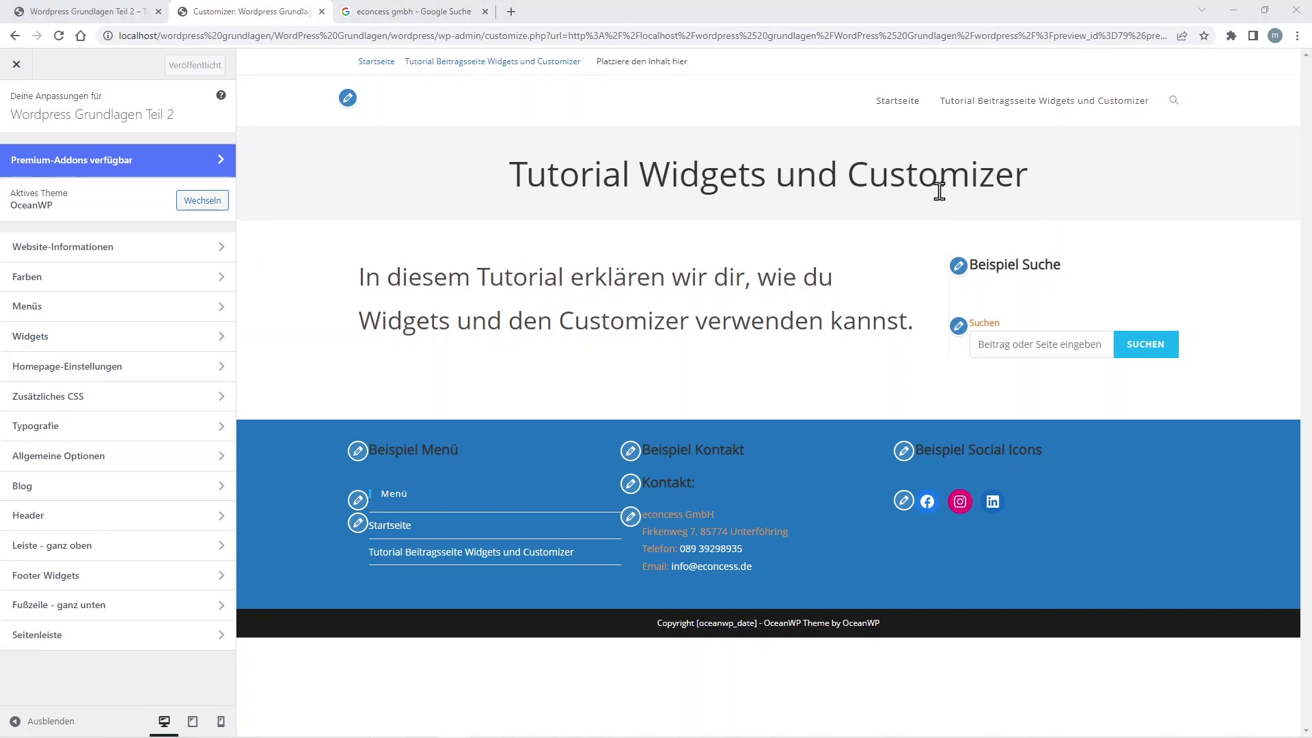
pyautogui.click(485, 11)
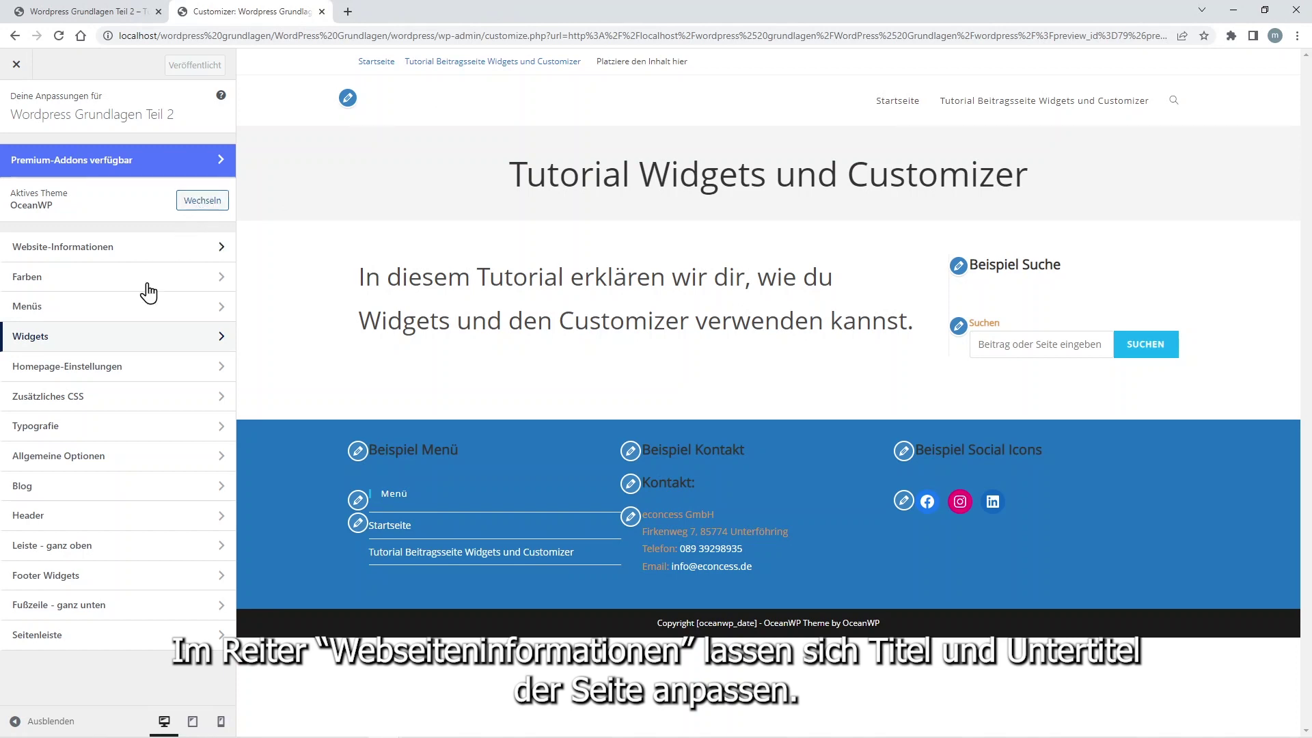
# Step: Examine the site title and tagline under Website-Informationen and the header text colour picker under Farben
pyautogui.click(121, 253)
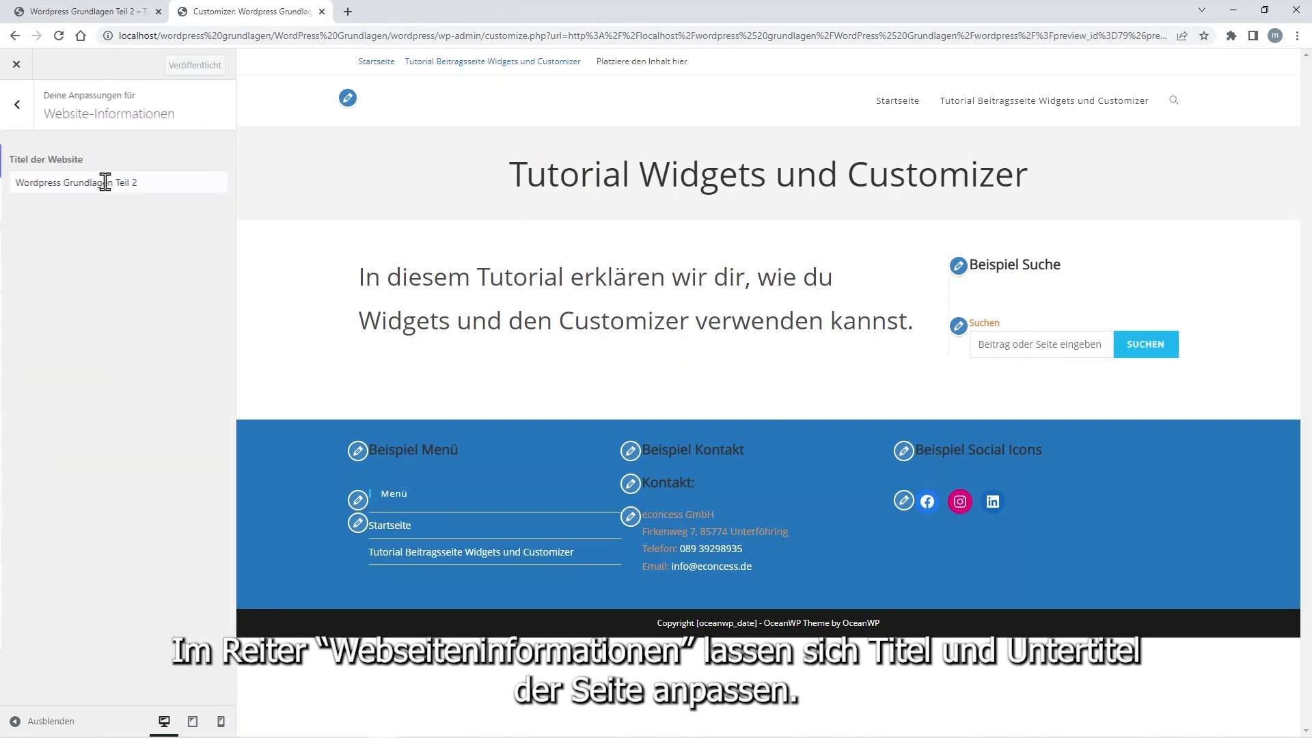
pyautogui.moveTo(130, 182); pyautogui.dragTo(118, 183)
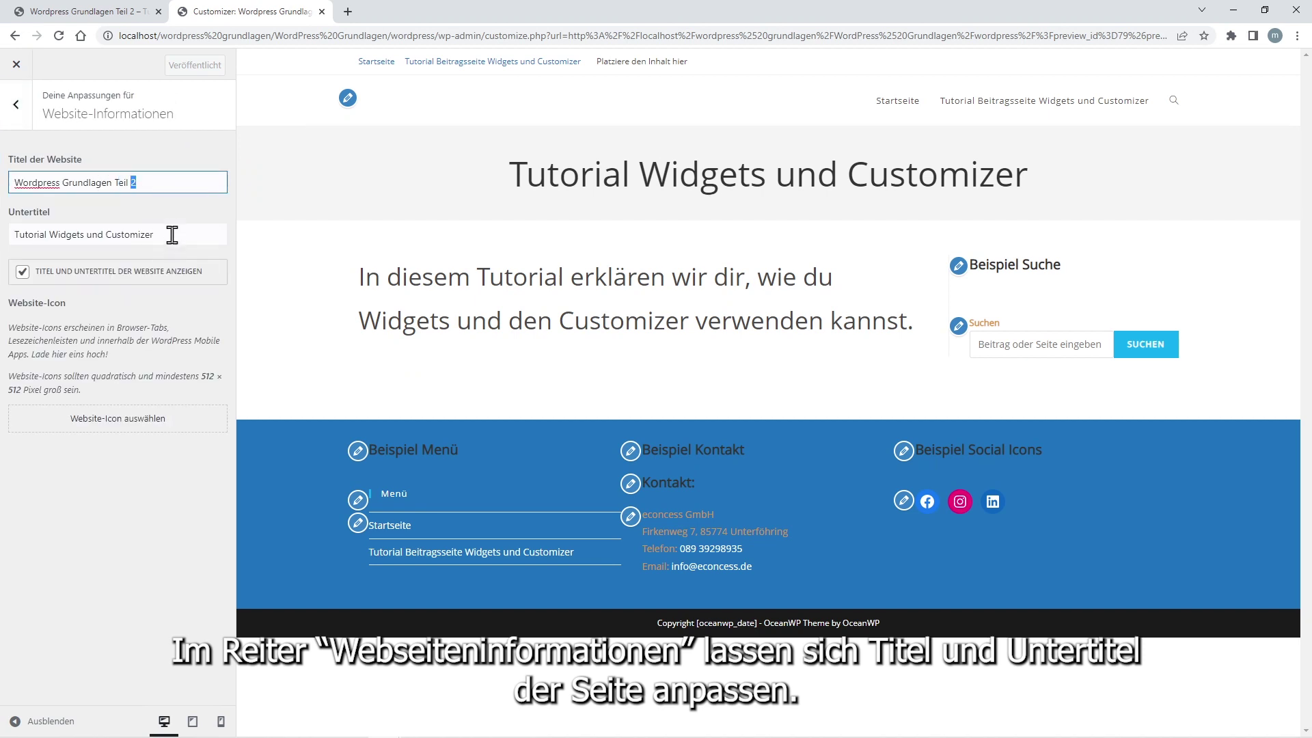
pyautogui.click(26, 111)
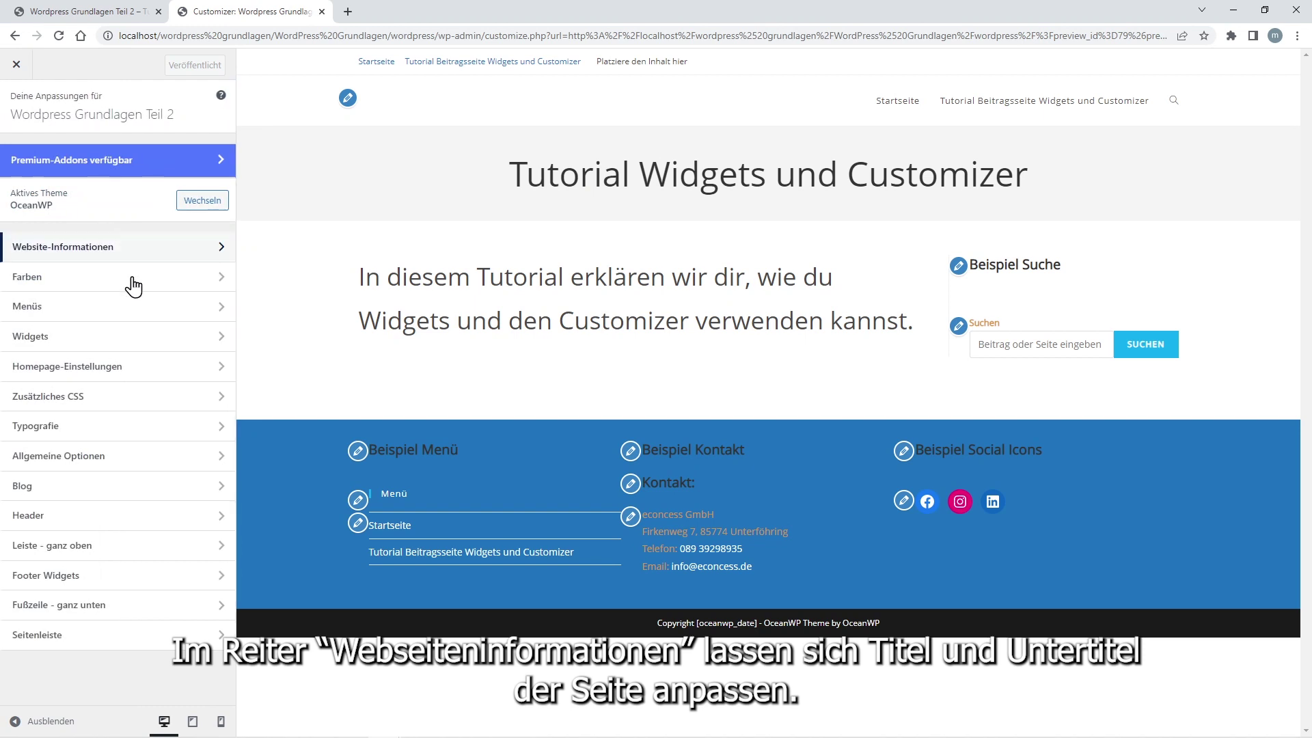
pyautogui.click(133, 287)
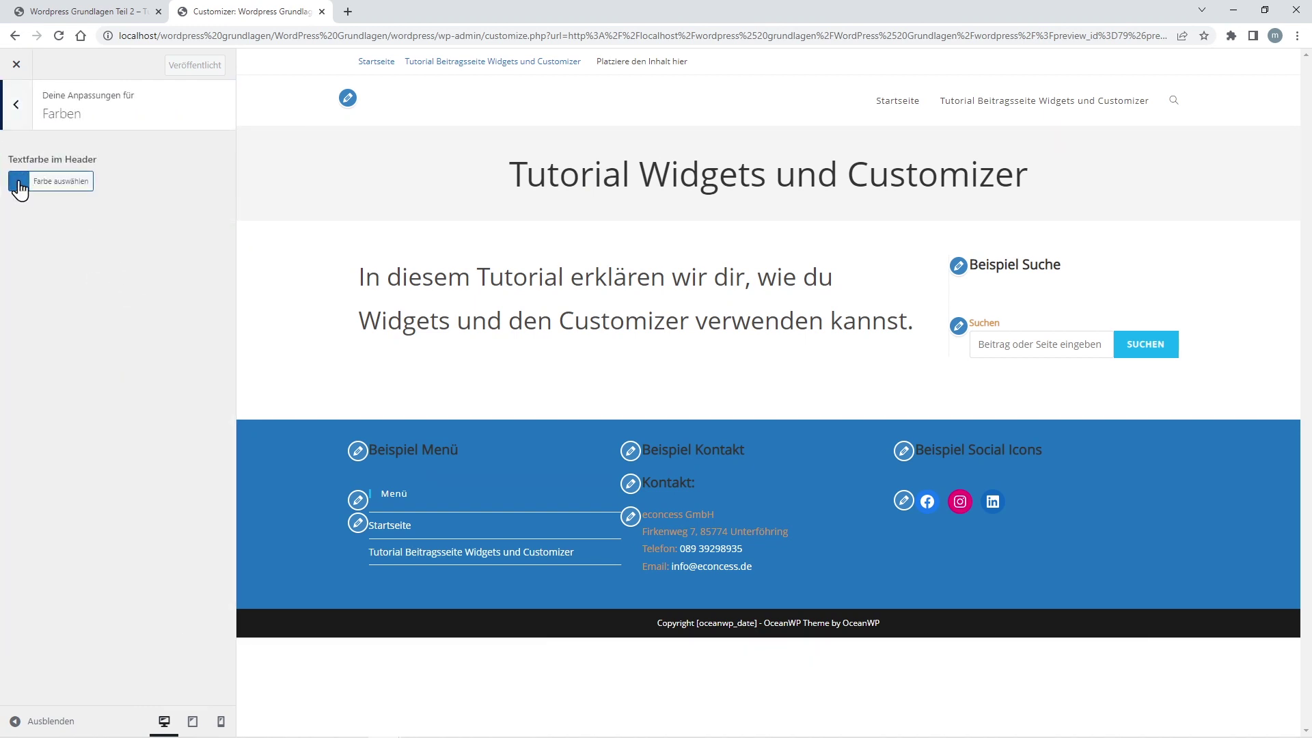
pyautogui.click(20, 189)
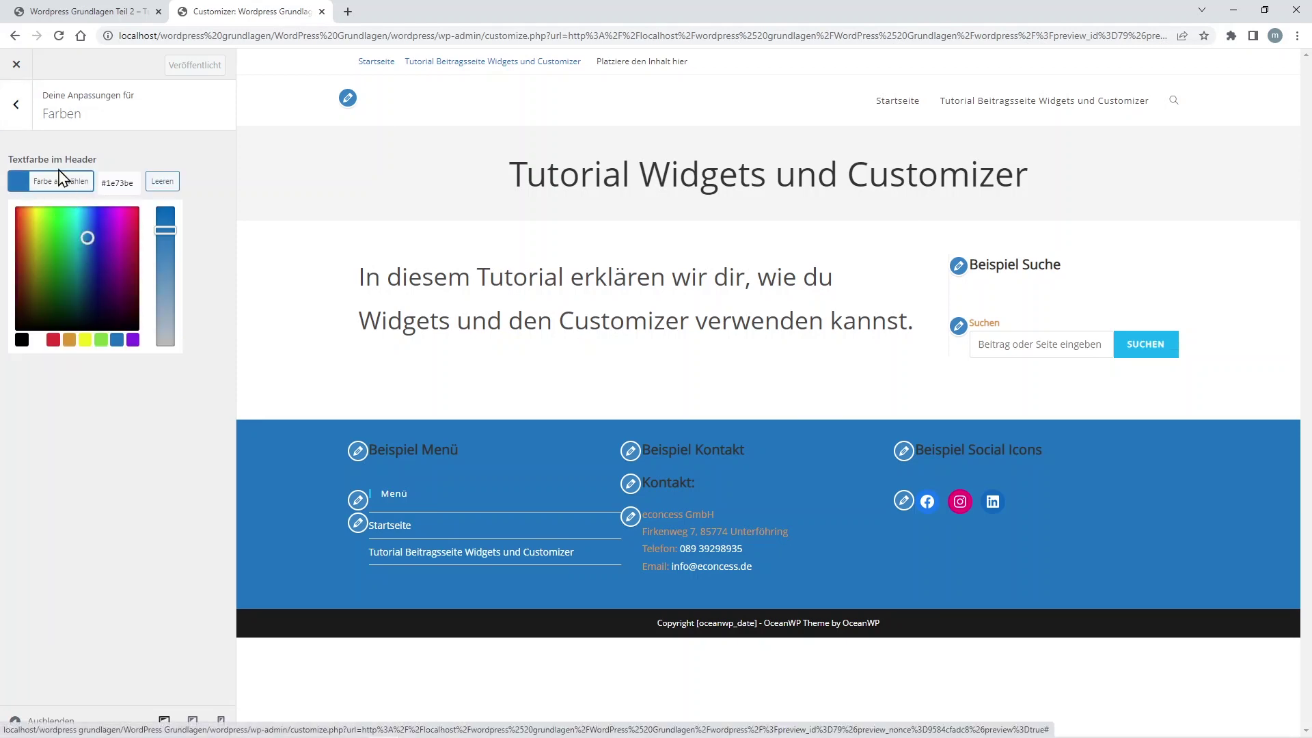
pyautogui.click(16, 104)
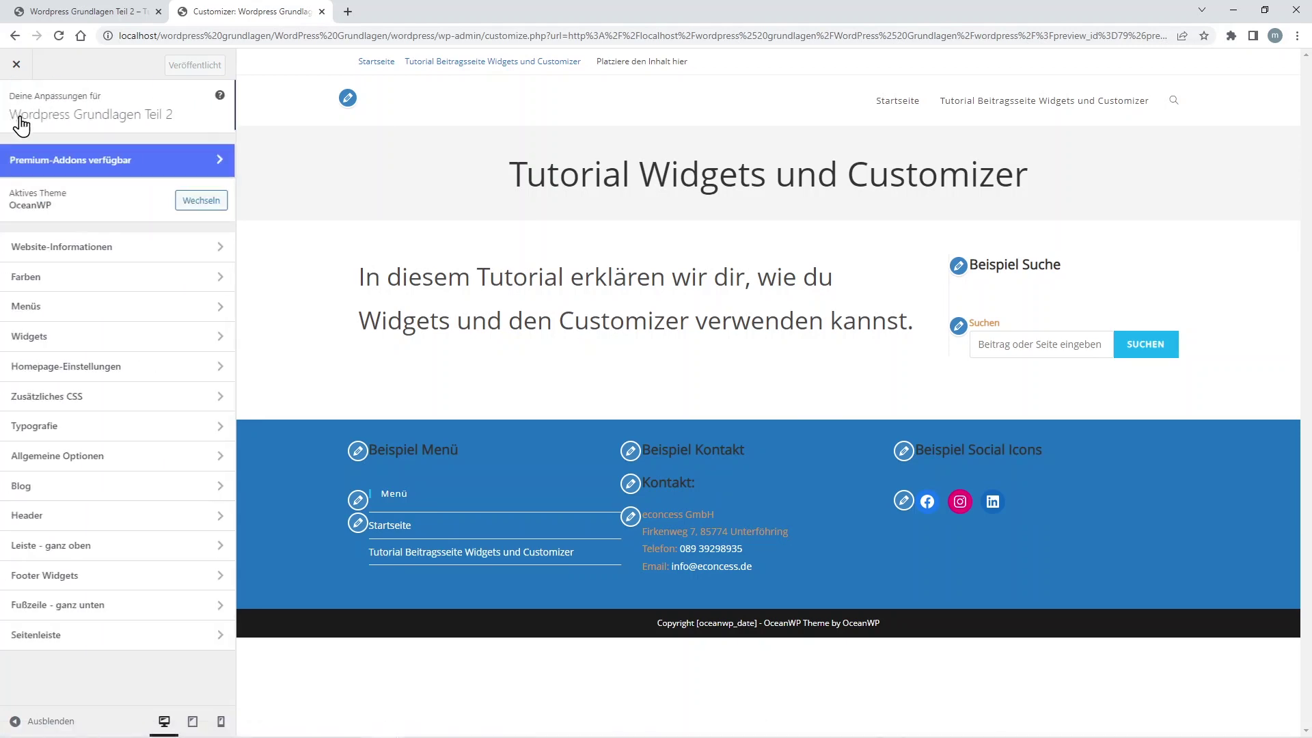
# Step: Add the post "Tutorial Beiträge erstellen" to the Primary menu and publish the change
pyautogui.click(130, 315)
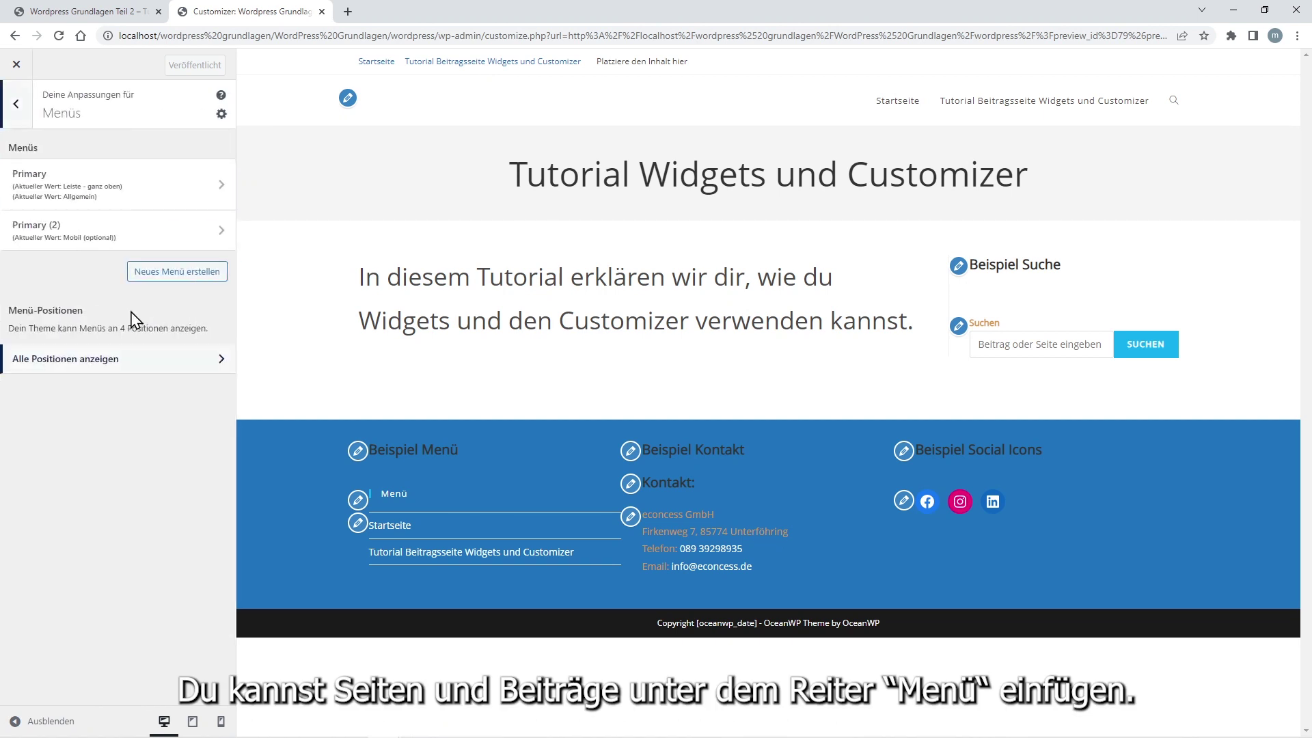
pyautogui.click(214, 194)
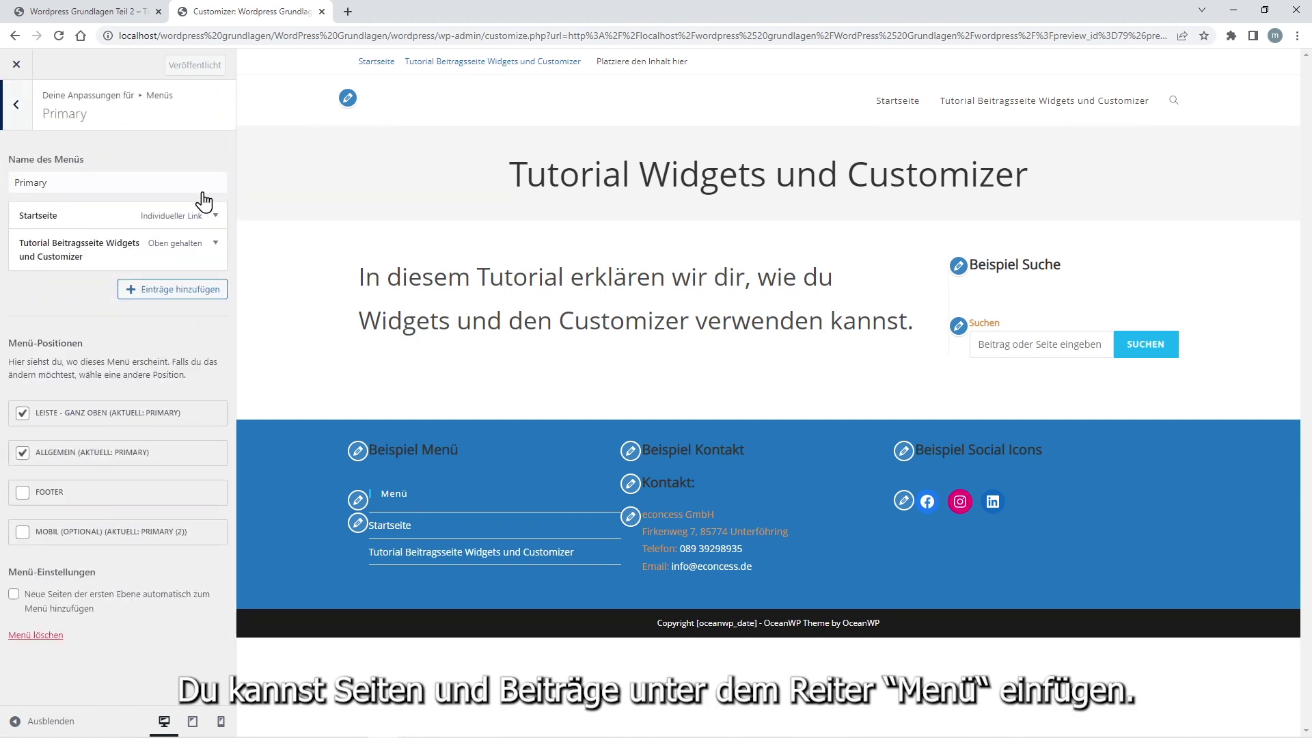
pyautogui.click(179, 291)
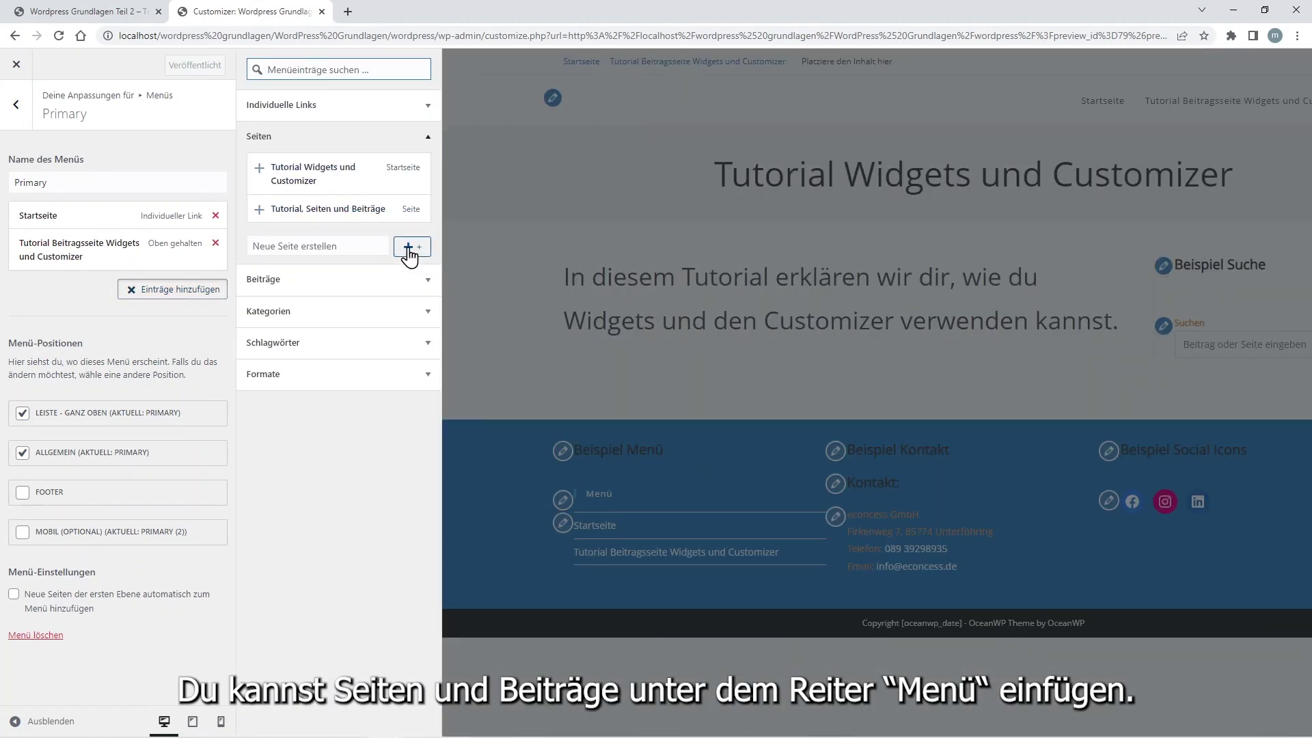
pyautogui.click(404, 281)
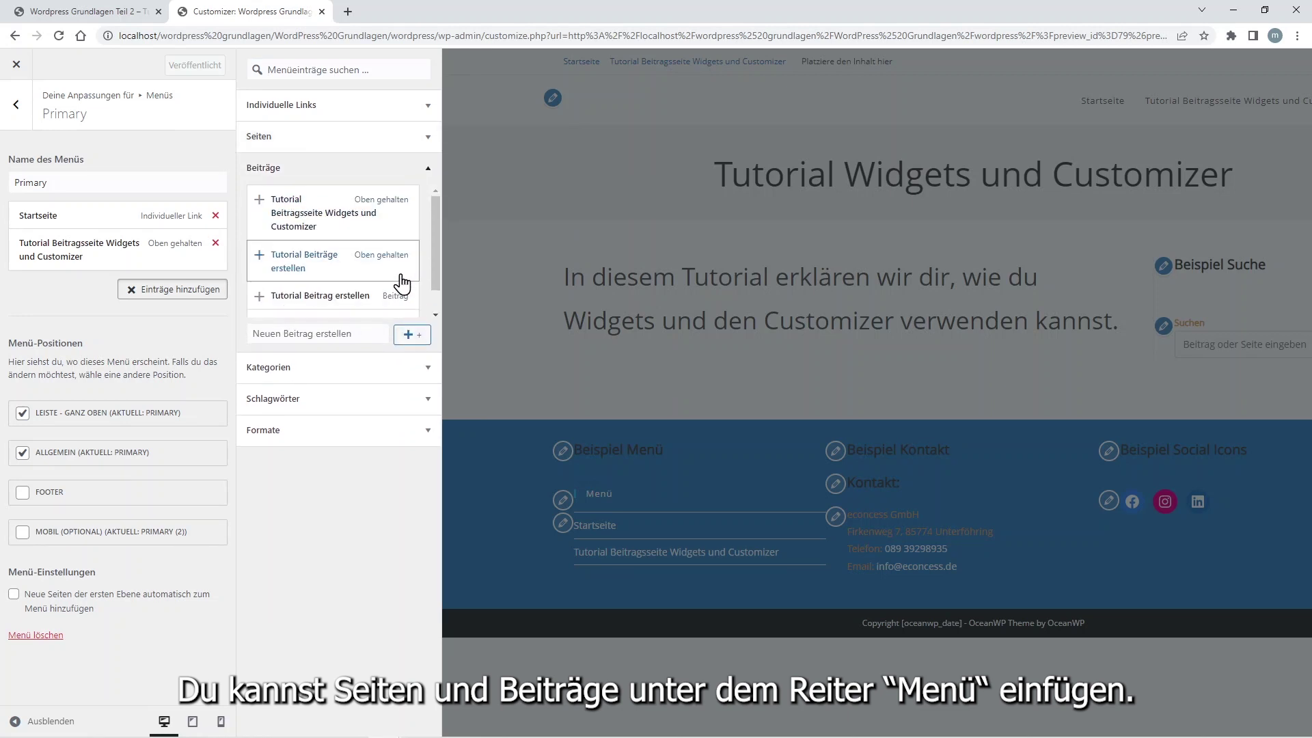
pyautogui.click(343, 277)
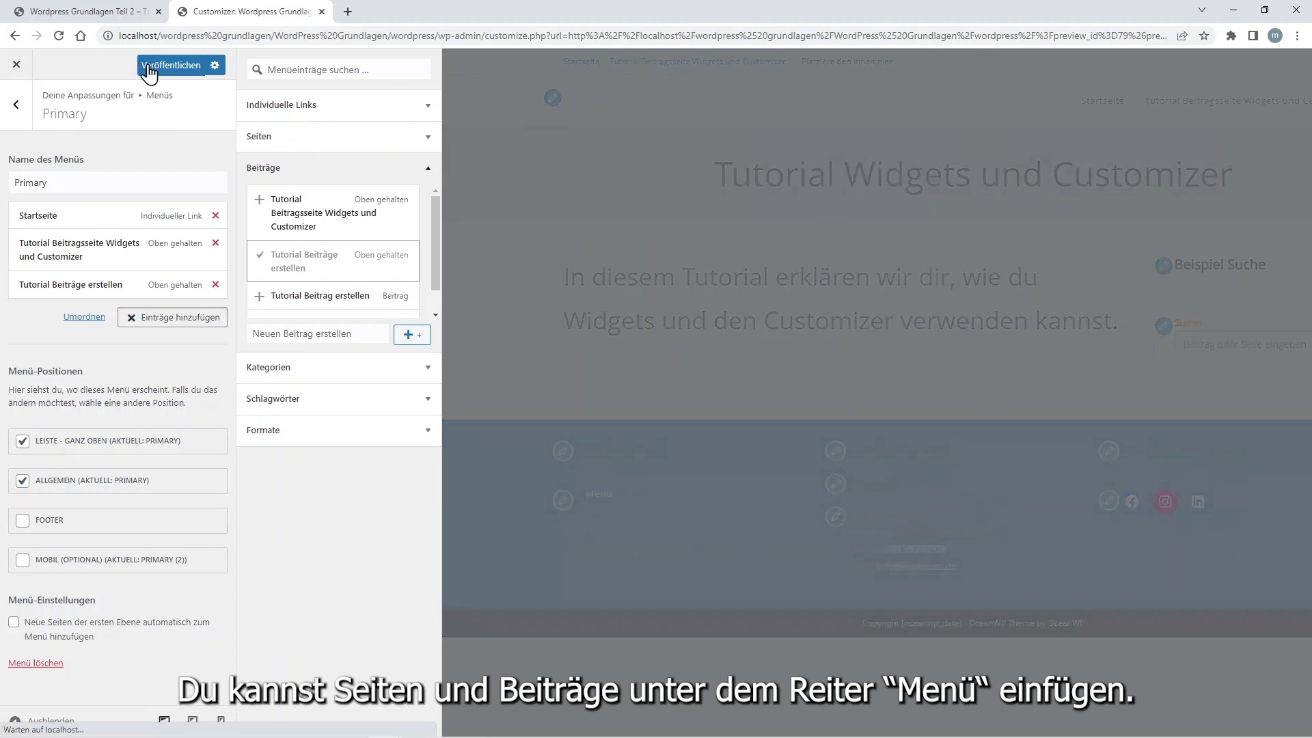
pyautogui.click(149, 68)
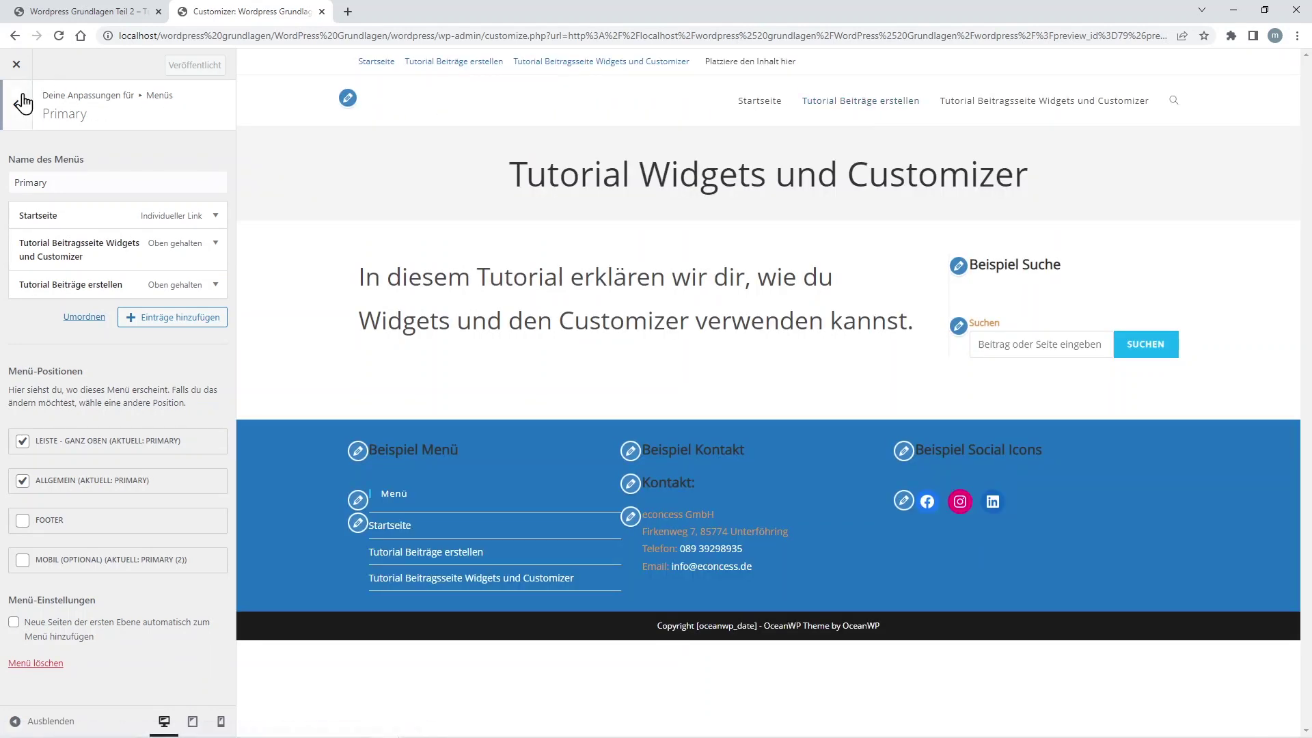
# Step: Examine the Footer 1 area under Widgets and return to the Customizer's main overview
pyautogui.click(22, 103)
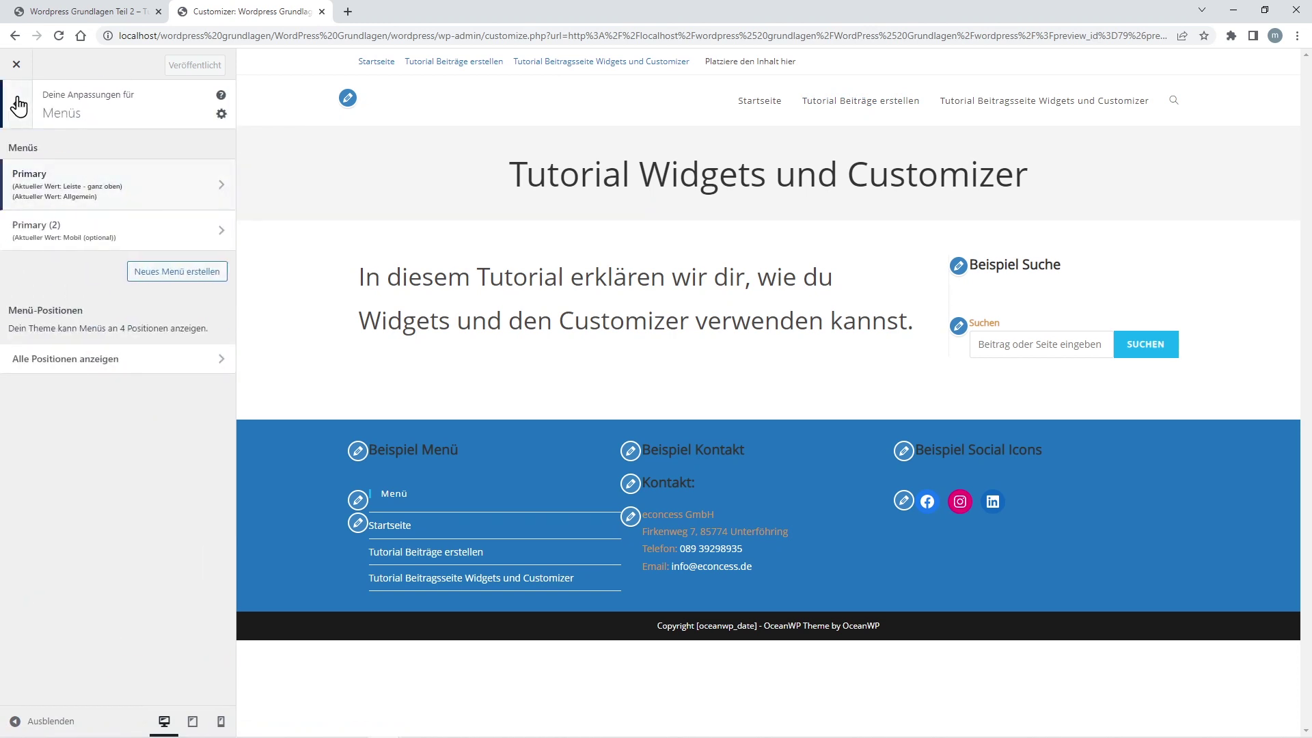
pyautogui.click(18, 105)
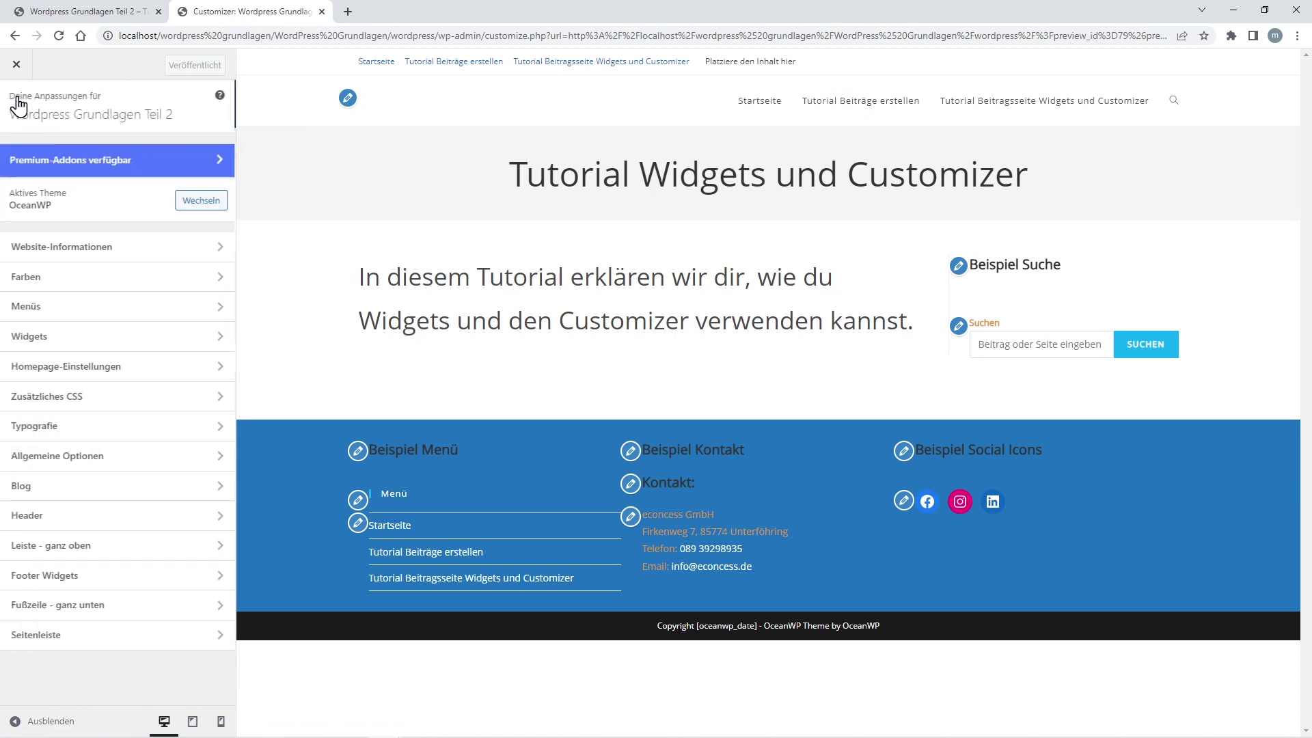
pyautogui.click(195, 340)
pyautogui.click(140, 293)
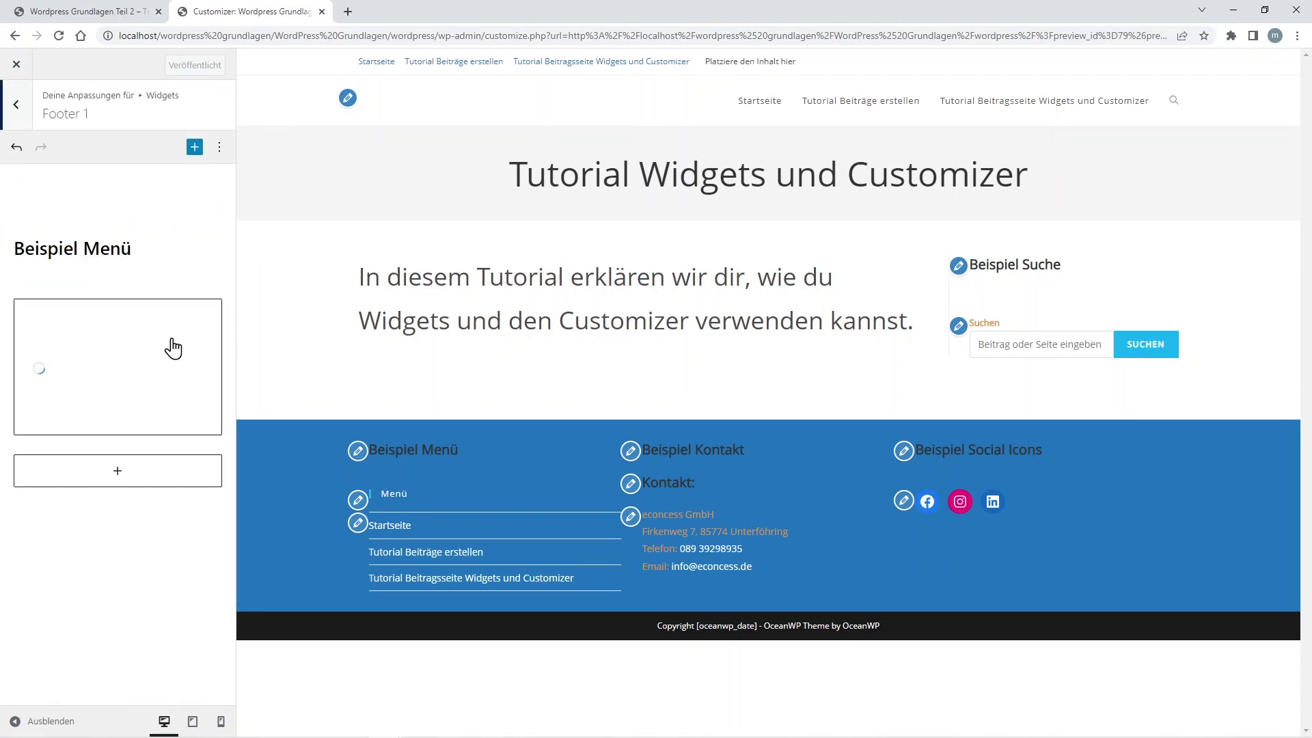
pyautogui.click(17, 108)
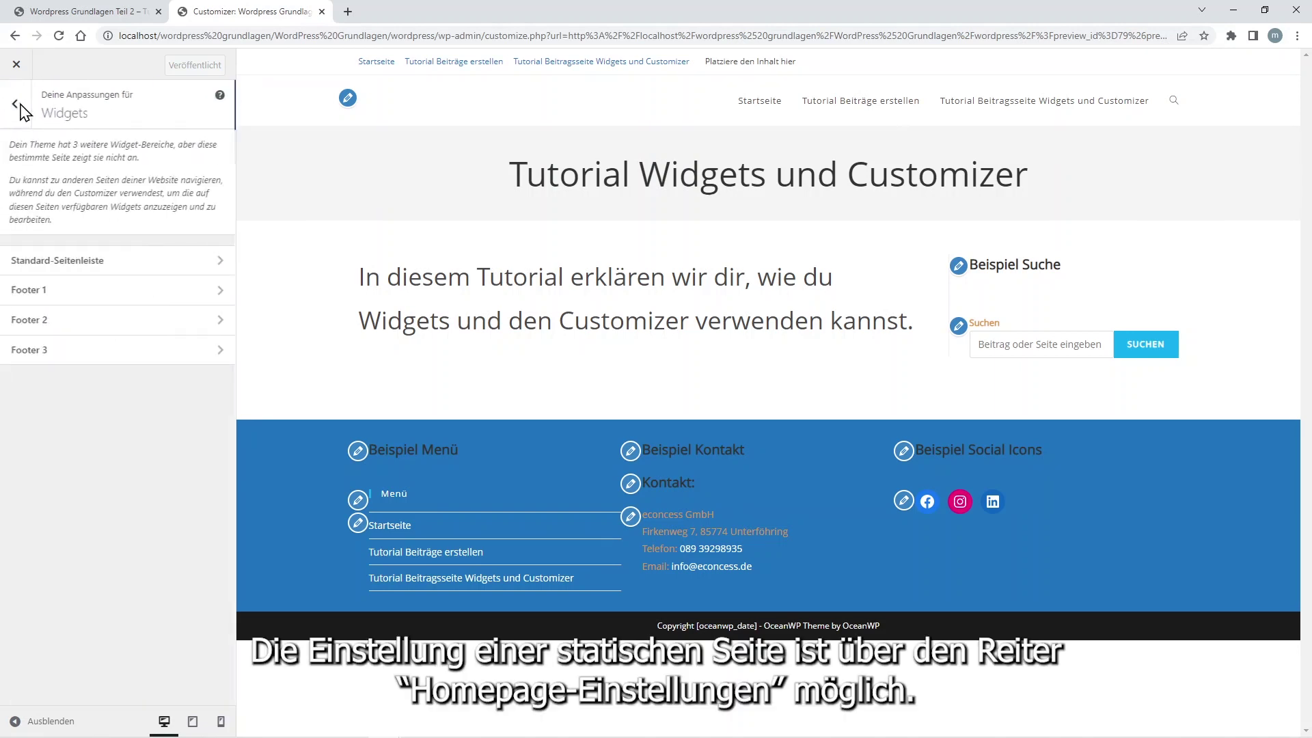
pyautogui.click(17, 108)
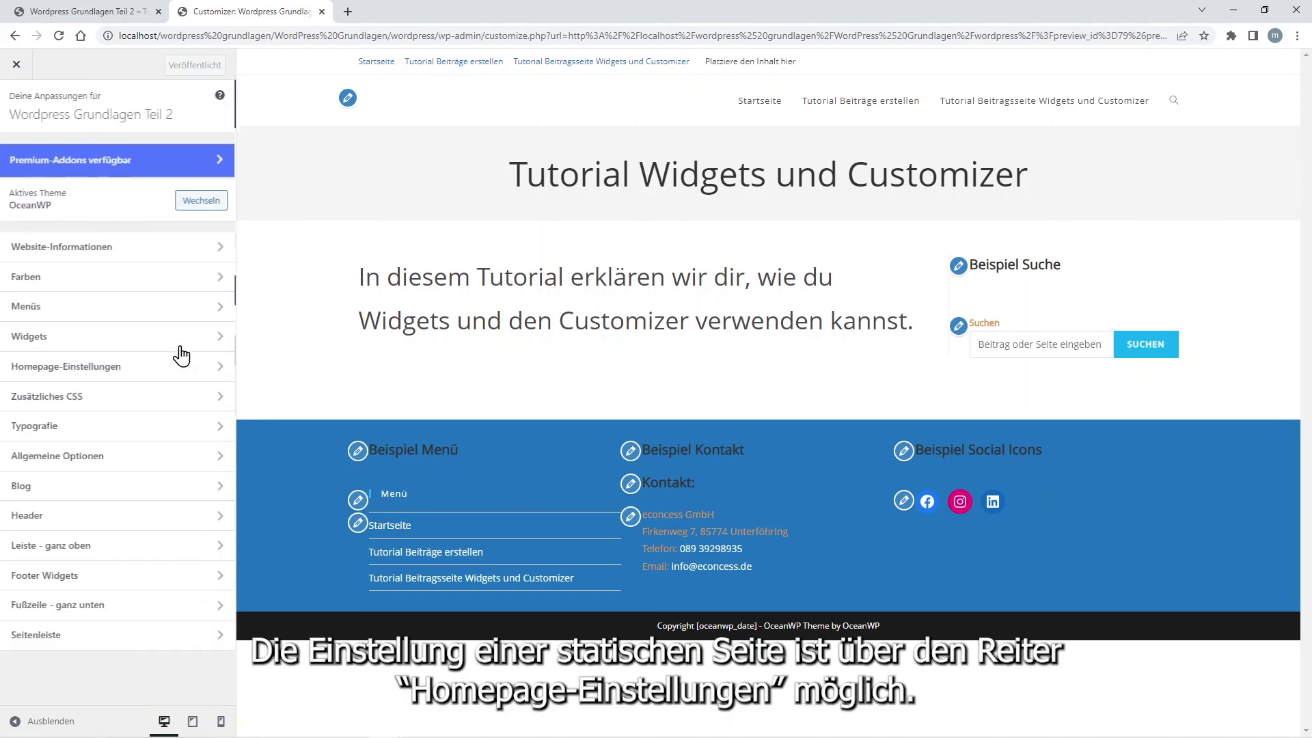
# Step: Examine the static page options under Homepage-Einstellungen and the Zusätzliches CSS section
pyautogui.click(165, 374)
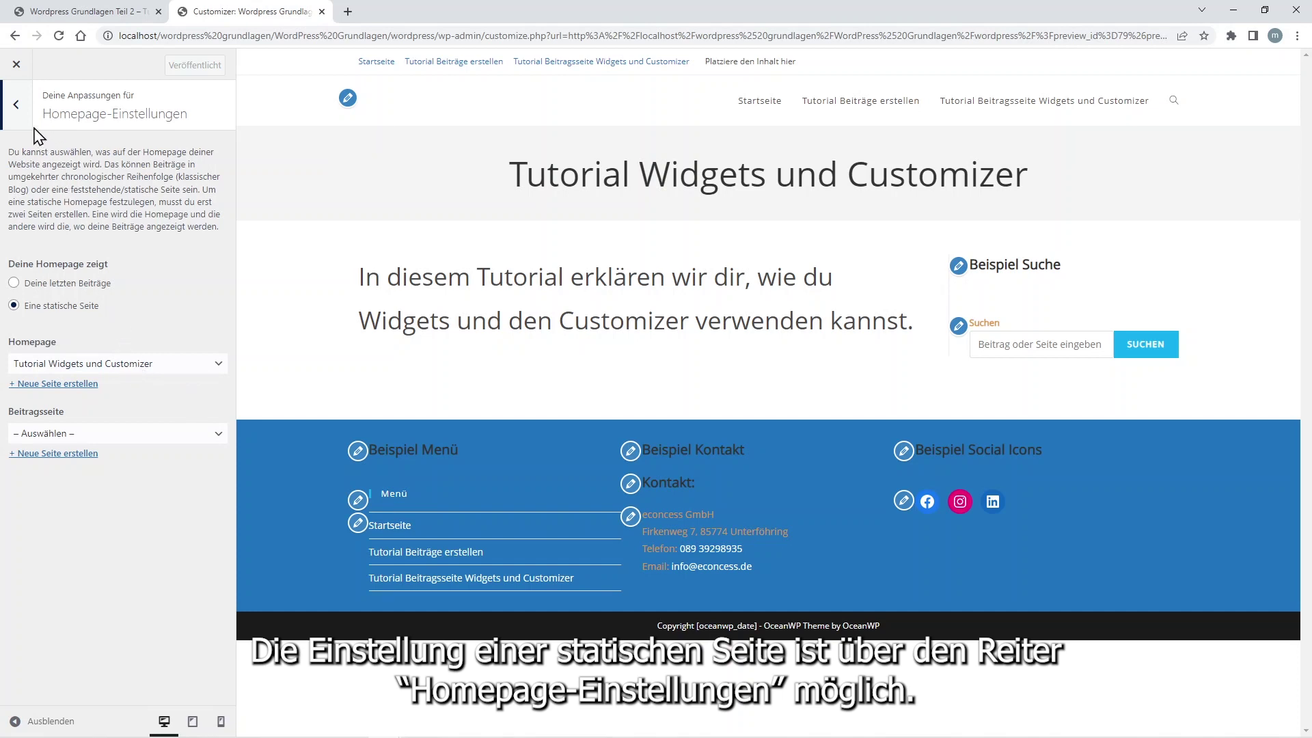
pyautogui.click(19, 111)
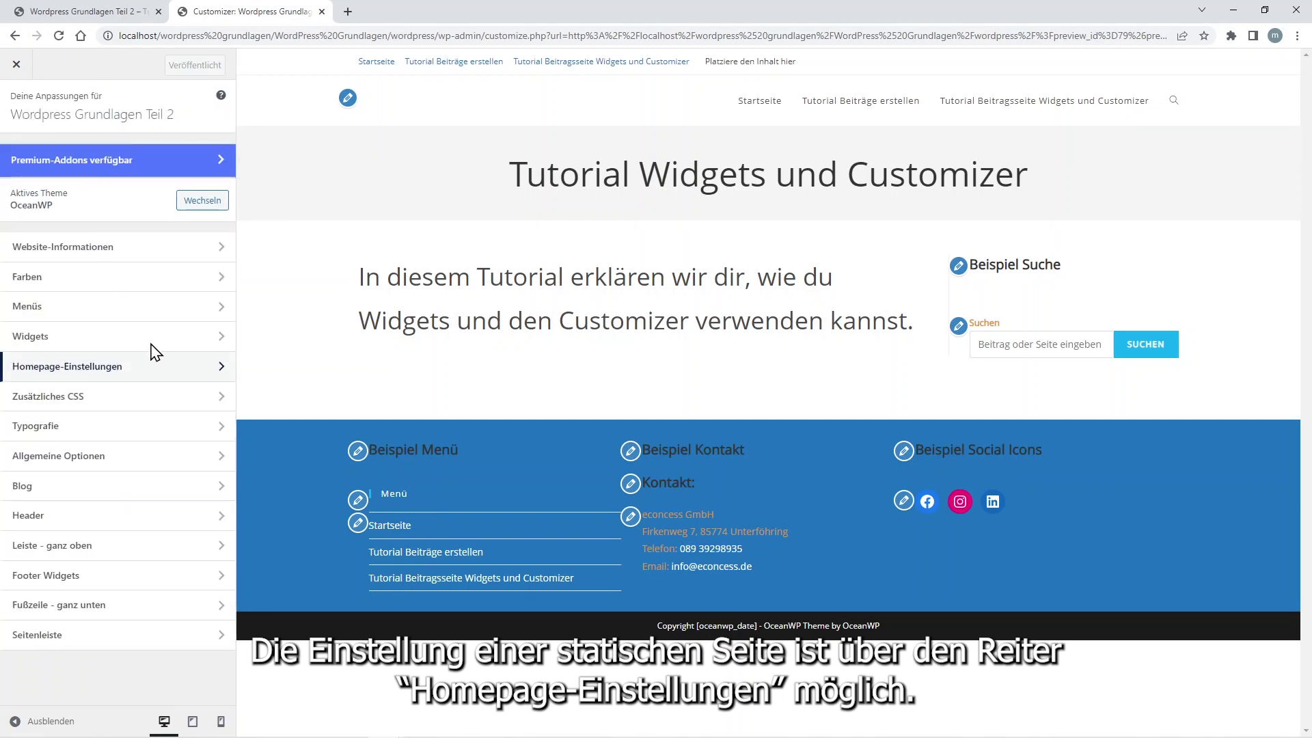
pyautogui.click(168, 402)
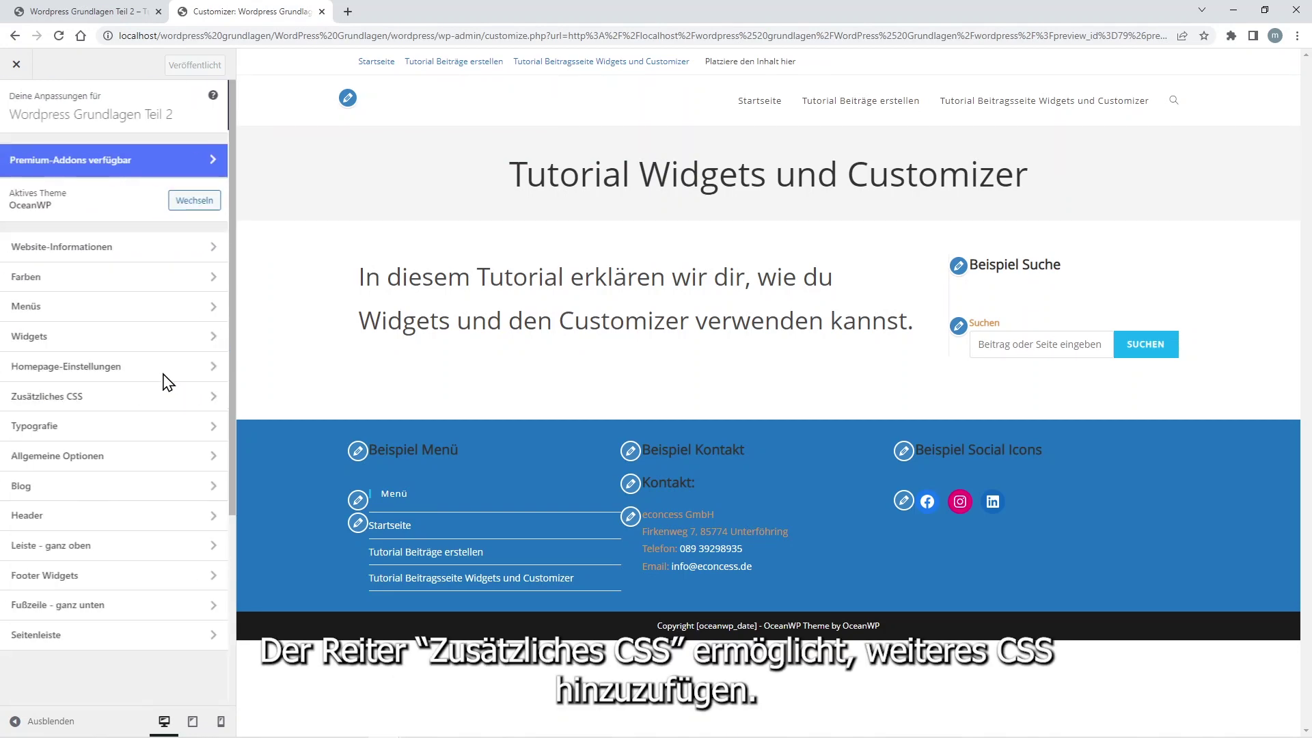
# Step: Examine the Google fonts and font subset options in the Allgemein section of Typografie
pyautogui.click(150, 436)
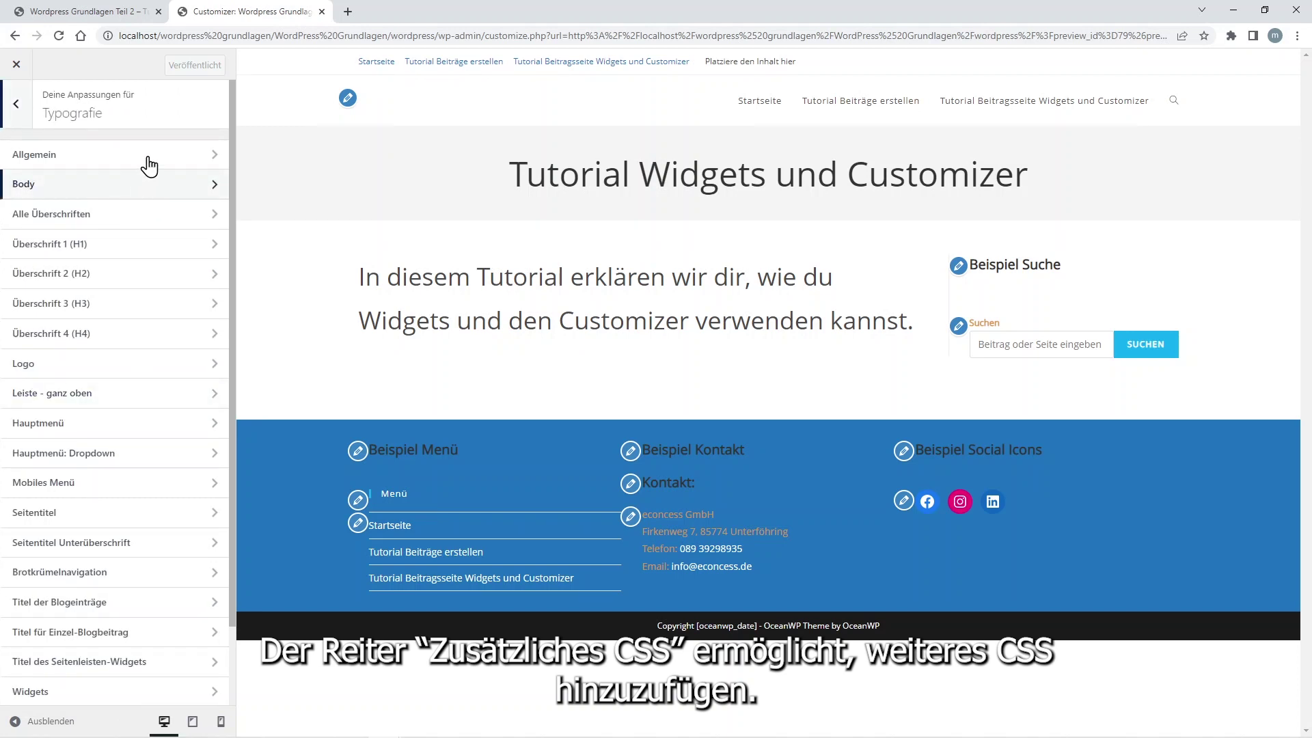
pyautogui.click(149, 161)
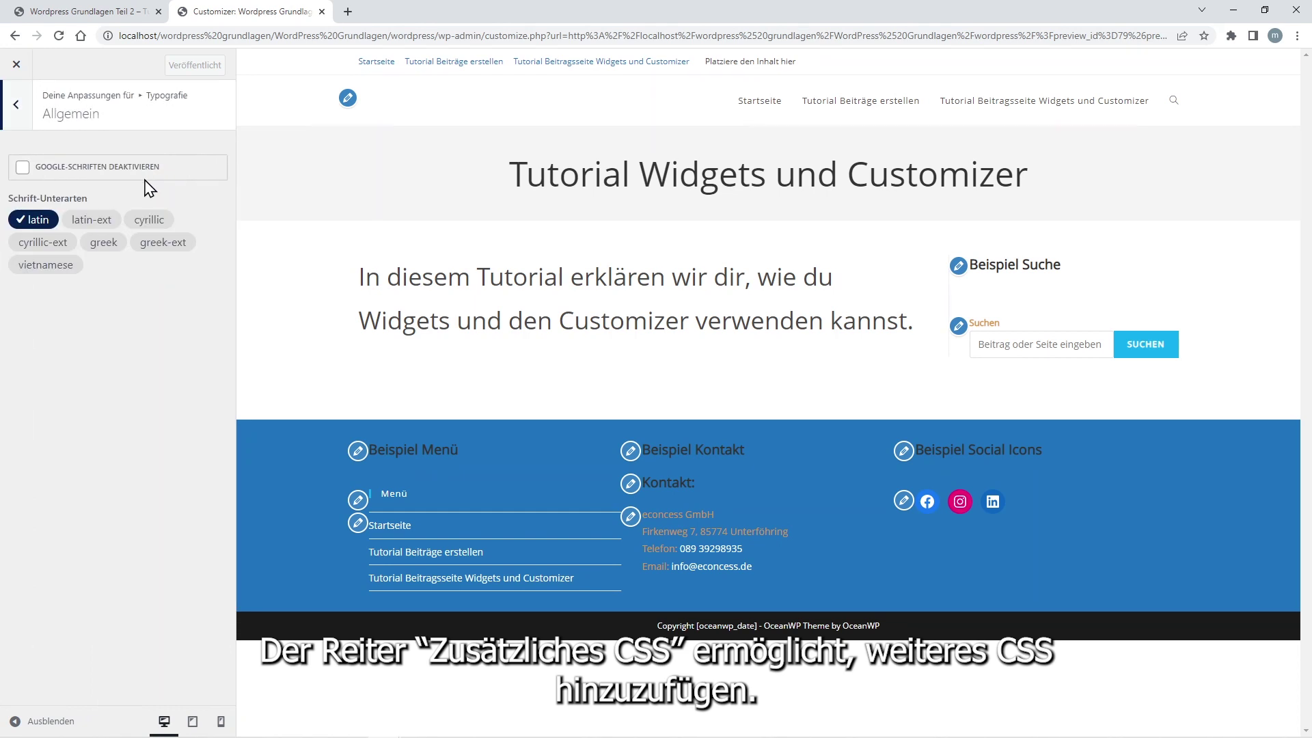
pyautogui.click(27, 112)
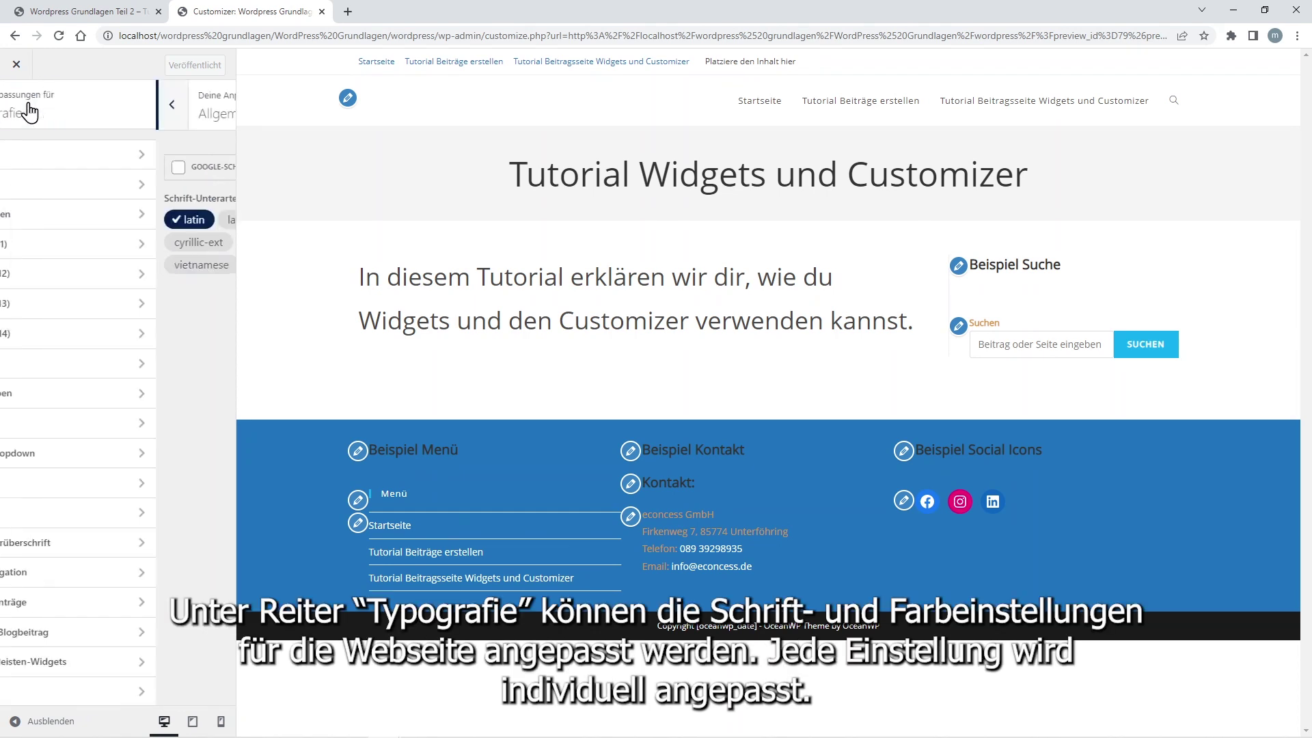
# Step: Try a font size of 20px for the Body typography and set it back to 14px
pyautogui.click(118, 195)
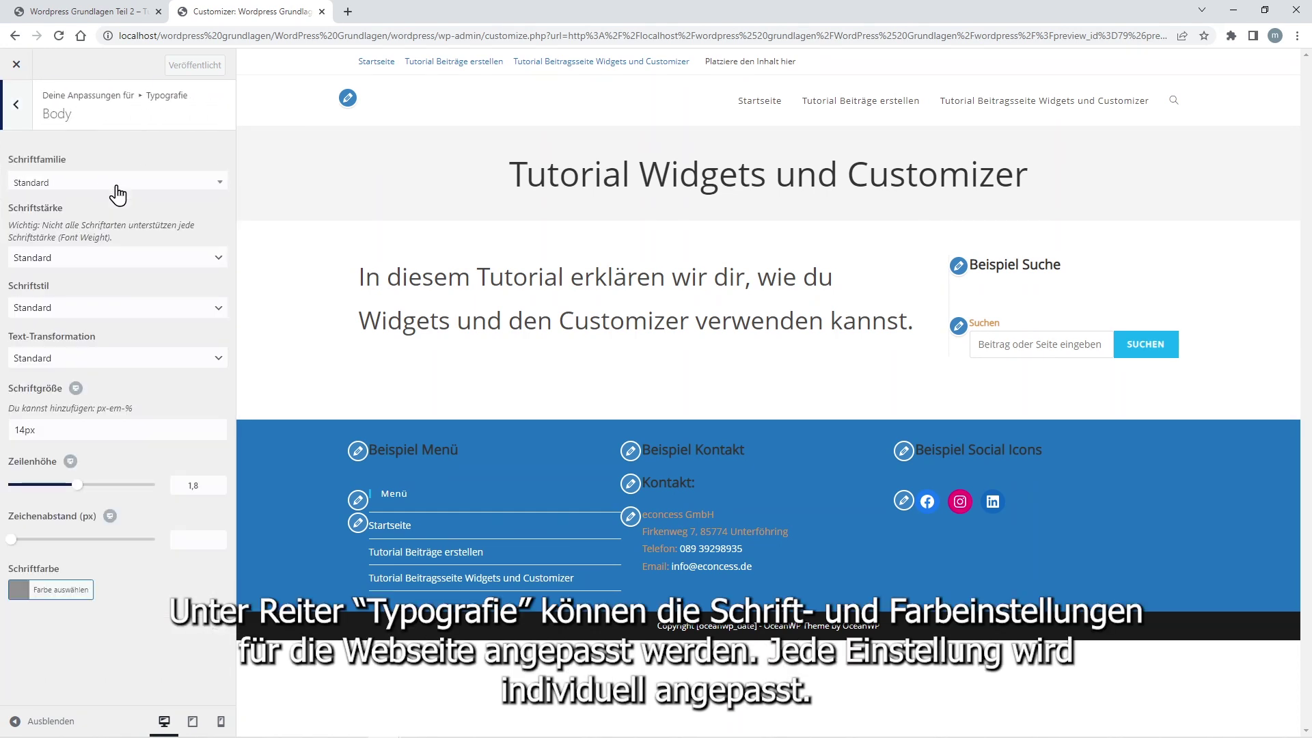
pyautogui.click(25, 432)
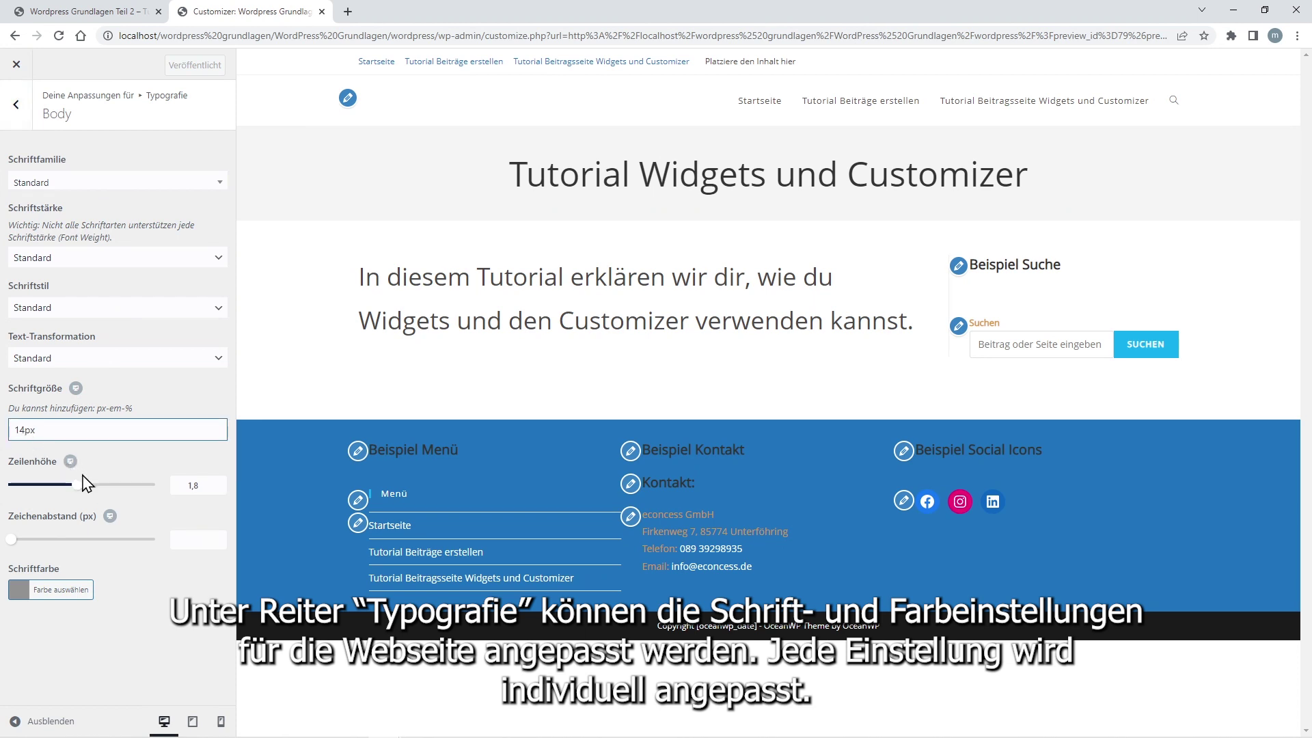
pyautogui.press('BackSpace')
pyautogui.press('BackSpace')
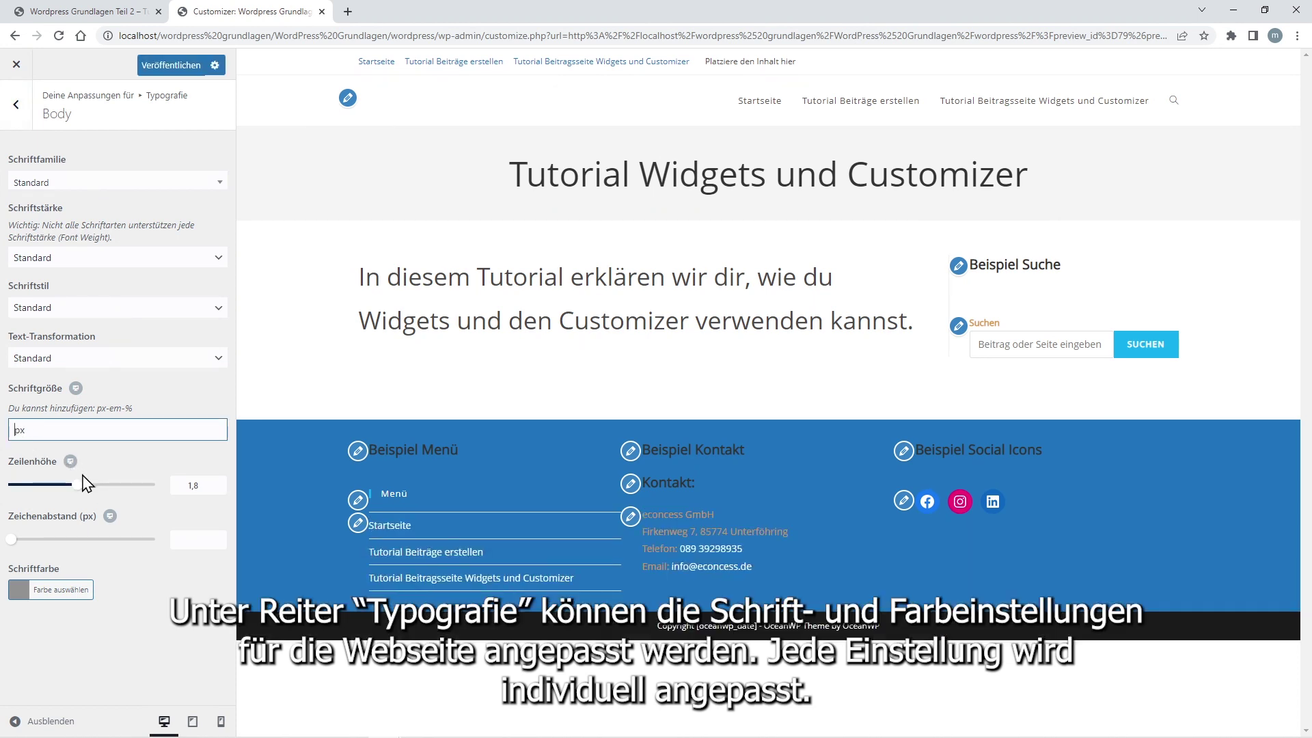
pyautogui.write('20')
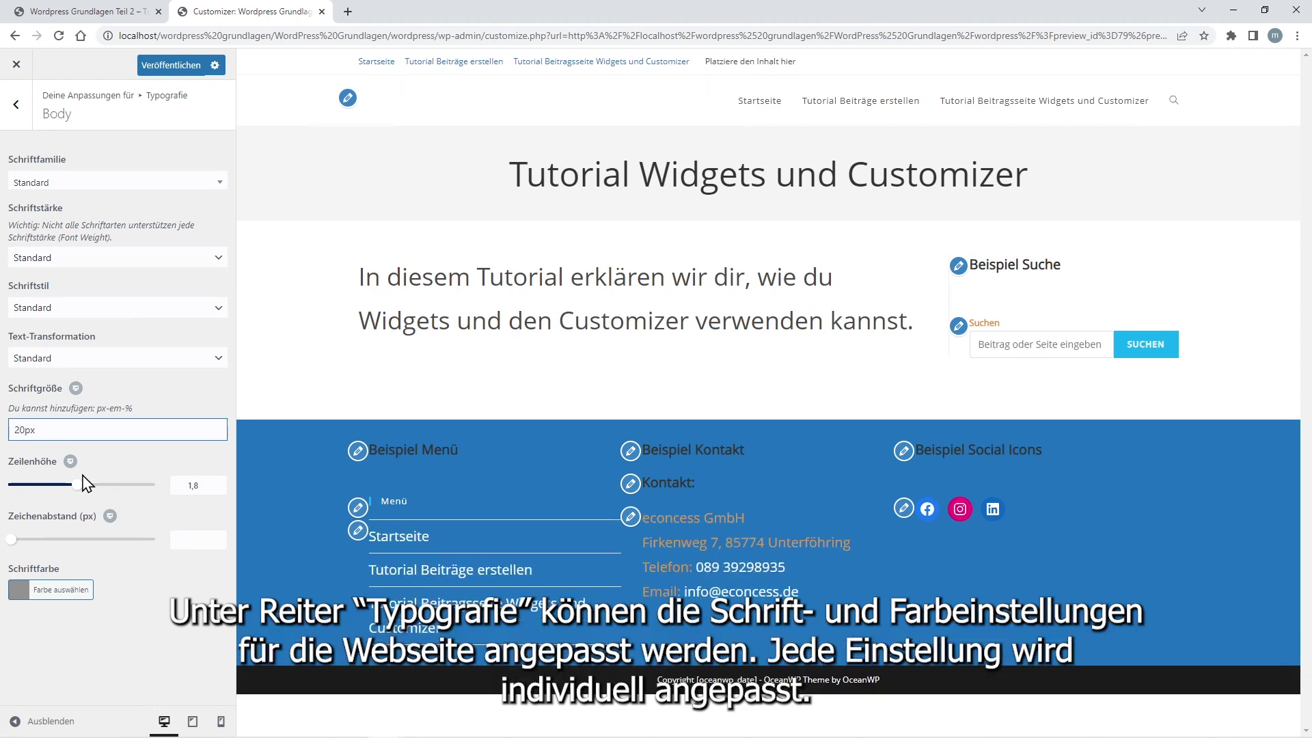
pyautogui.press('BackSpace')
pyautogui.press('BackSpace')
pyautogui.write('14')
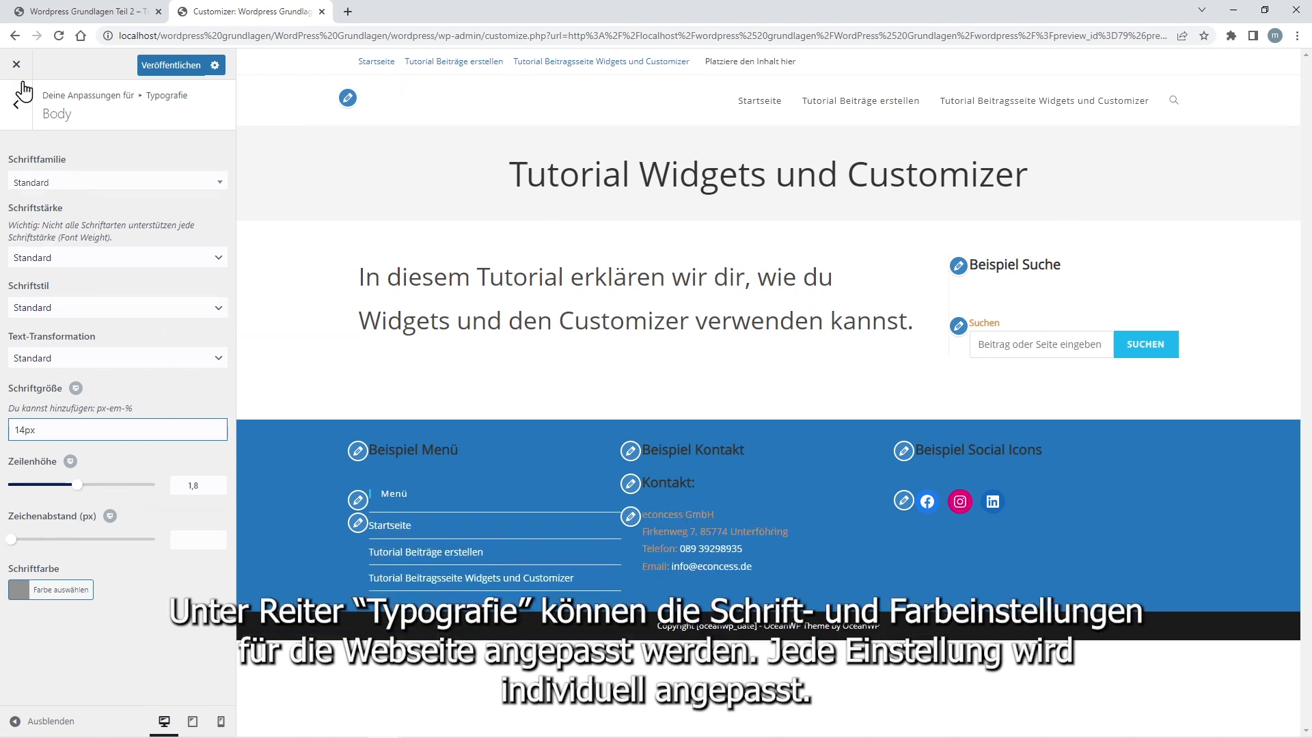
pyautogui.click(16, 104)
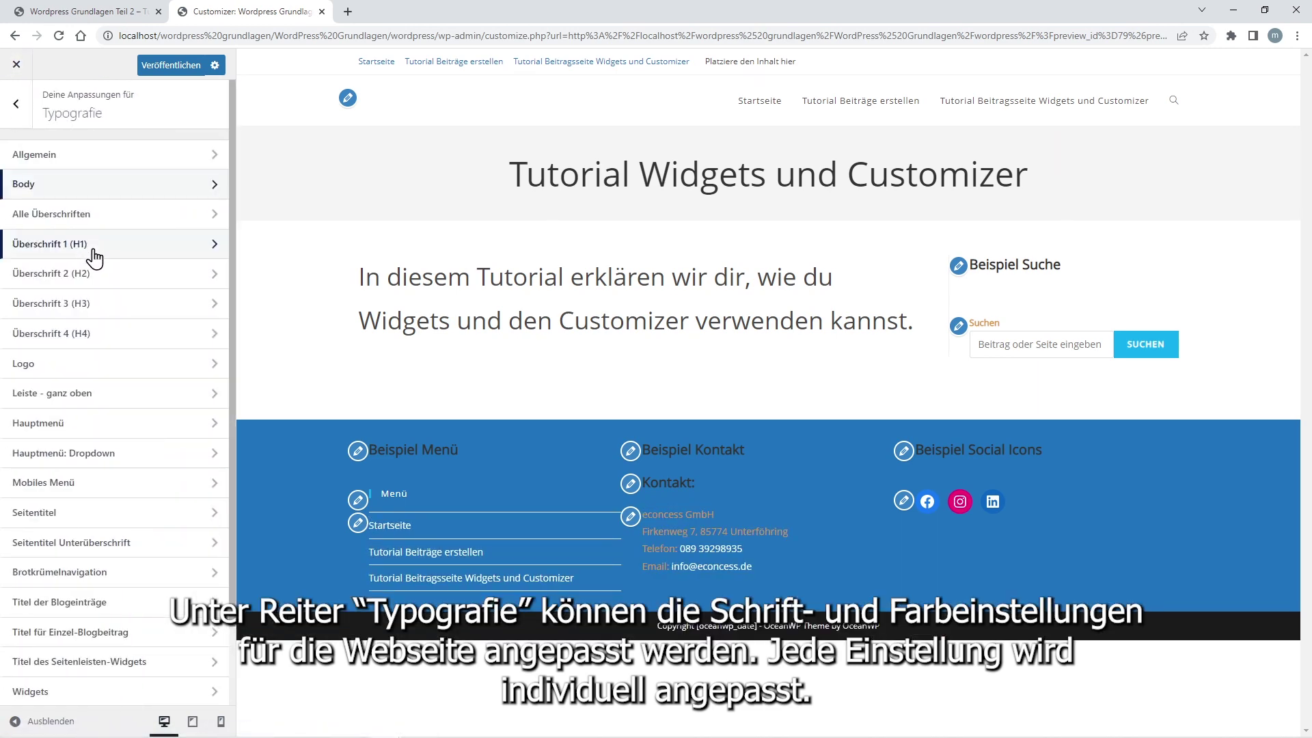
# Step: Try a font size of 30px for Überschrift 2 (H2) under Typografie and set it back to 20px
pyautogui.click(96, 273)
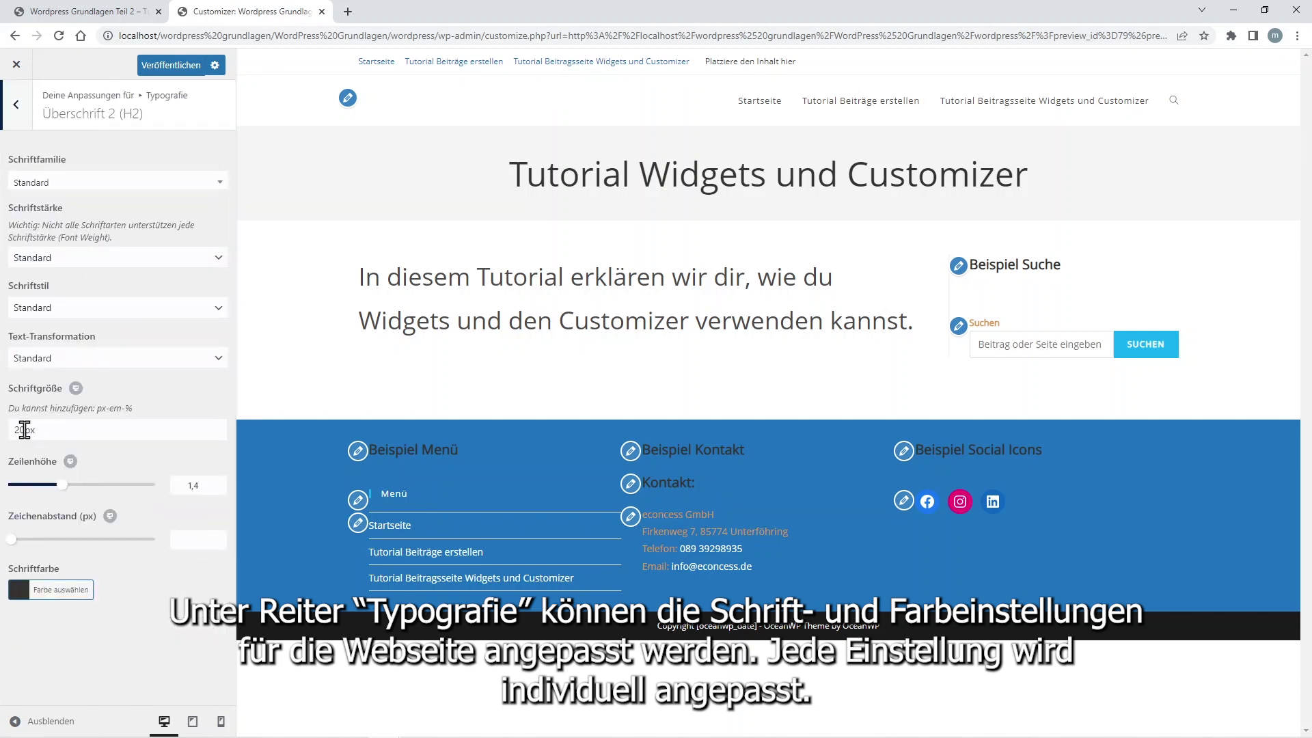
pyautogui.click(25, 429)
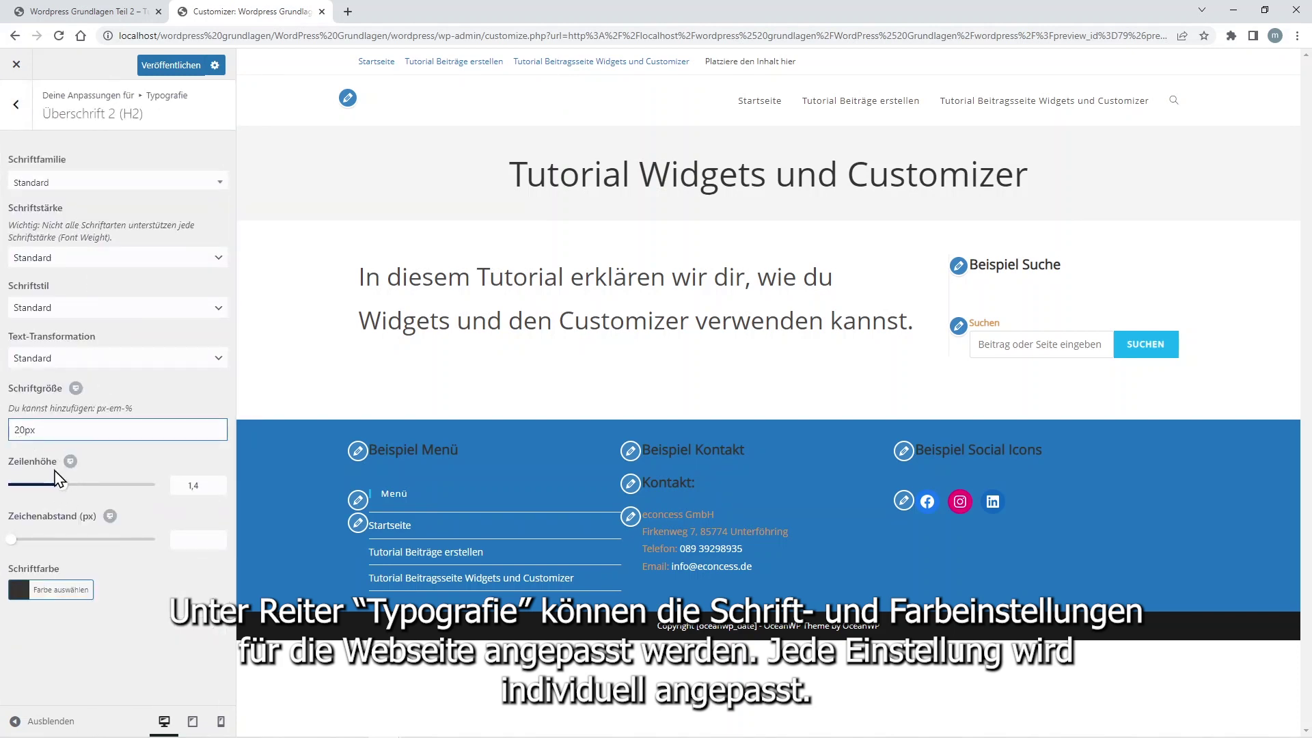
pyautogui.press('BackSpace')
pyautogui.press('BackSpace')
pyautogui.write('30')
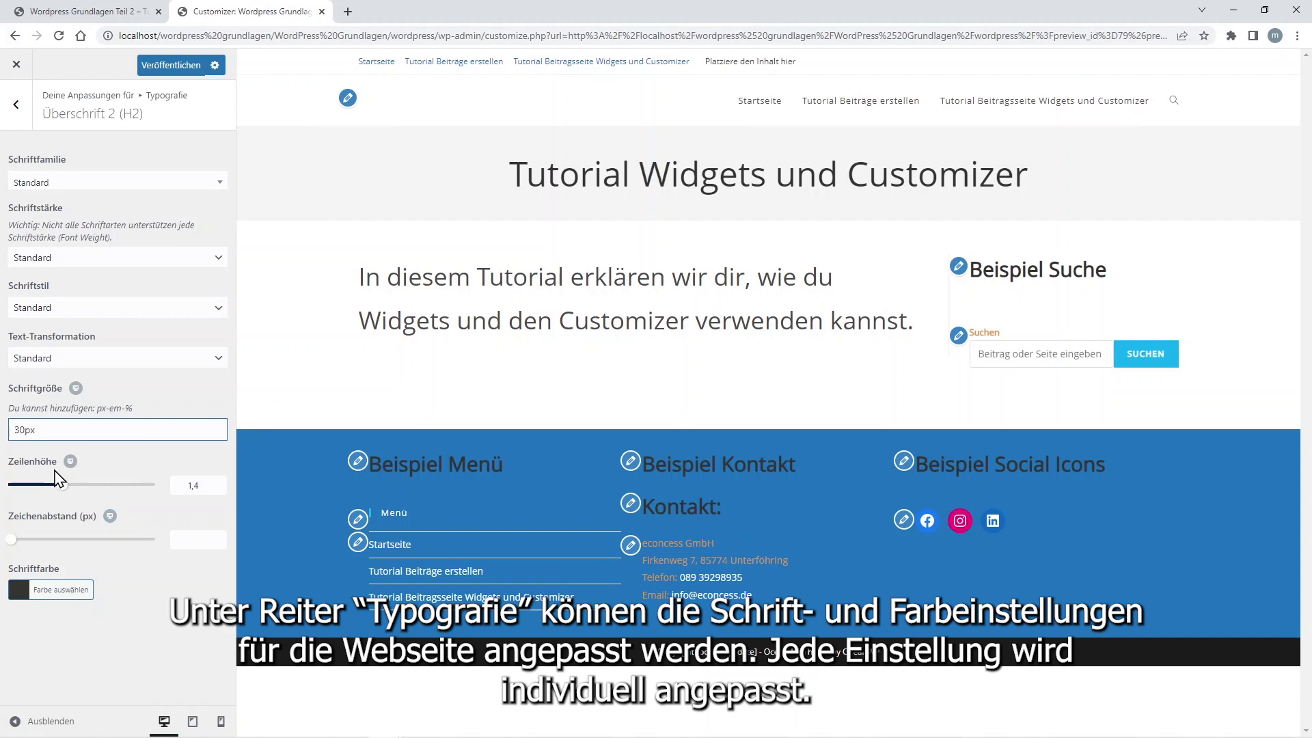
pyautogui.write('20')
pyautogui.press('BackSpace')
pyautogui.press('BackSpace')
pyautogui.press('BackSpace')
pyautogui.press('BackSpace')
pyautogui.write('20')
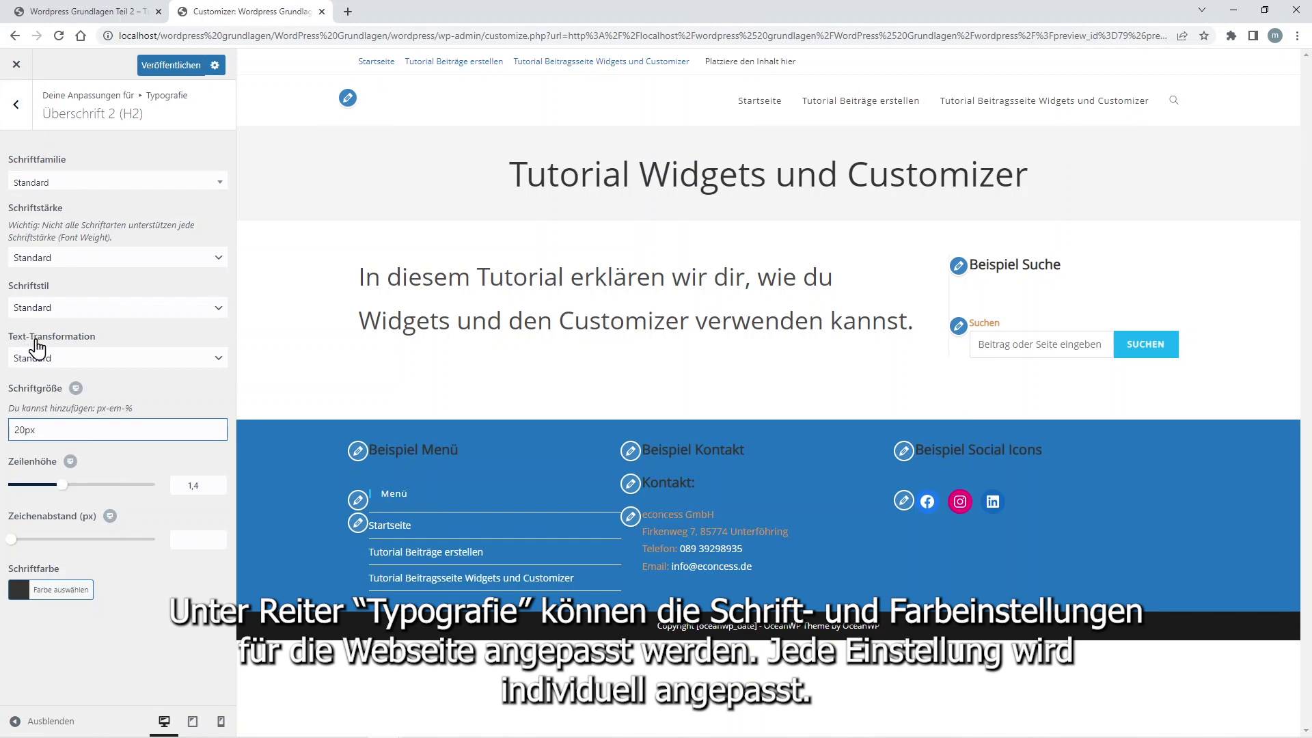
# Step: Set the Überschrift 2 (H2) font size to 25px and publish the change
pyautogui.press('BackSpace')
pyautogui.write('5')
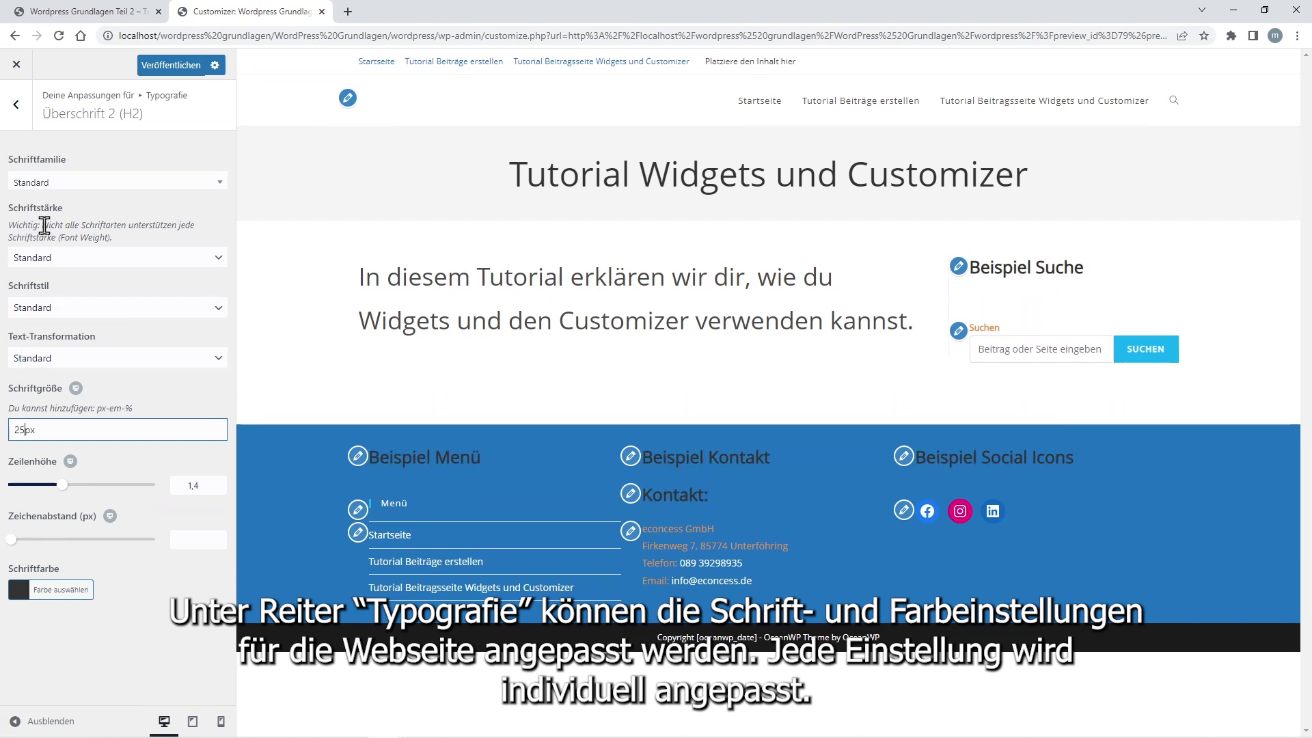
pyautogui.click(153, 67)
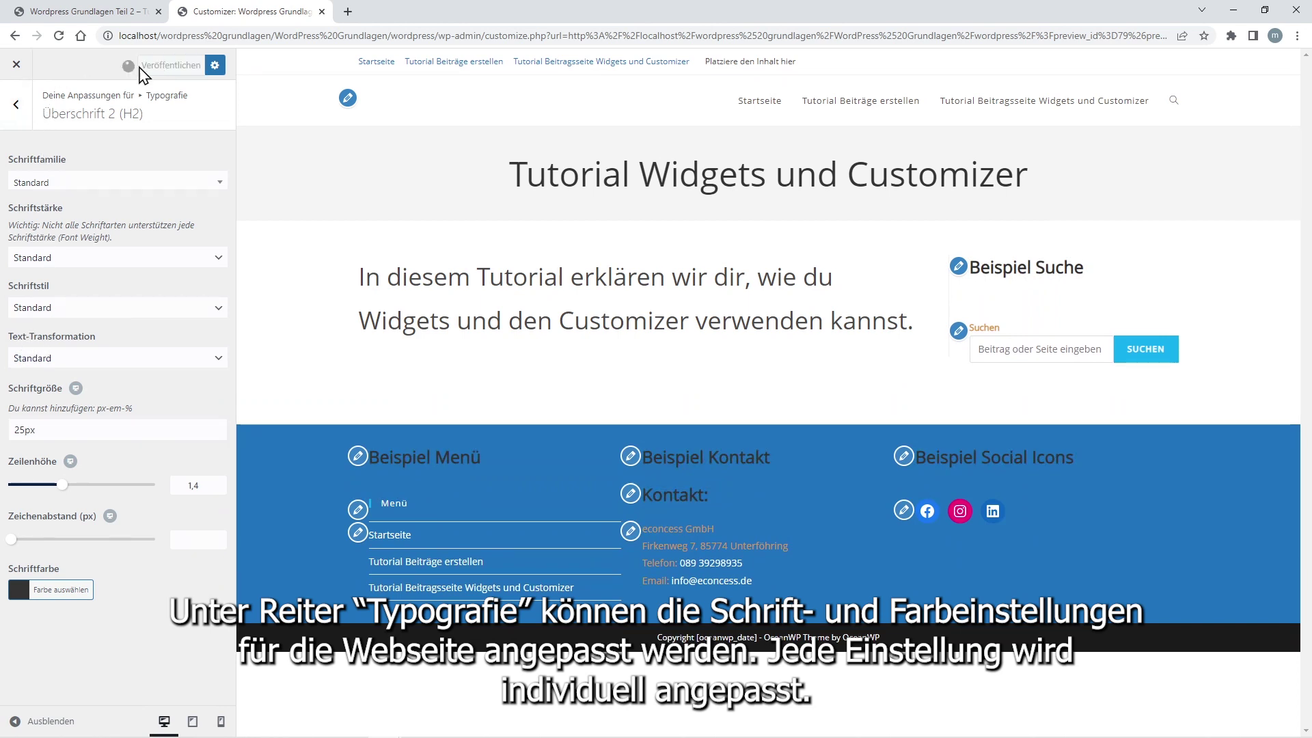
# Step: Examine the Logo typography settings and the remaining Typografie sections, and return to the Customizer's main overview
pyautogui.click(10, 109)
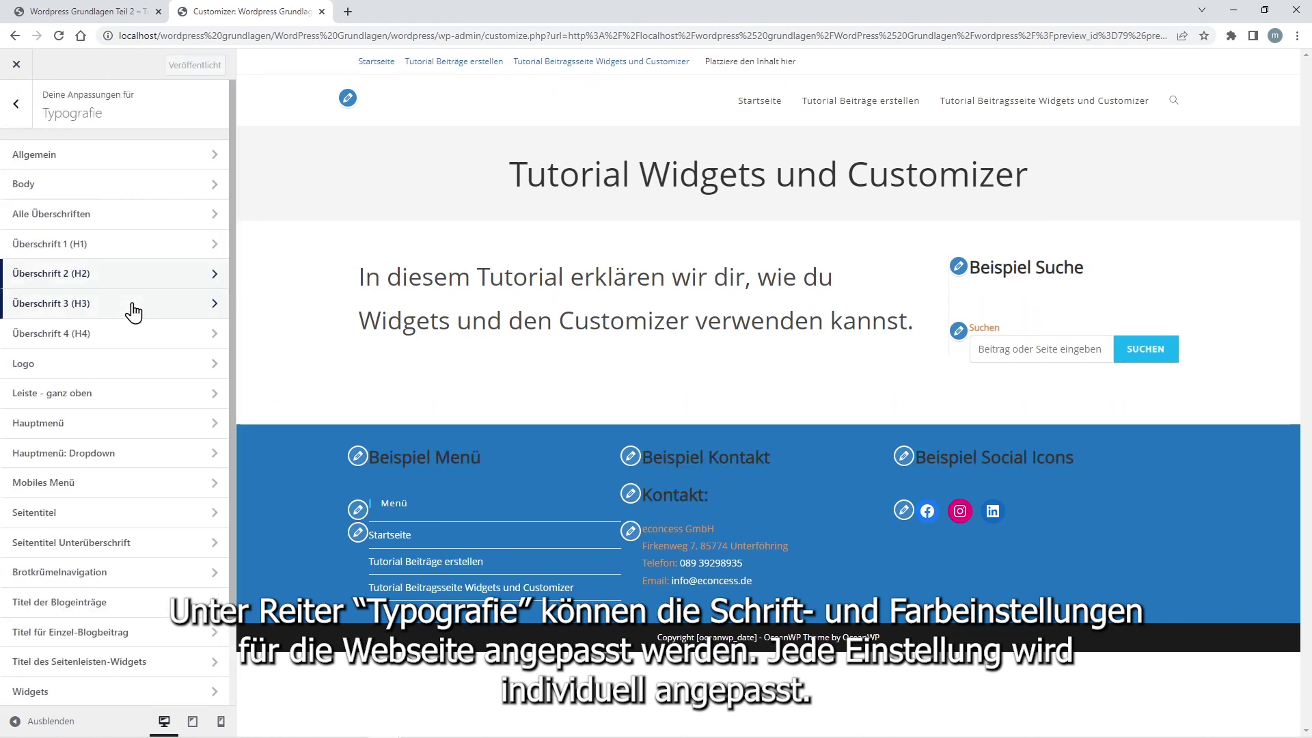
pyautogui.click(126, 369)
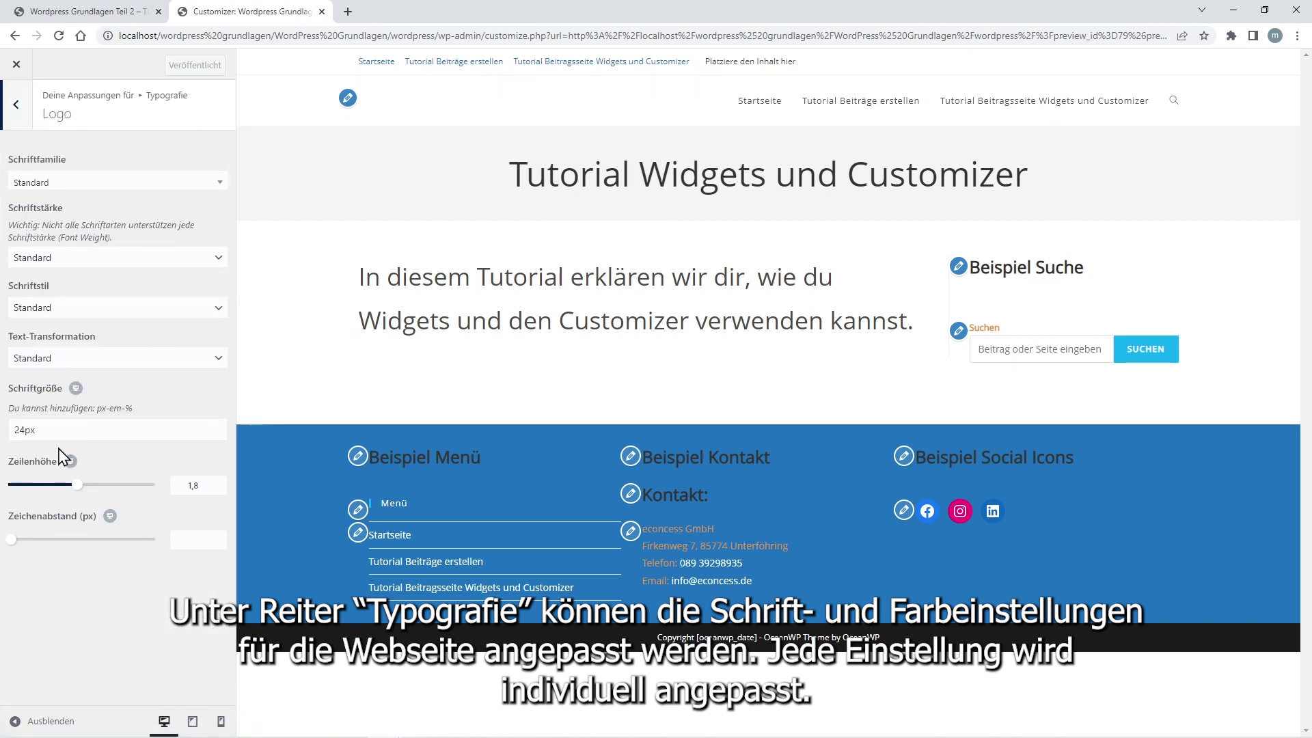
pyautogui.click(15, 111)
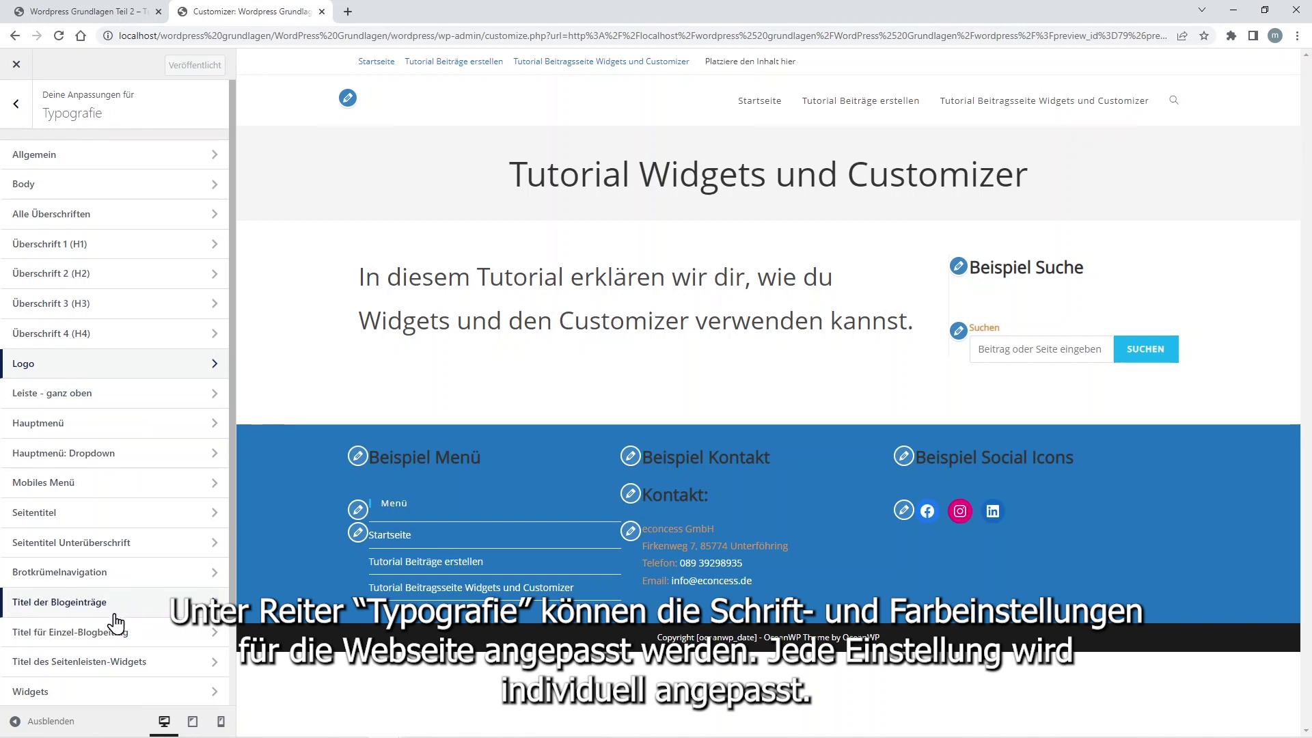
pyautogui.scroll(-2, 113, 618)
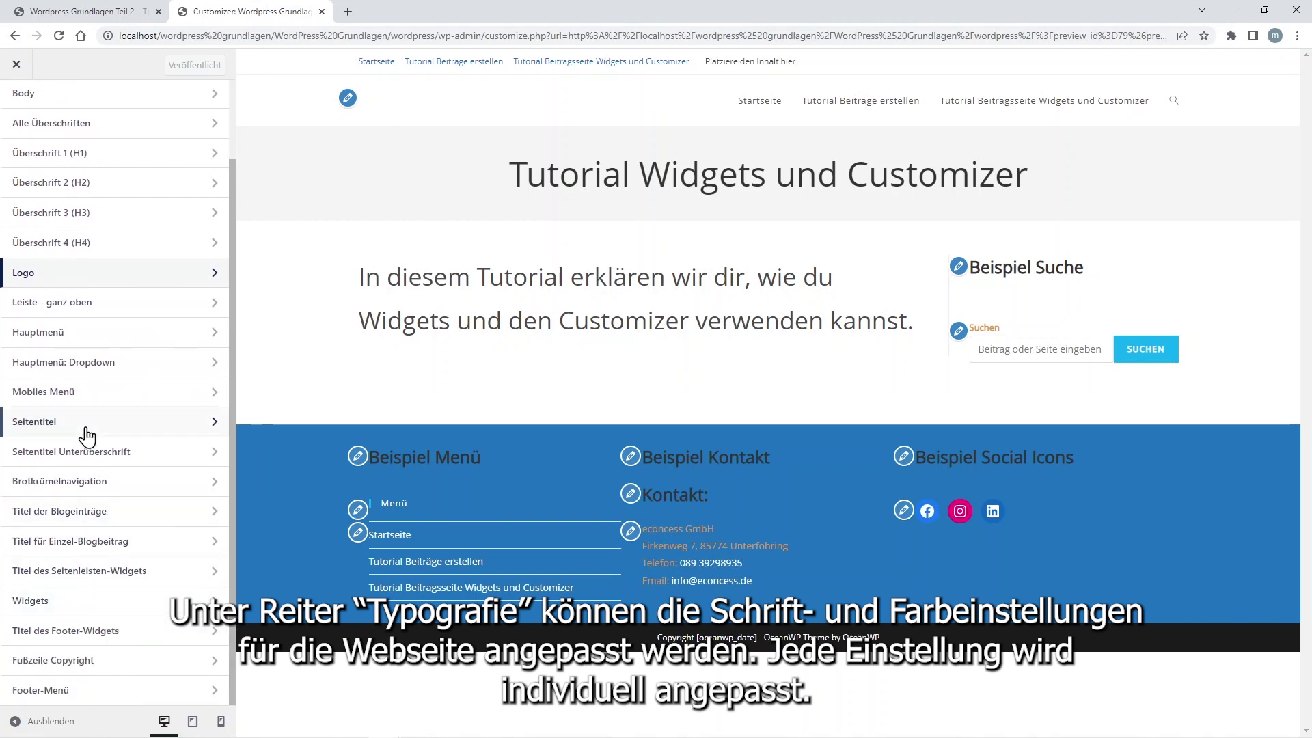
pyautogui.scroll(3, 72, 159)
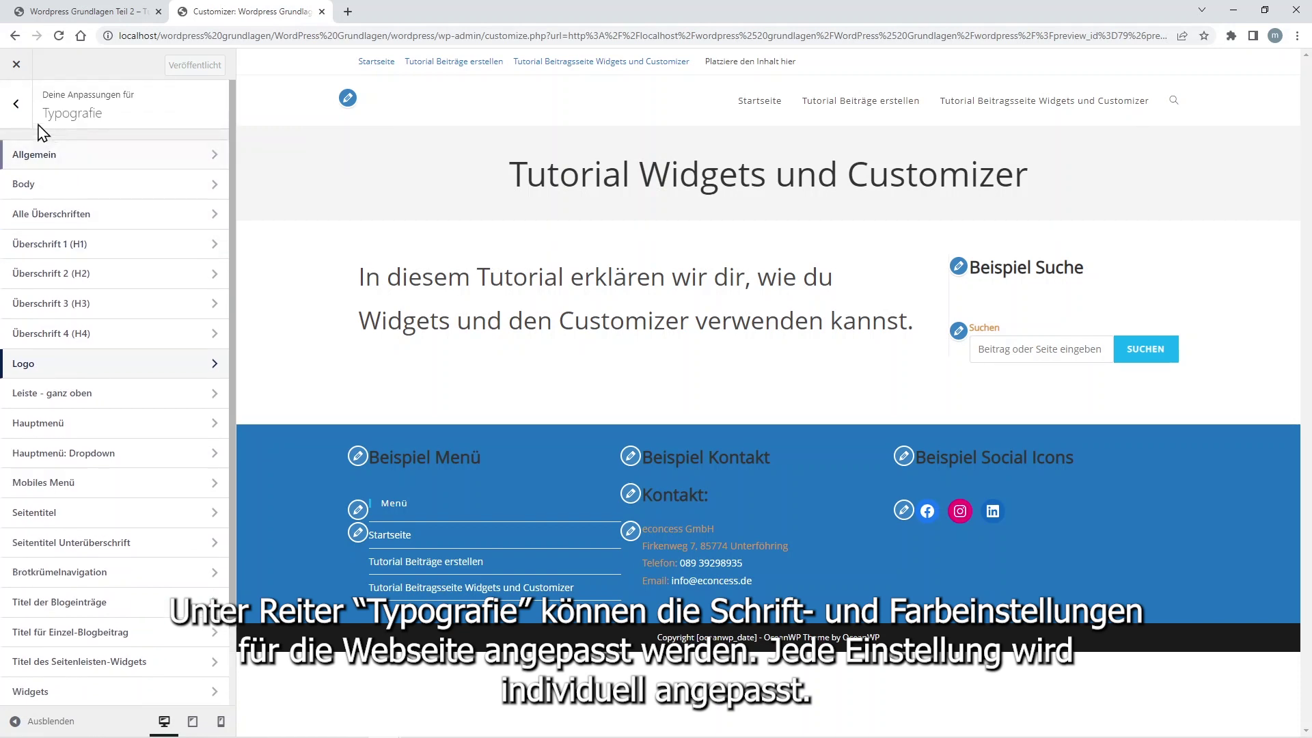
pyautogui.click(21, 113)
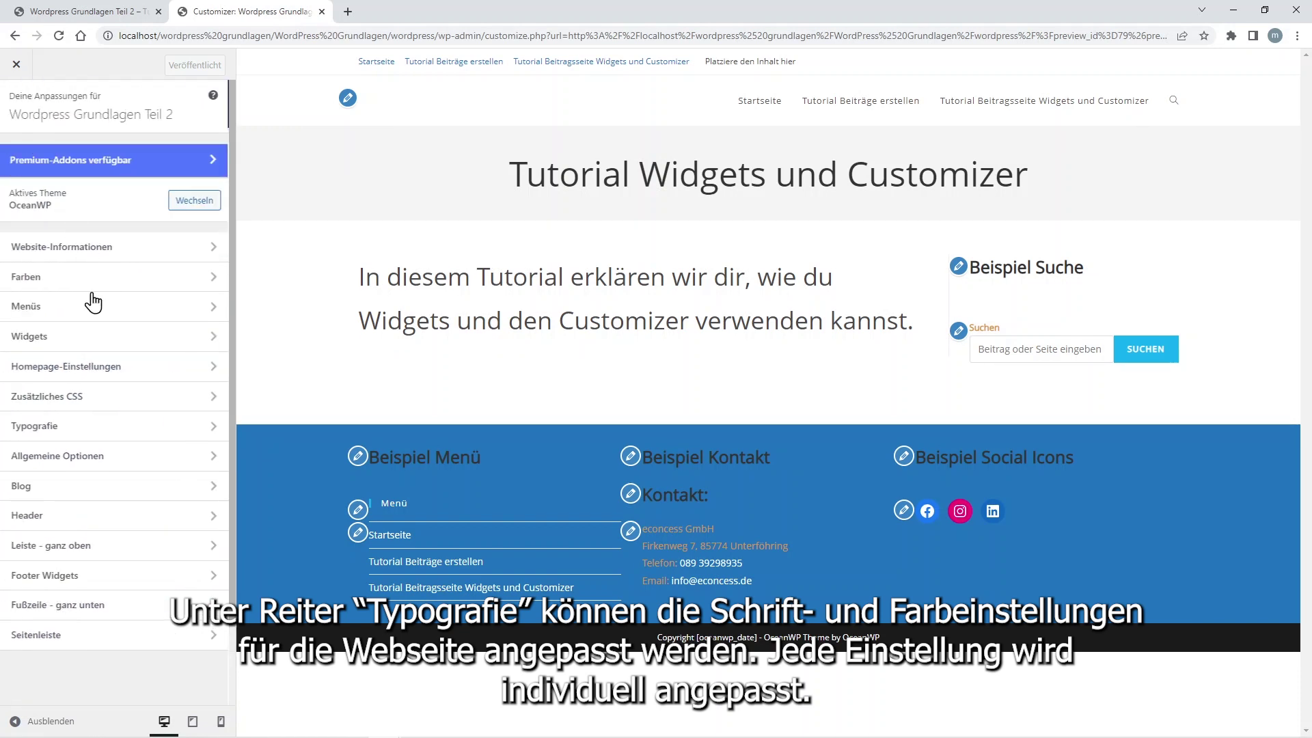
# Step: Examine the primary, background and link colour options in Allgemeiner Stil under Allgemeine Optionen
pyautogui.click(128, 457)
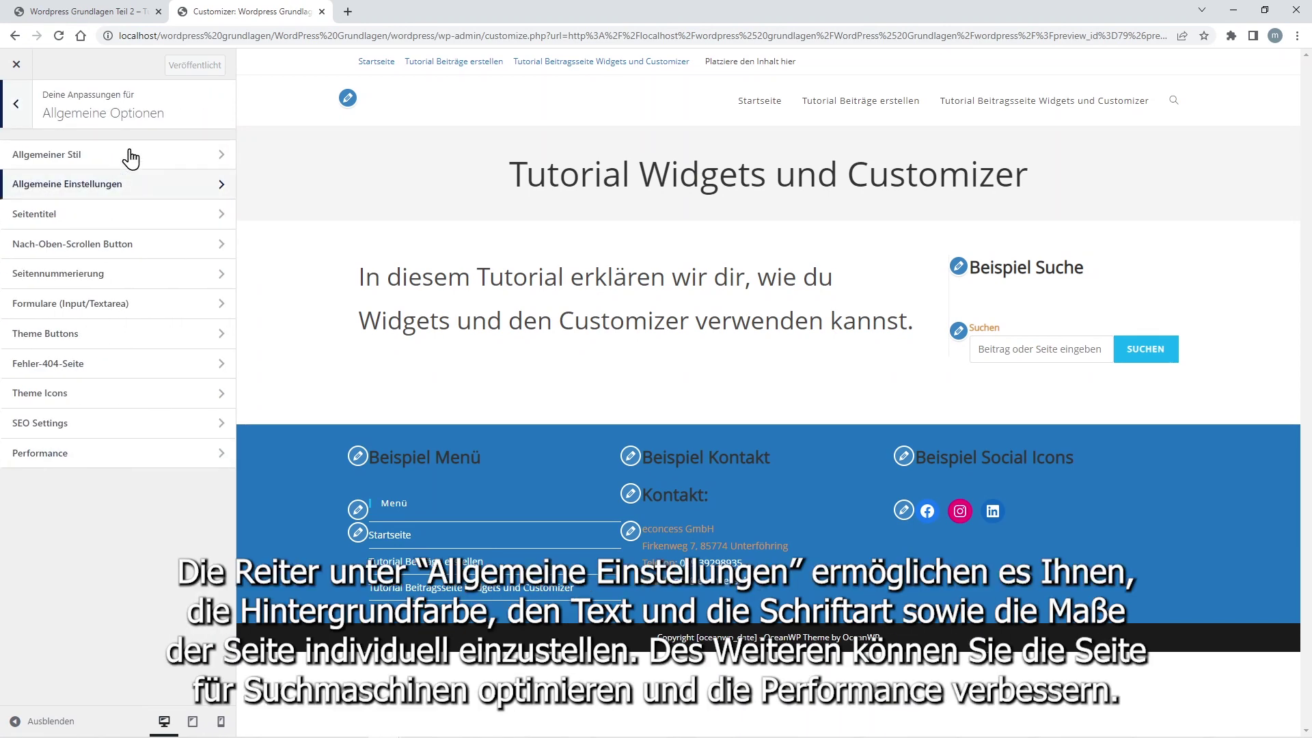
pyautogui.click(130, 156)
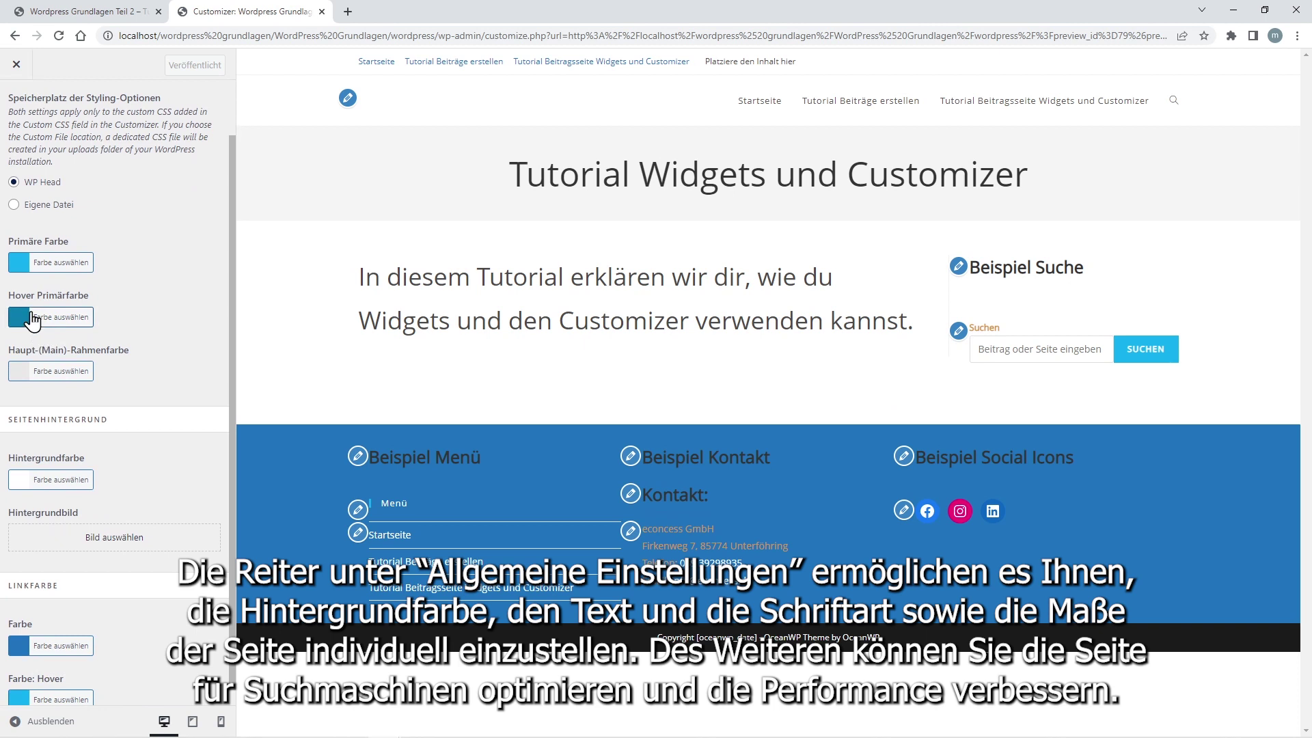
pyautogui.scroll(-1, 40, 328)
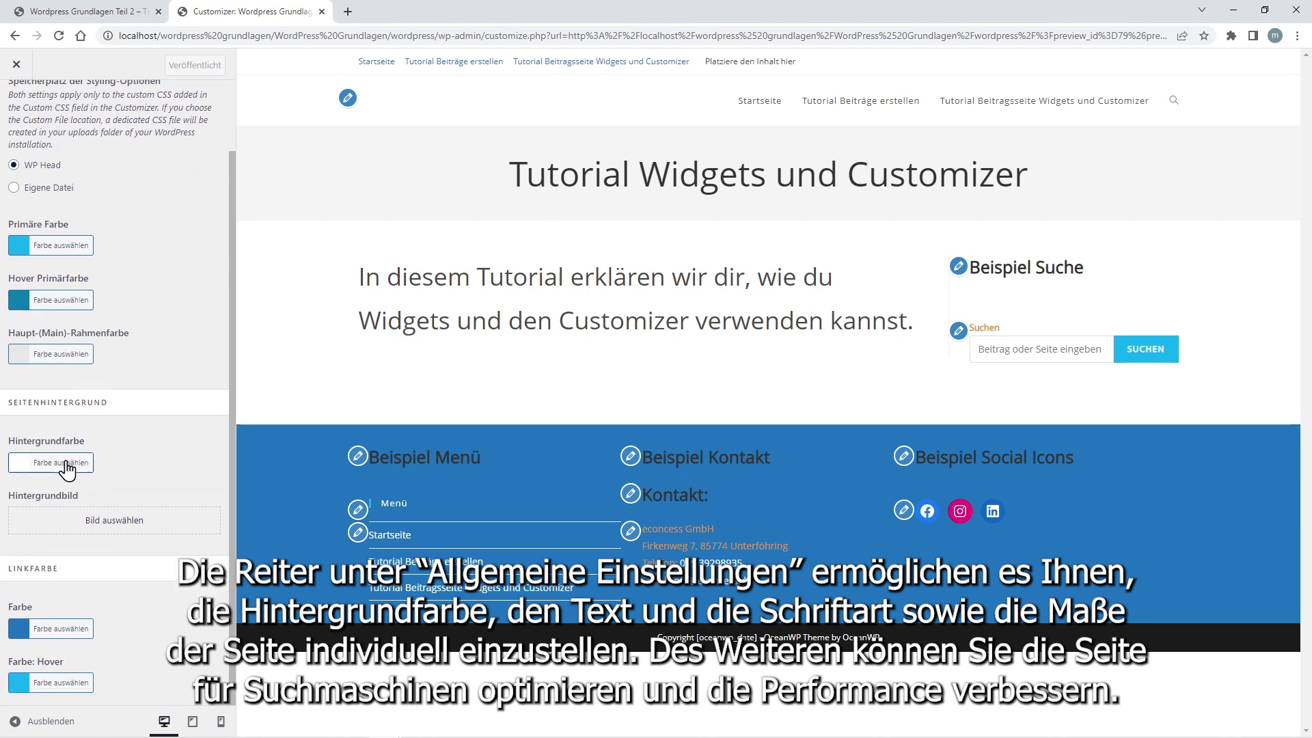
# Step: Try orange #dd9933 as the page's Hintergrundfarbe and set it back to white #ffffff
pyautogui.click(36, 465)
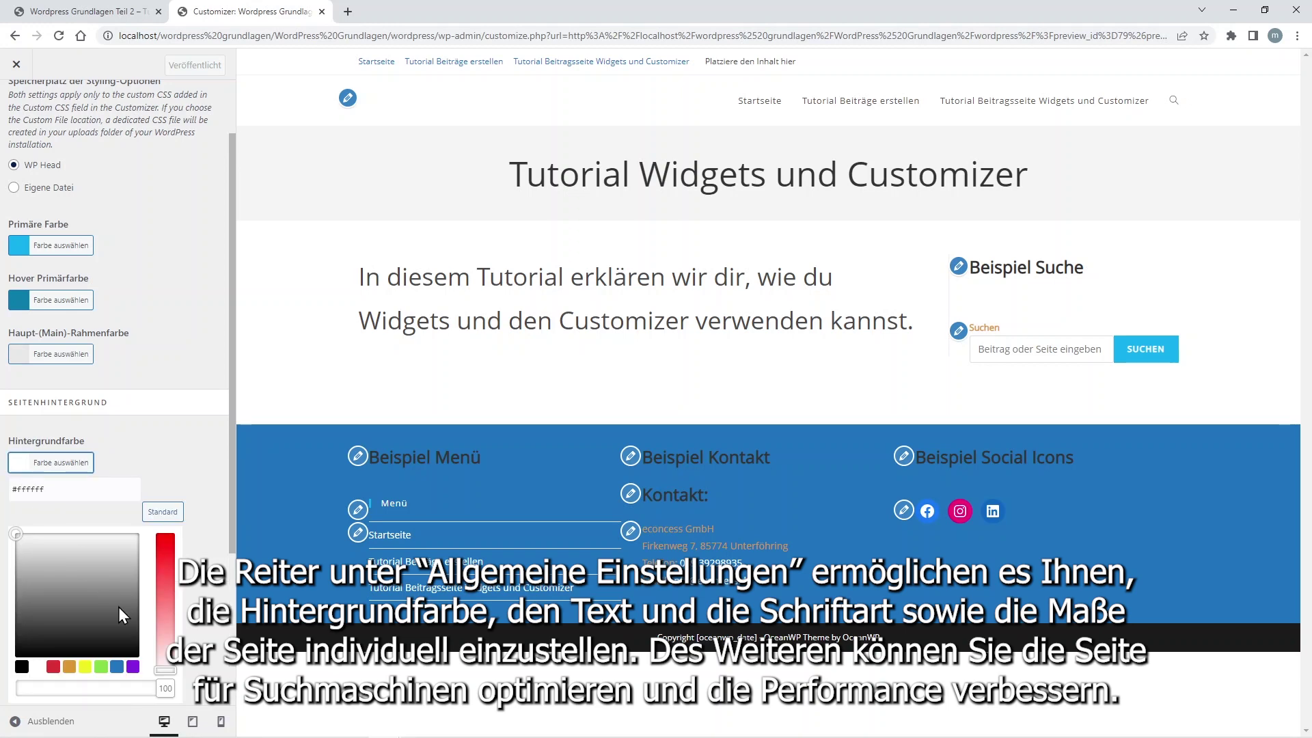
pyautogui.click(69, 668)
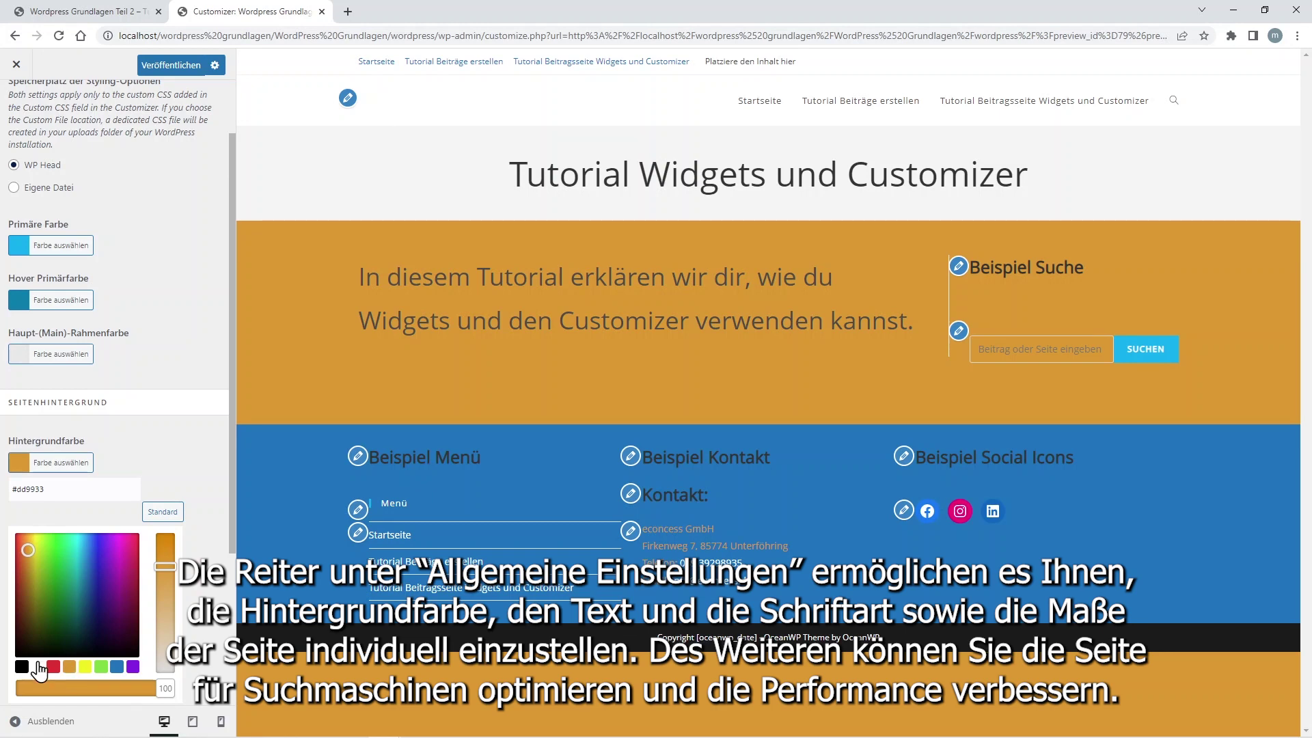
pyautogui.click(36, 667)
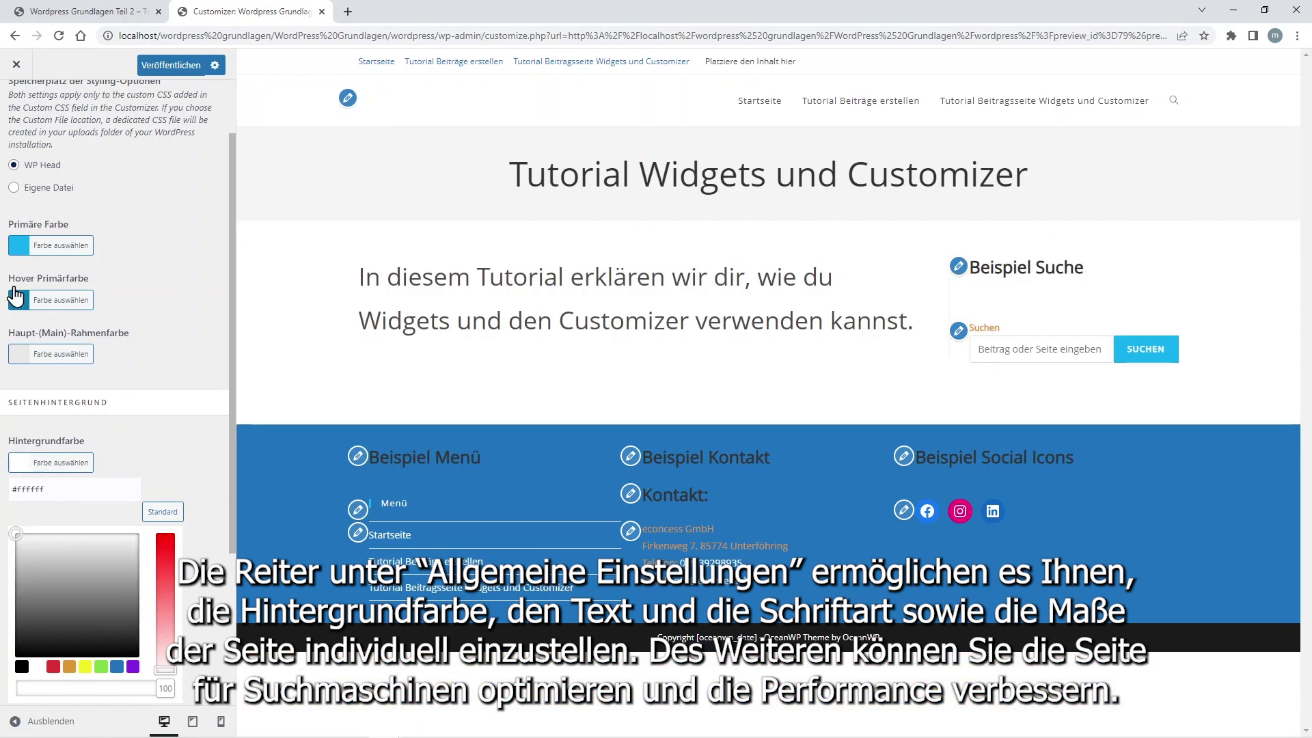
# Step: In Allgemeine Einstellungen, set Breite Hauptcontainer to 1899 px, Inhaltsbreite to 65 % and Breite der Seitenleiste to 28 %
pyautogui.scroll(1, 120, 263)
pyautogui.scroll(1, 119, 263)
pyautogui.click(16, 110)
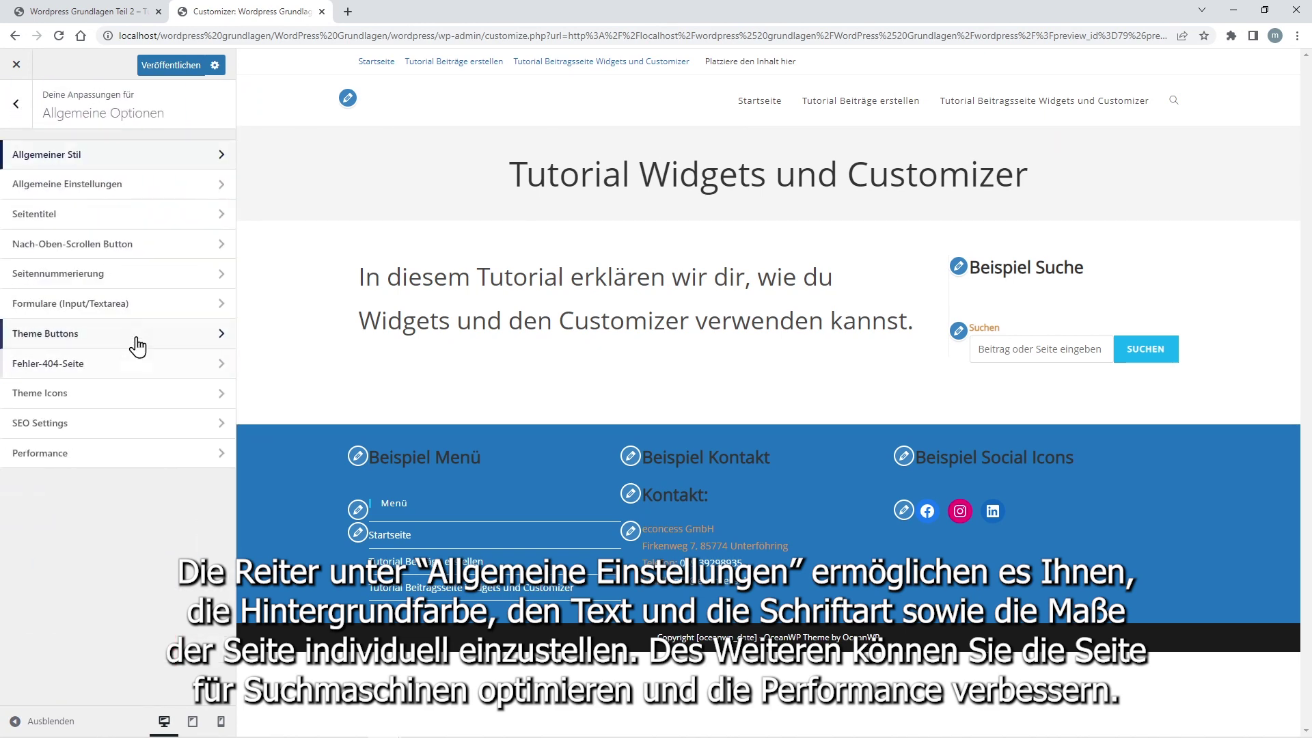
pyautogui.click(89, 186)
pyautogui.click(90, 190)
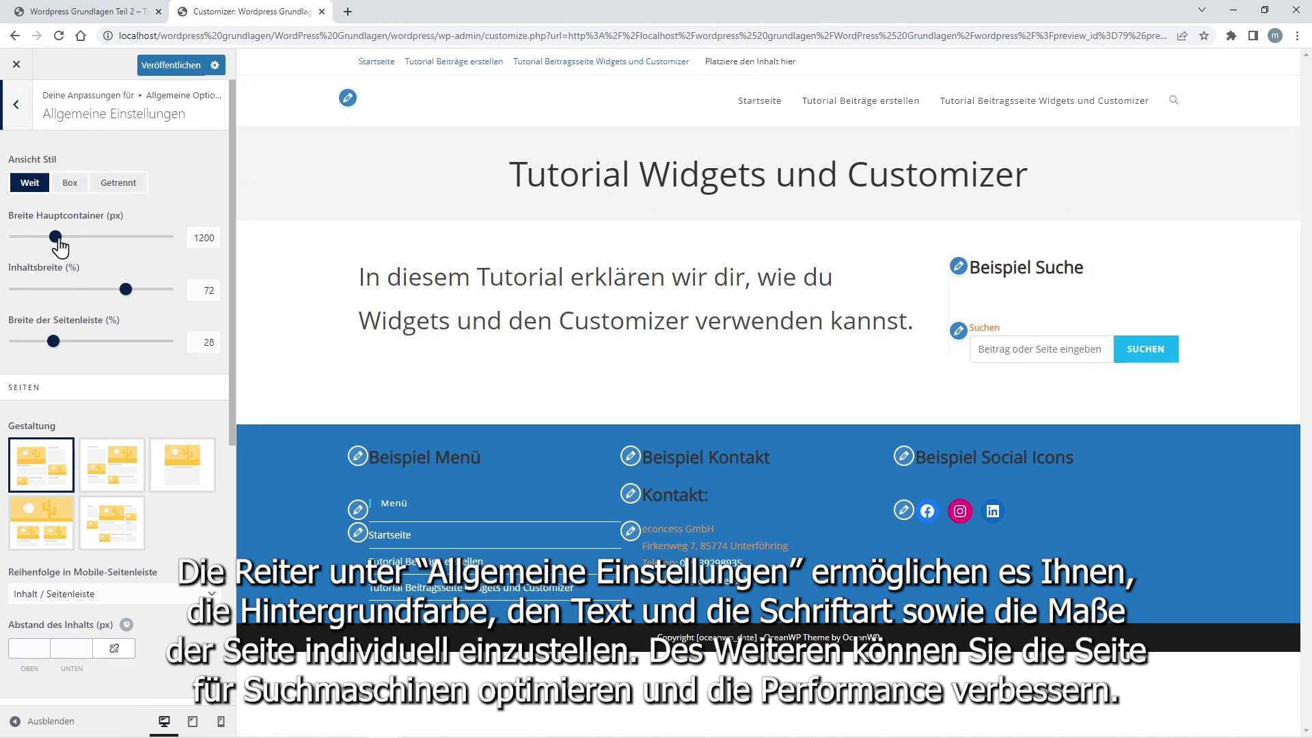
pyautogui.moveTo(59, 238); pyautogui.dragTo(89, 245)
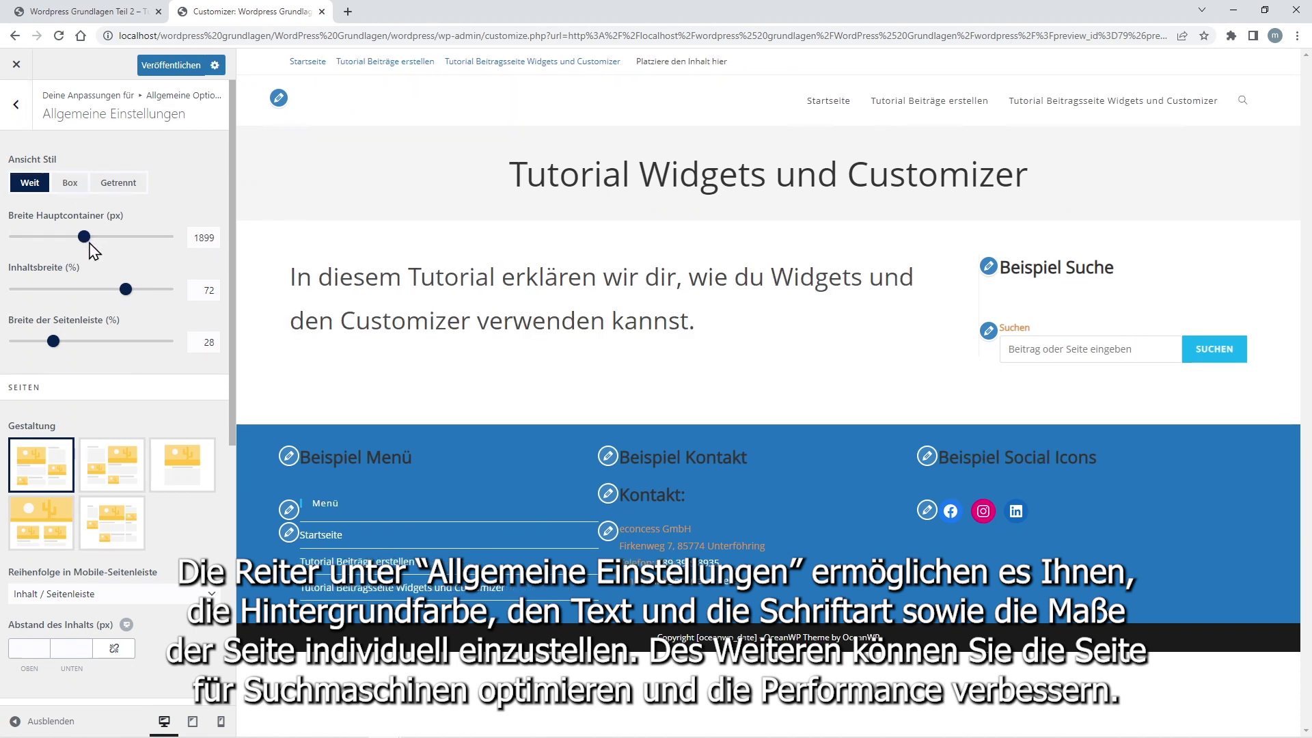
pyautogui.moveTo(126, 290); pyautogui.dragTo(116, 293)
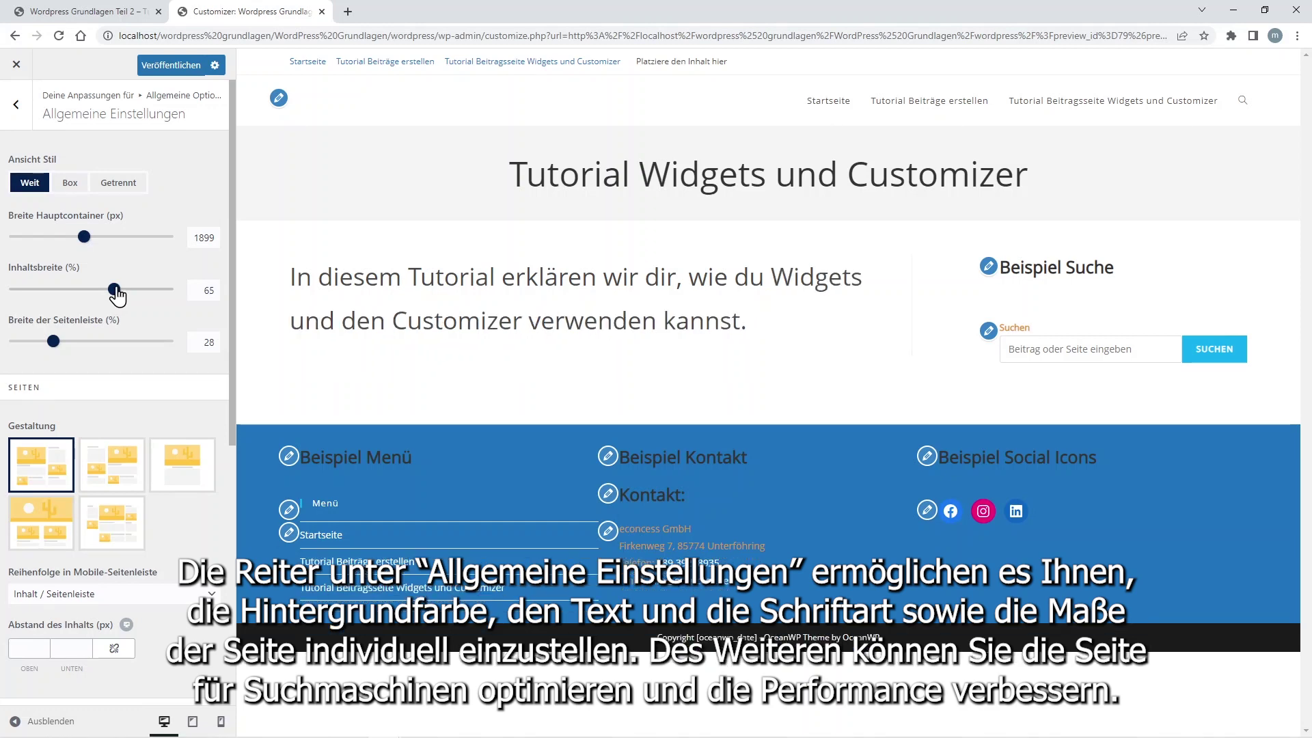
pyautogui.moveTo(53, 342); pyautogui.dragTo(59, 348)
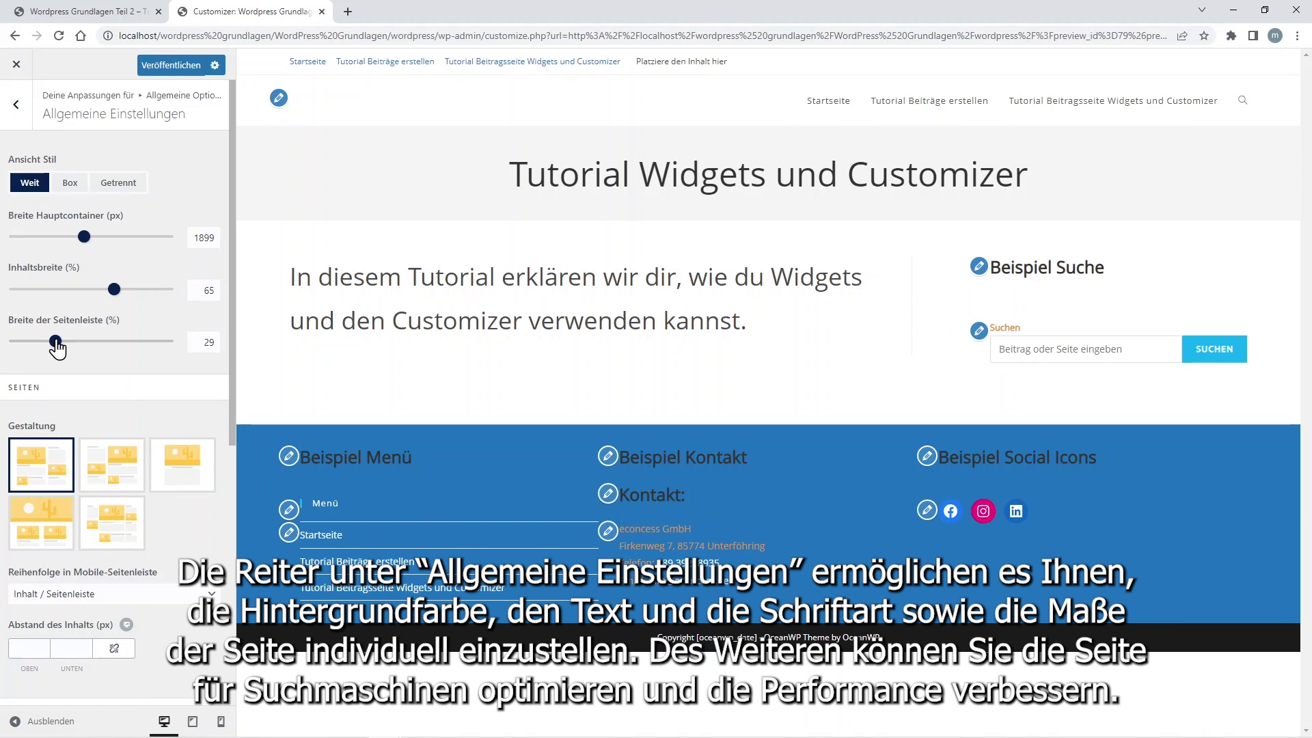
pyautogui.moveTo(58, 349); pyautogui.dragTo(60, 349)
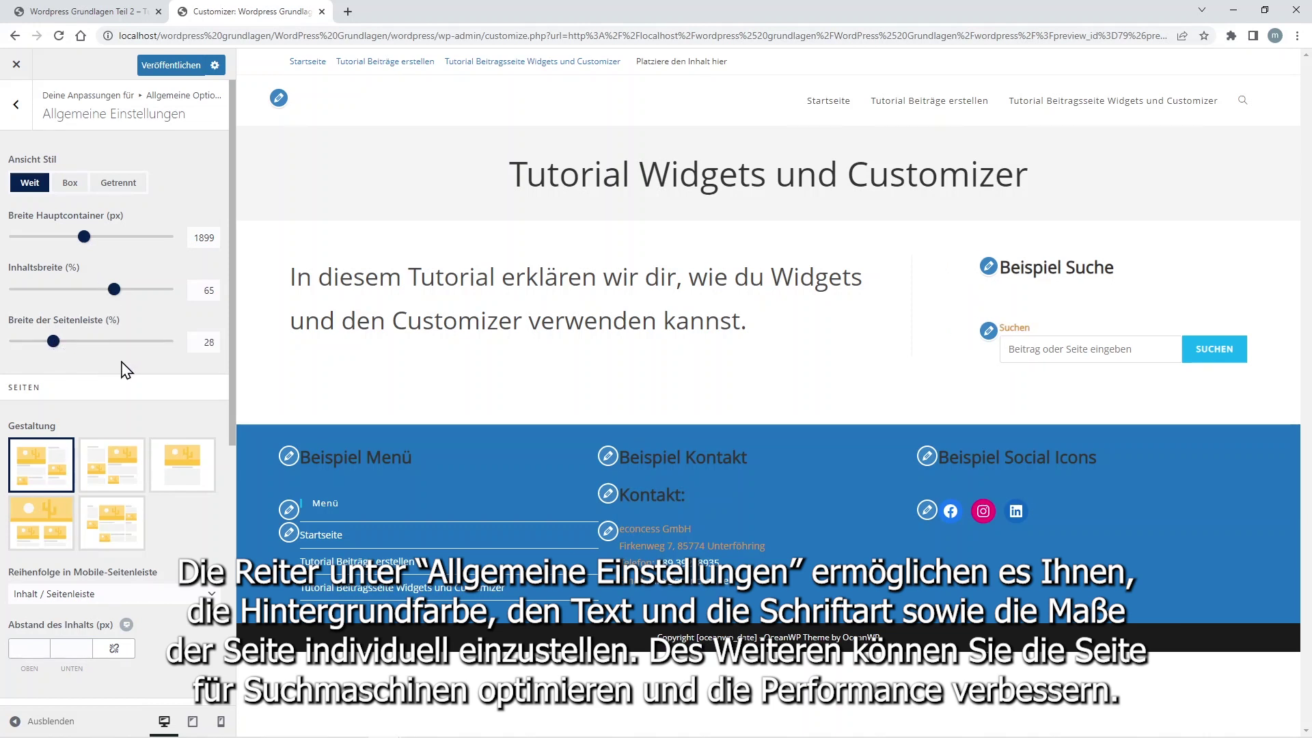
# Step: Try the left-sidebar Gestaltung for Seiten and switch back to the right-sidebar layout
pyautogui.scroll(-1, 125, 387)
pyautogui.scroll(-1, 125, 383)
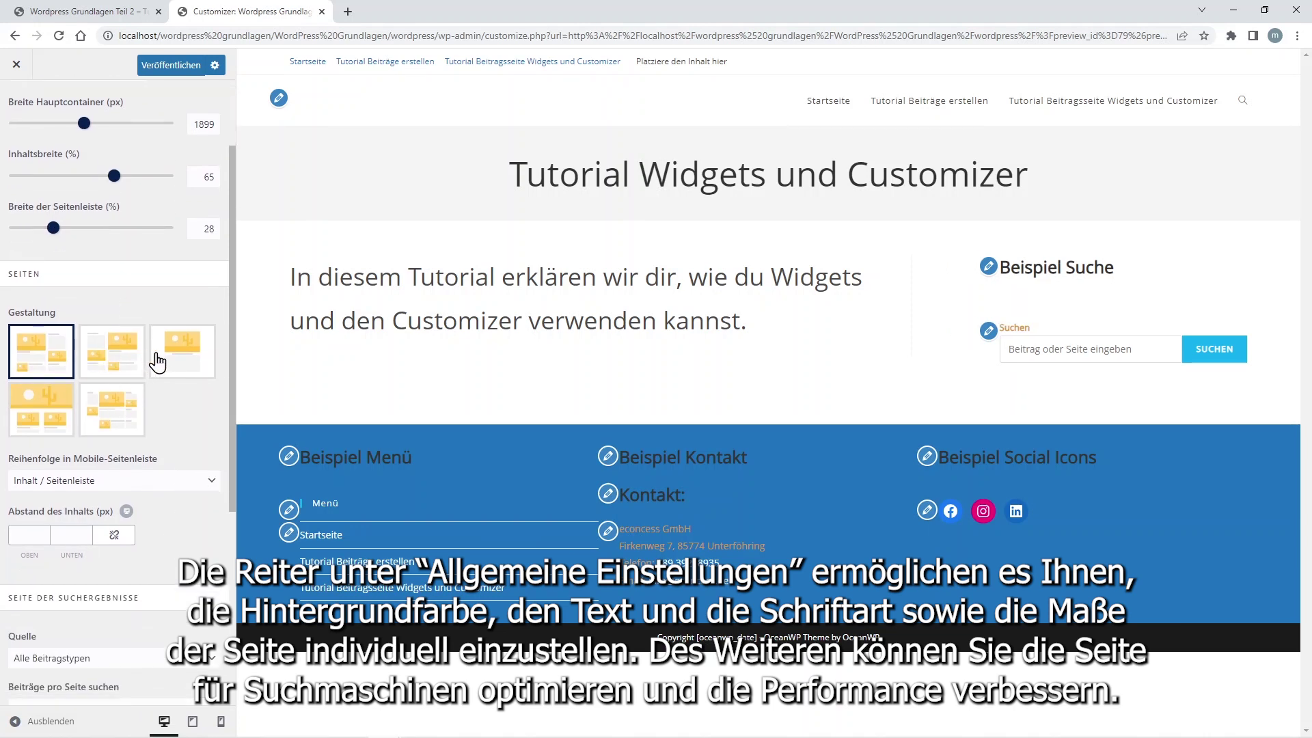
pyautogui.click(121, 358)
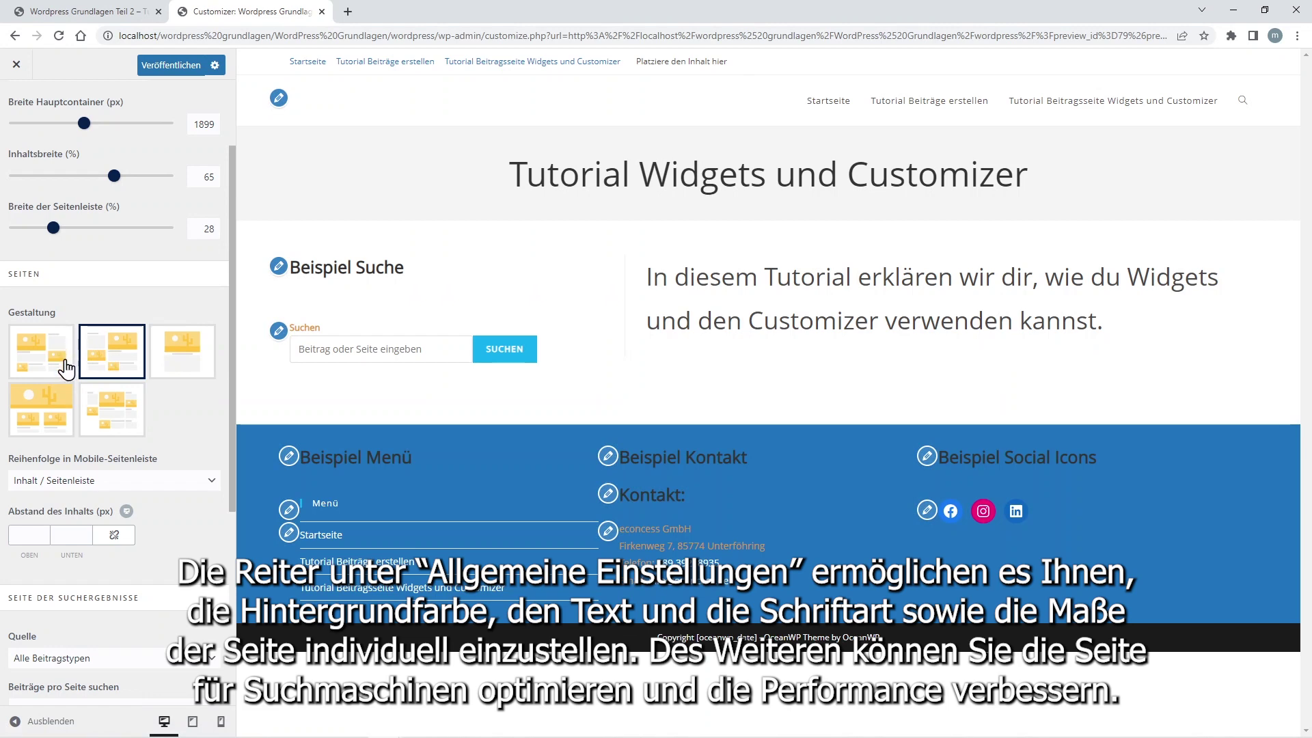
pyautogui.click(55, 360)
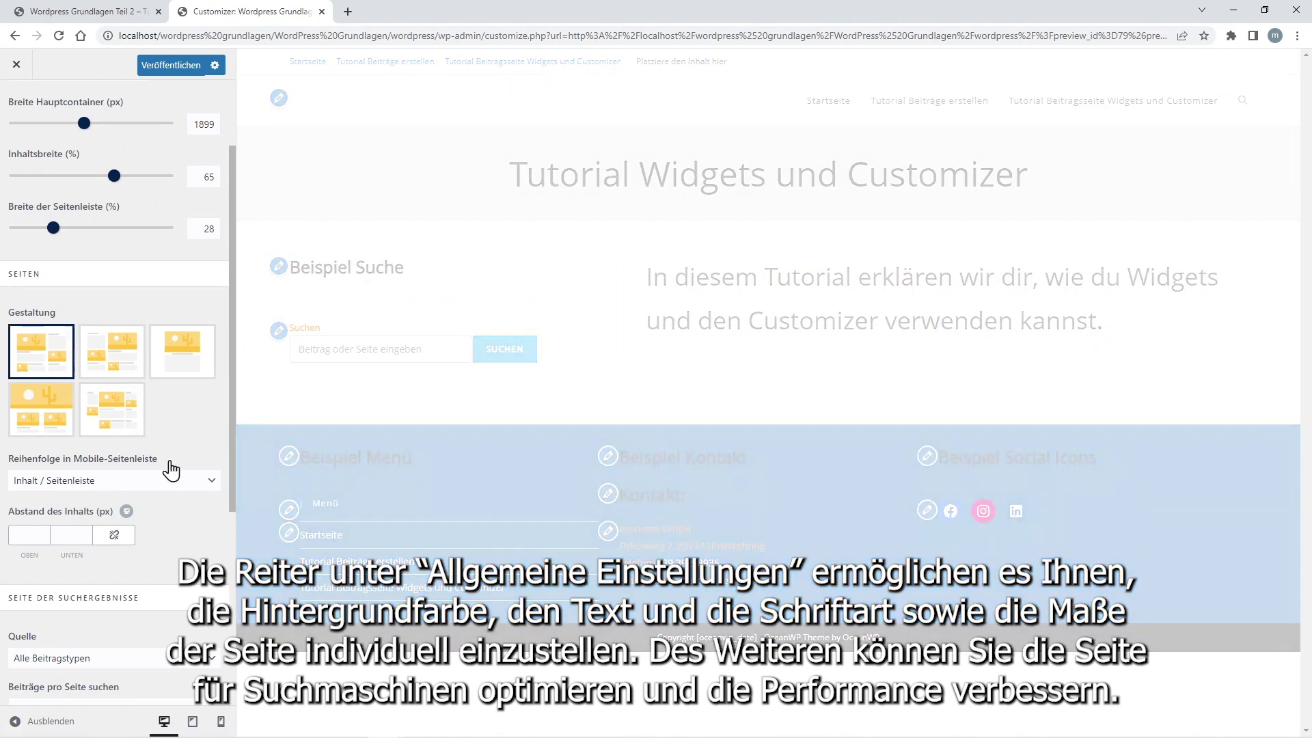
# Step: Examine the Seite der Suchergebnisse settings and return to the Allgemeine Optionen overview
pyautogui.scroll(-2, 176, 473)
pyautogui.scroll(-4, 176, 473)
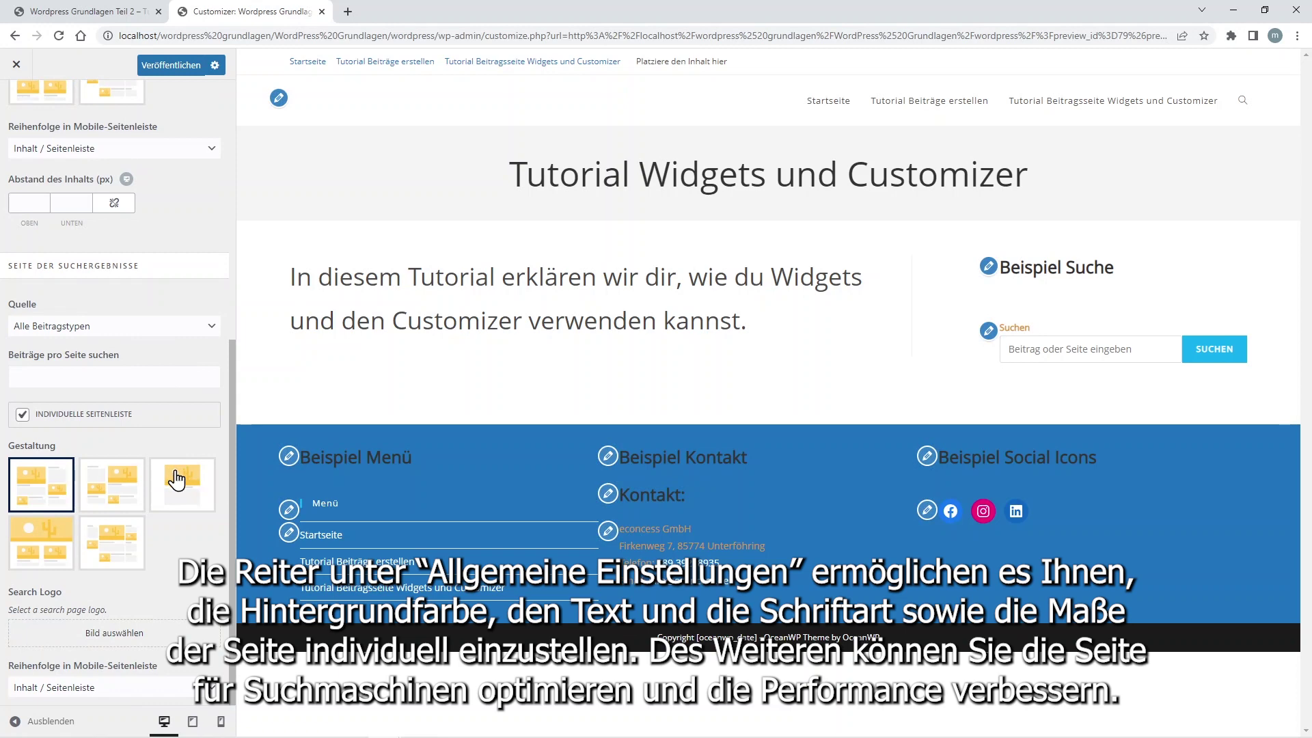
pyautogui.scroll(8, 176, 479)
pyautogui.click(16, 104)
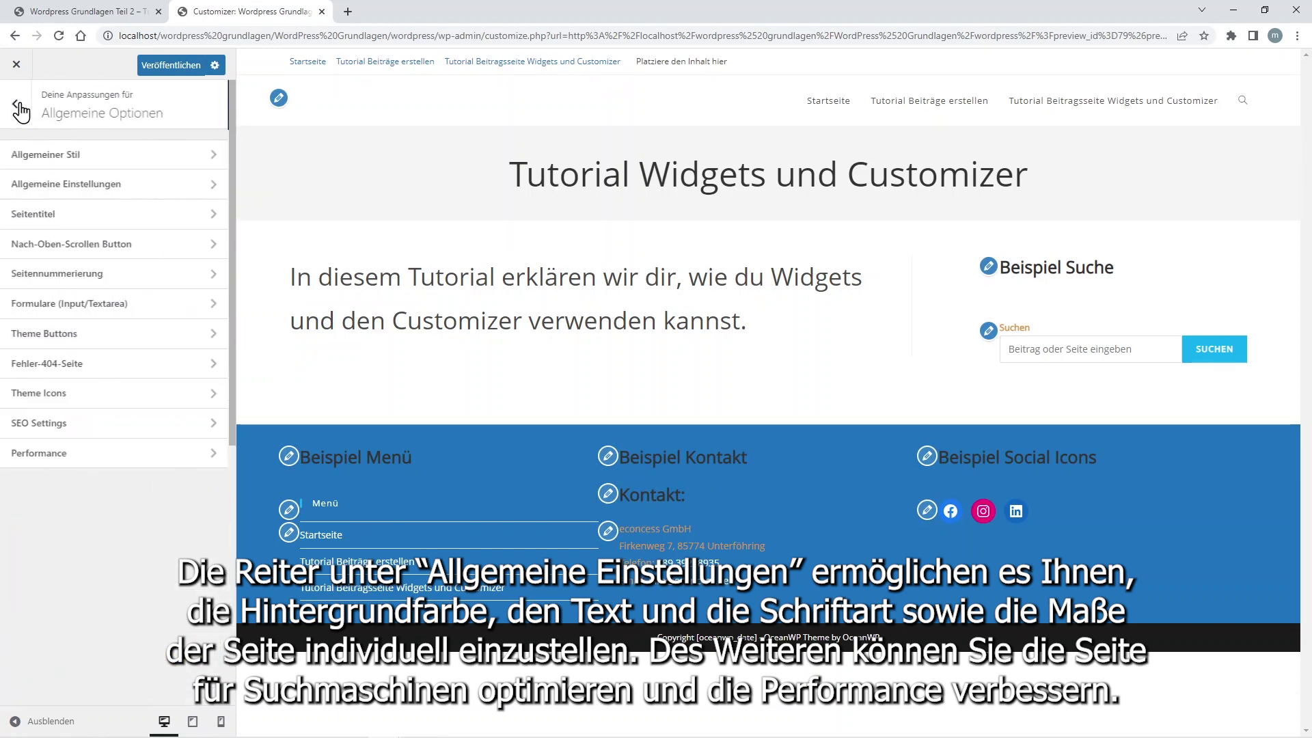
# Step: Examine the Seitentitel options, including heading tag, style, padding, colours and the Brotkrümelnavigation settings
pyautogui.click(114, 220)
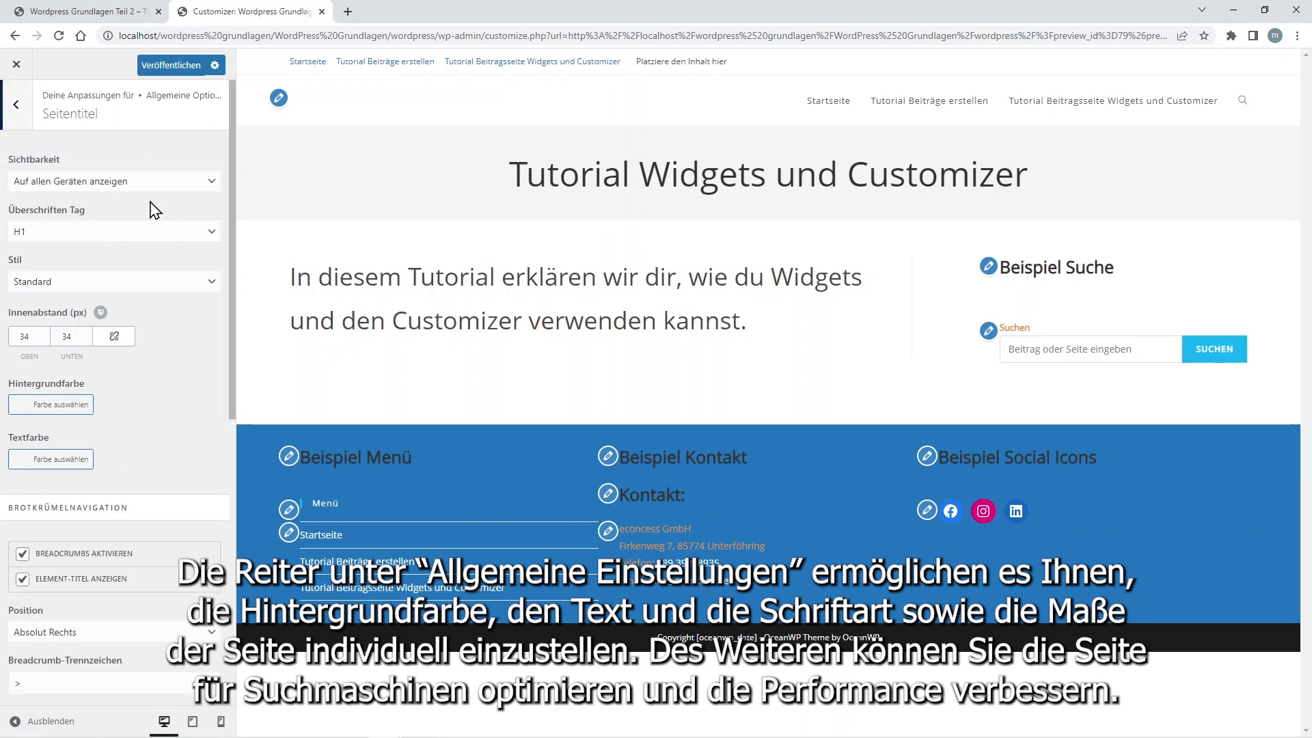
pyautogui.scroll(-5, 140, 410)
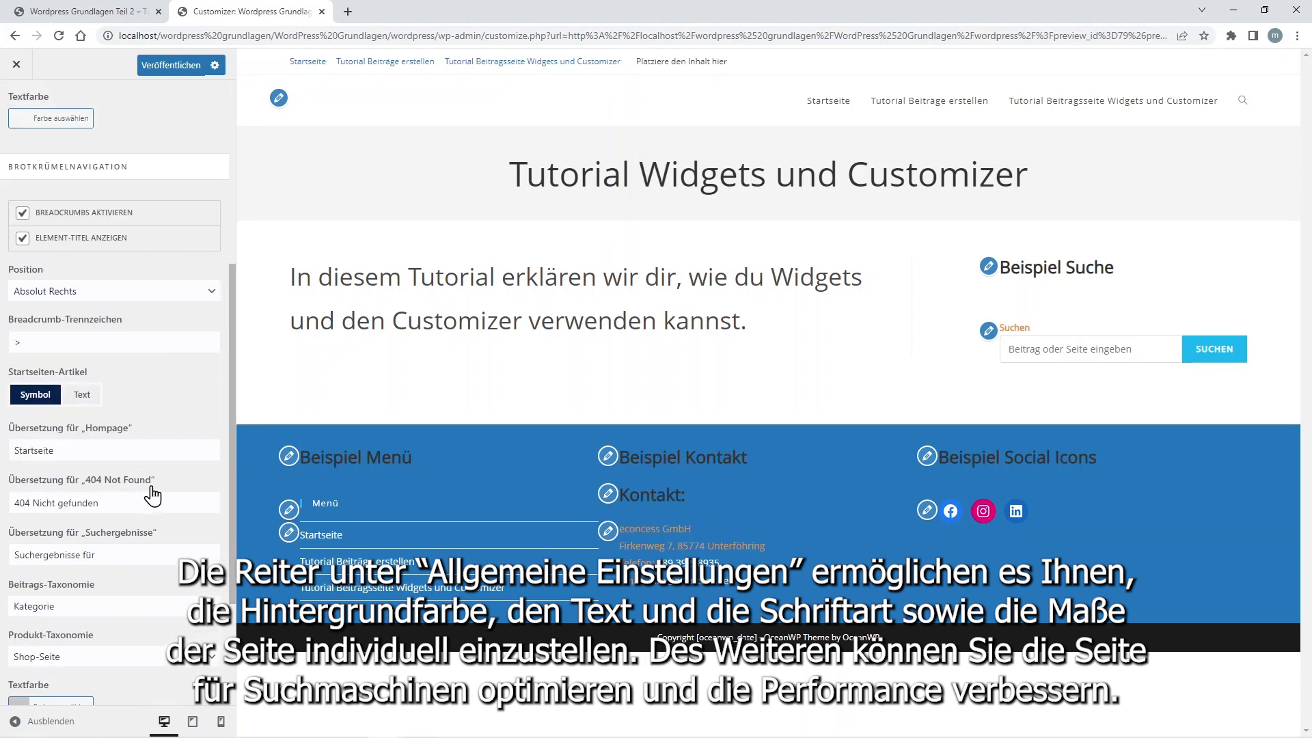
pyautogui.scroll(2, 149, 482)
pyautogui.scroll(3, 149, 482)
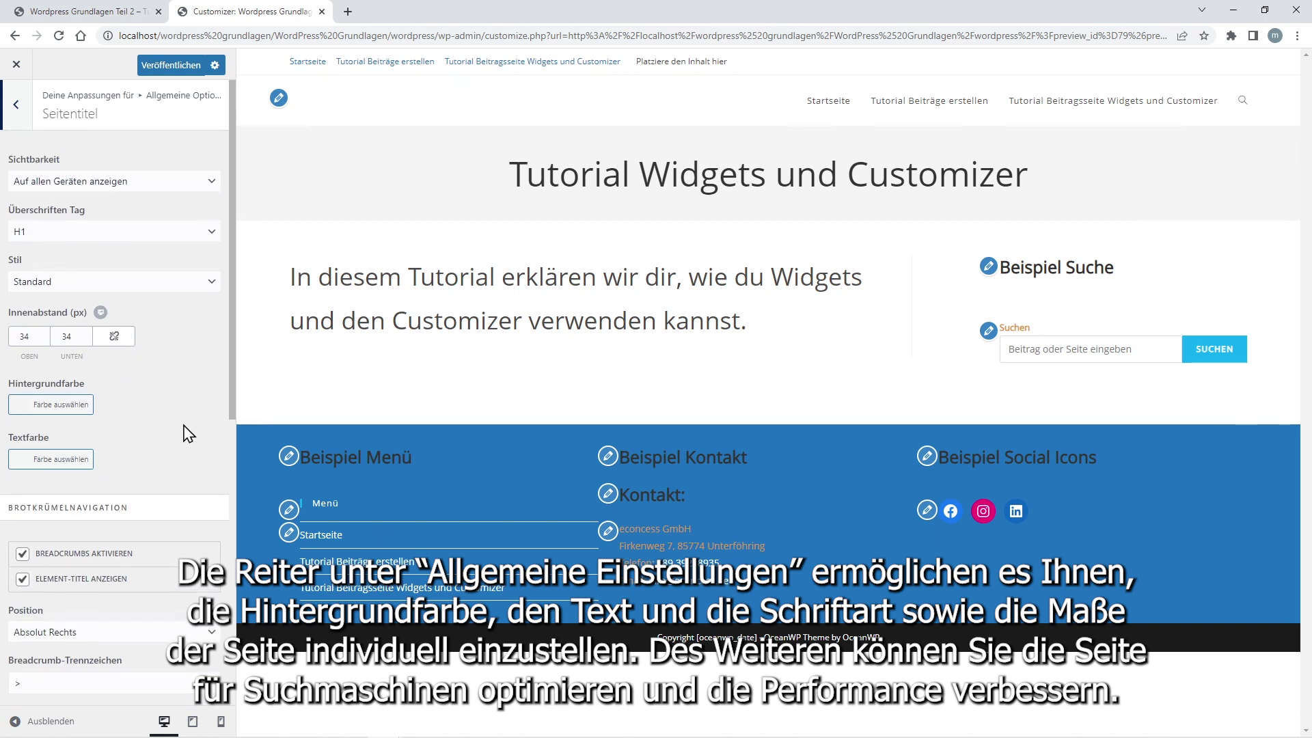
pyautogui.scroll(-5, 184, 435)
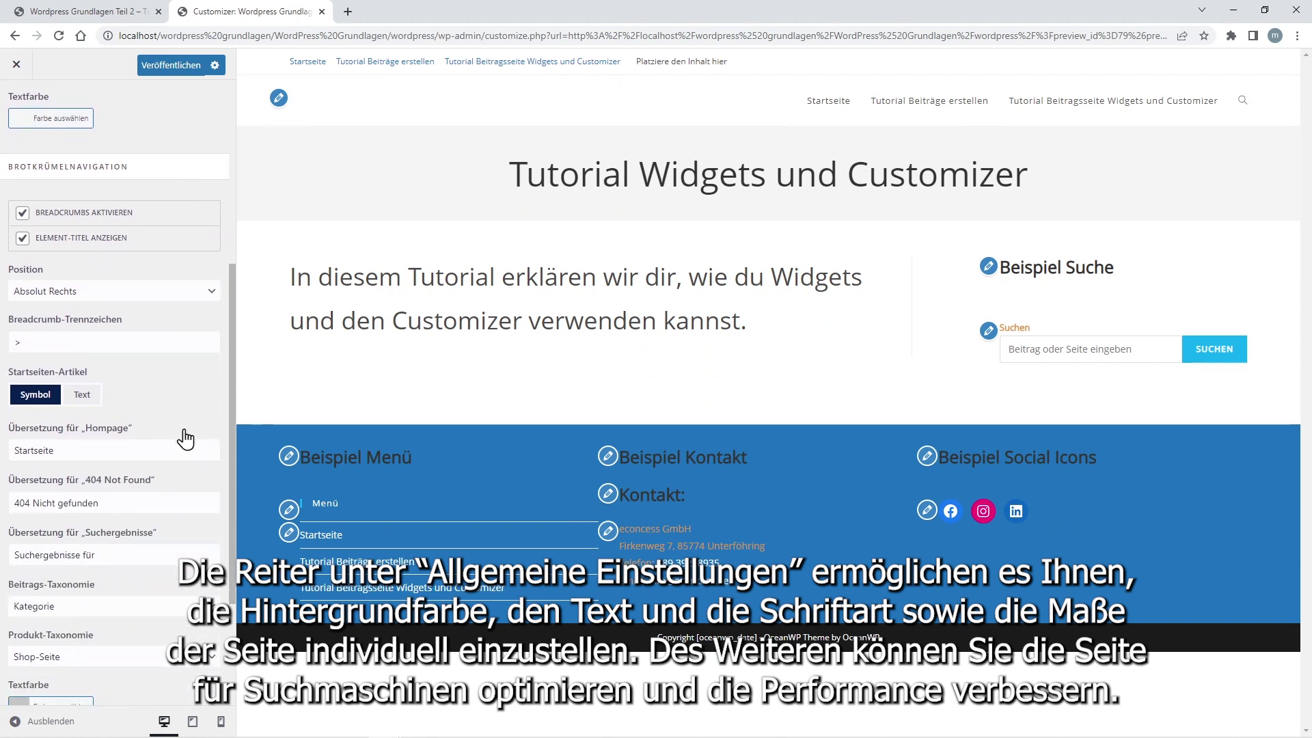
pyautogui.scroll(-2, 132, 485)
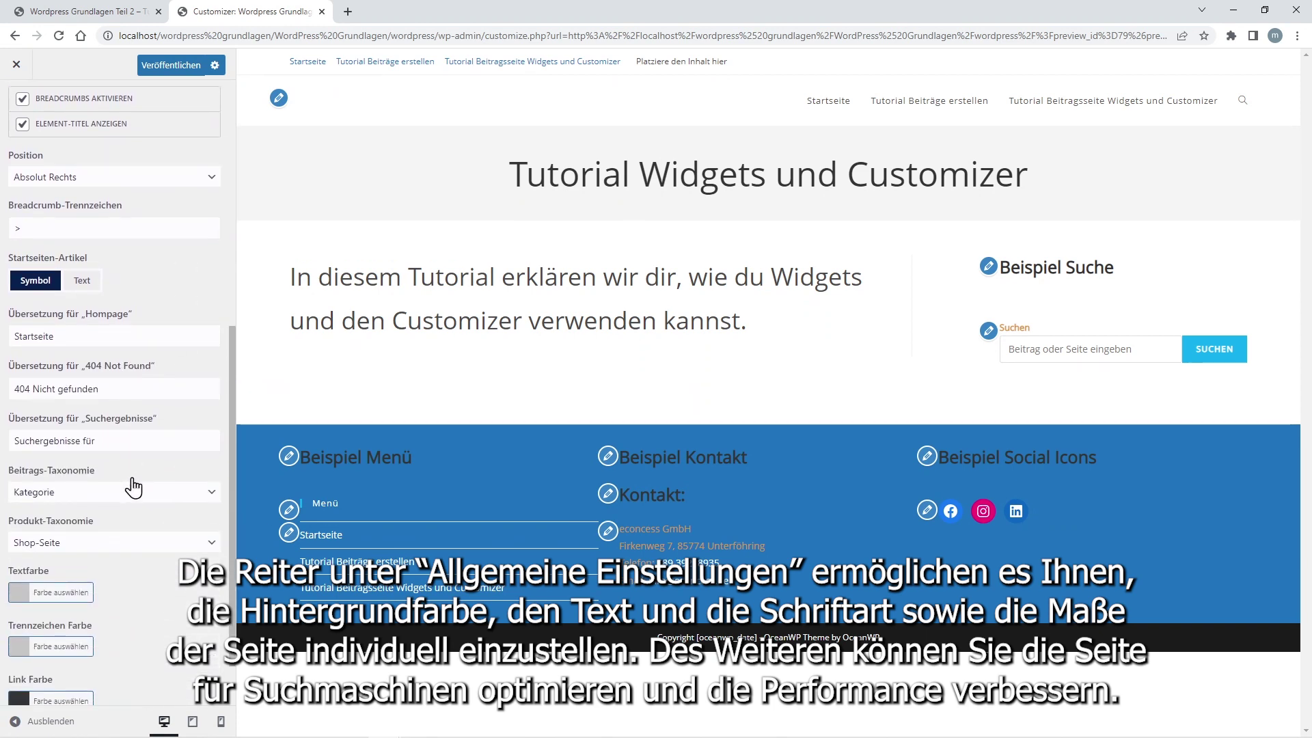
pyautogui.scroll(-1, 134, 488)
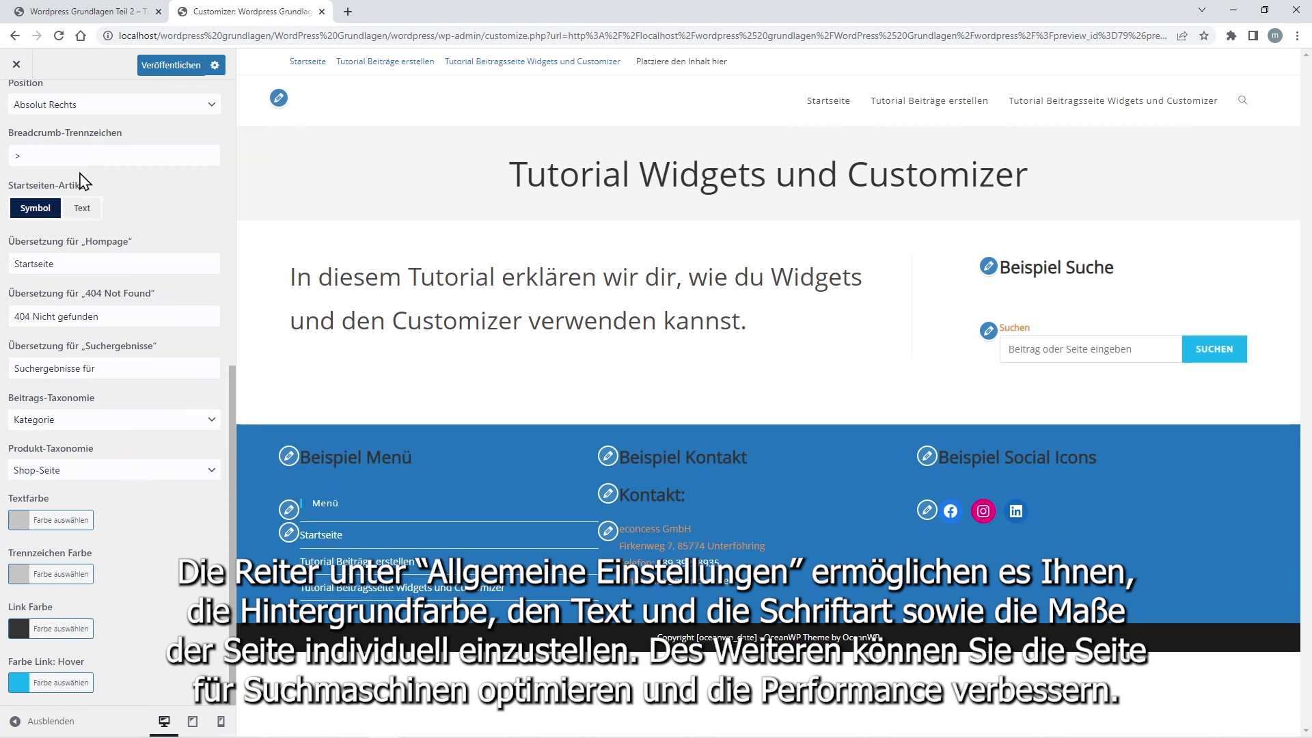
pyautogui.scroll(8, 37, 126)
pyautogui.click(16, 106)
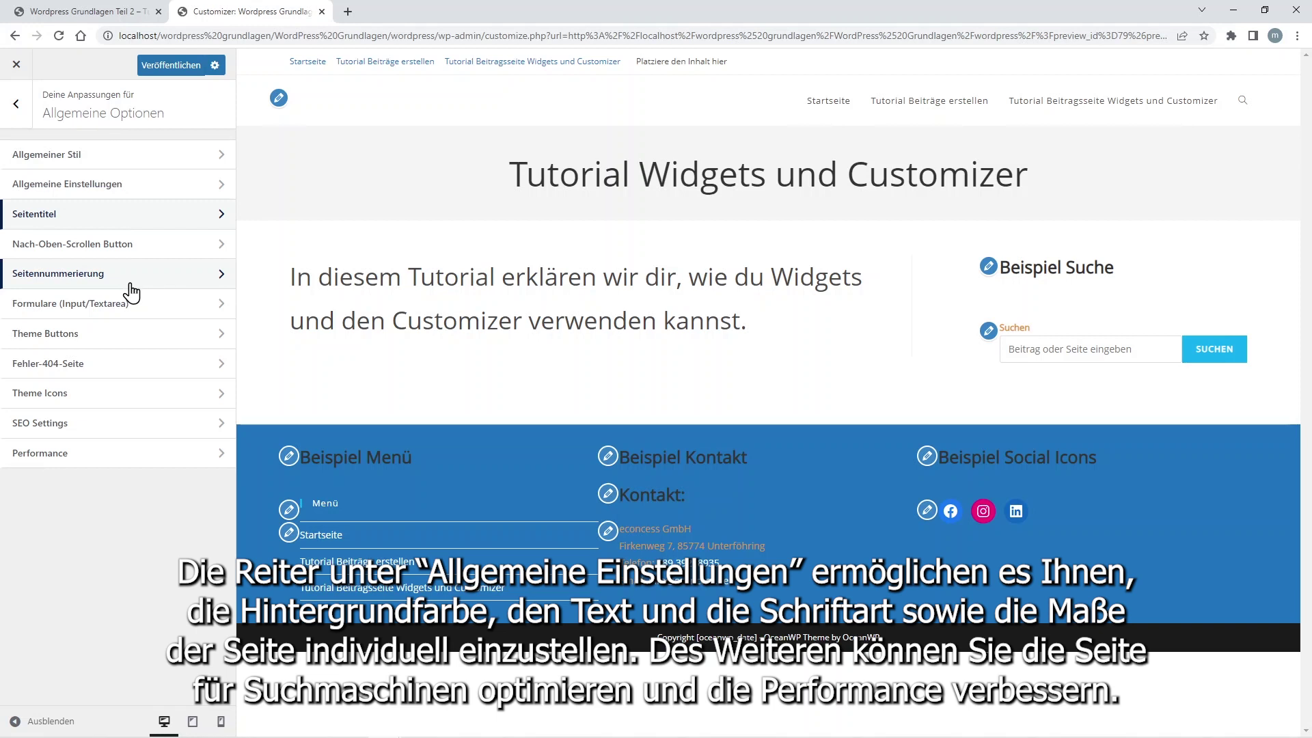
# Step: Set the Hintergrundfarbe of the Theme Buttons to blue #1e73be
pyautogui.click(130, 345)
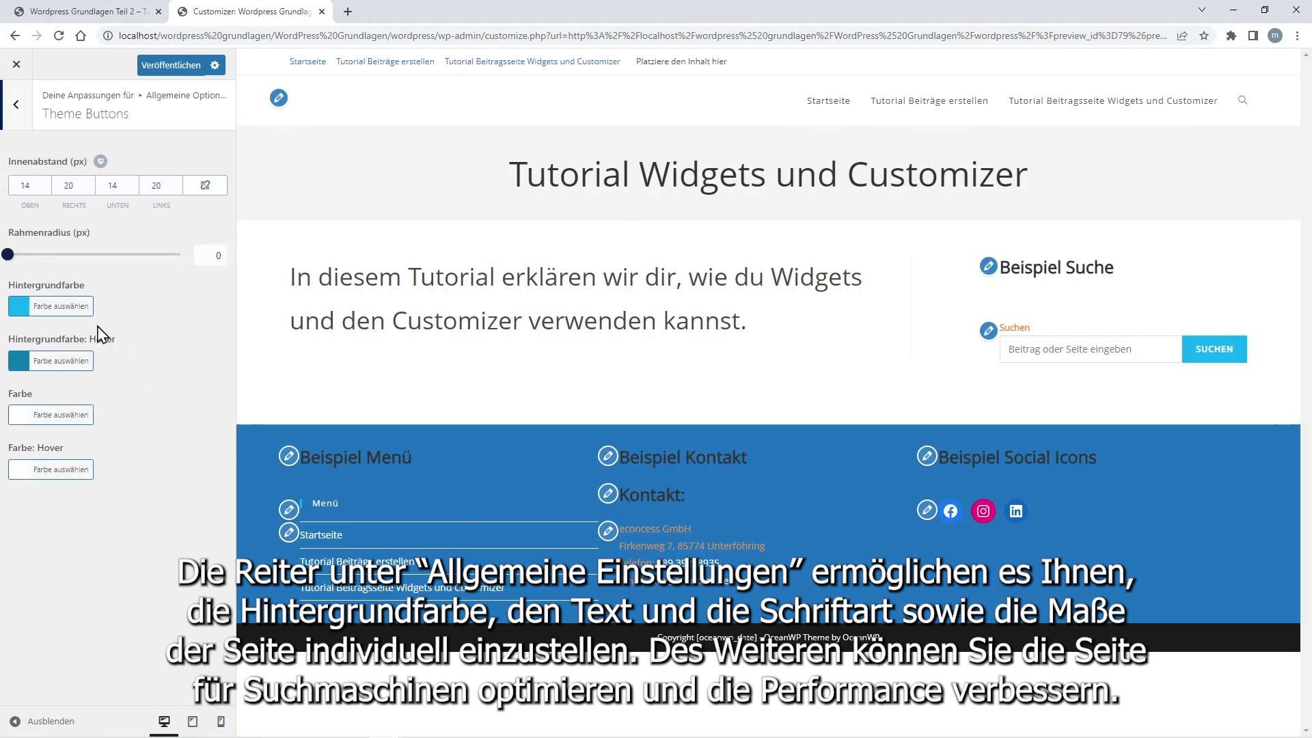
pyautogui.click(23, 308)
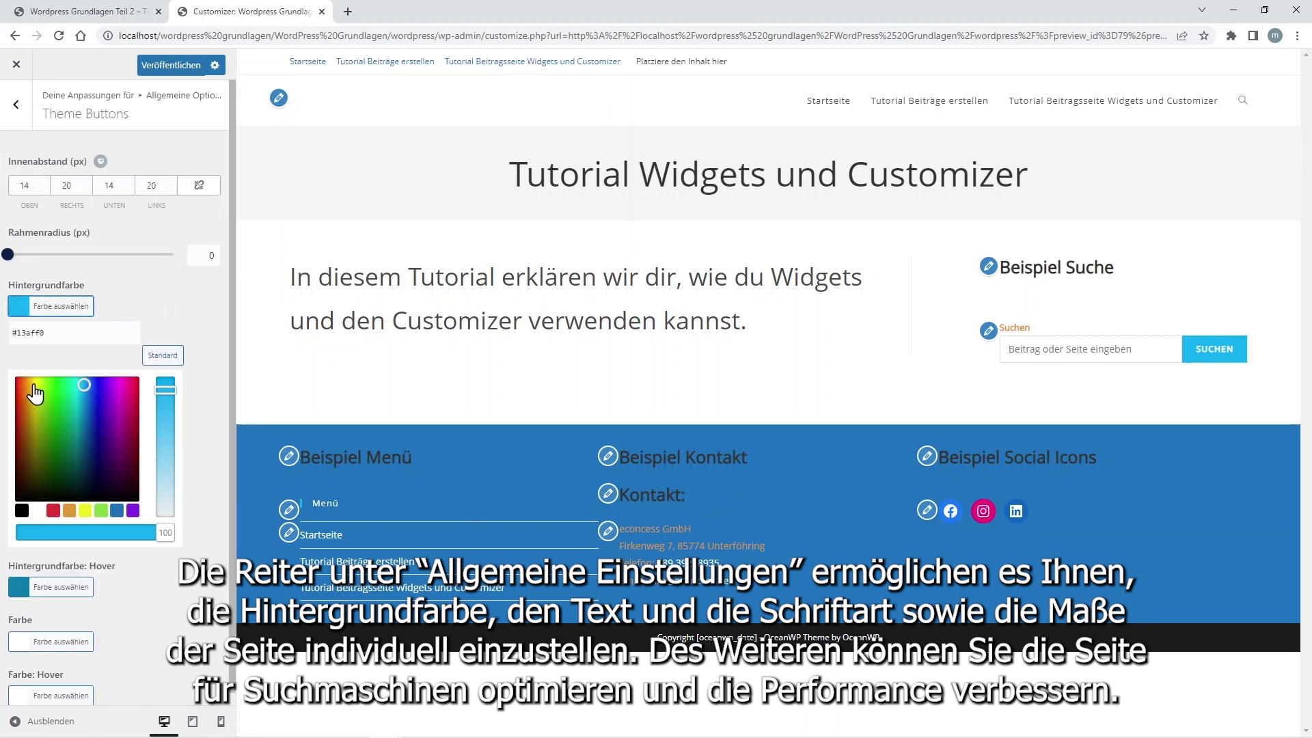
pyautogui.moveTo(31, 381); pyautogui.dragTo(15, 378)
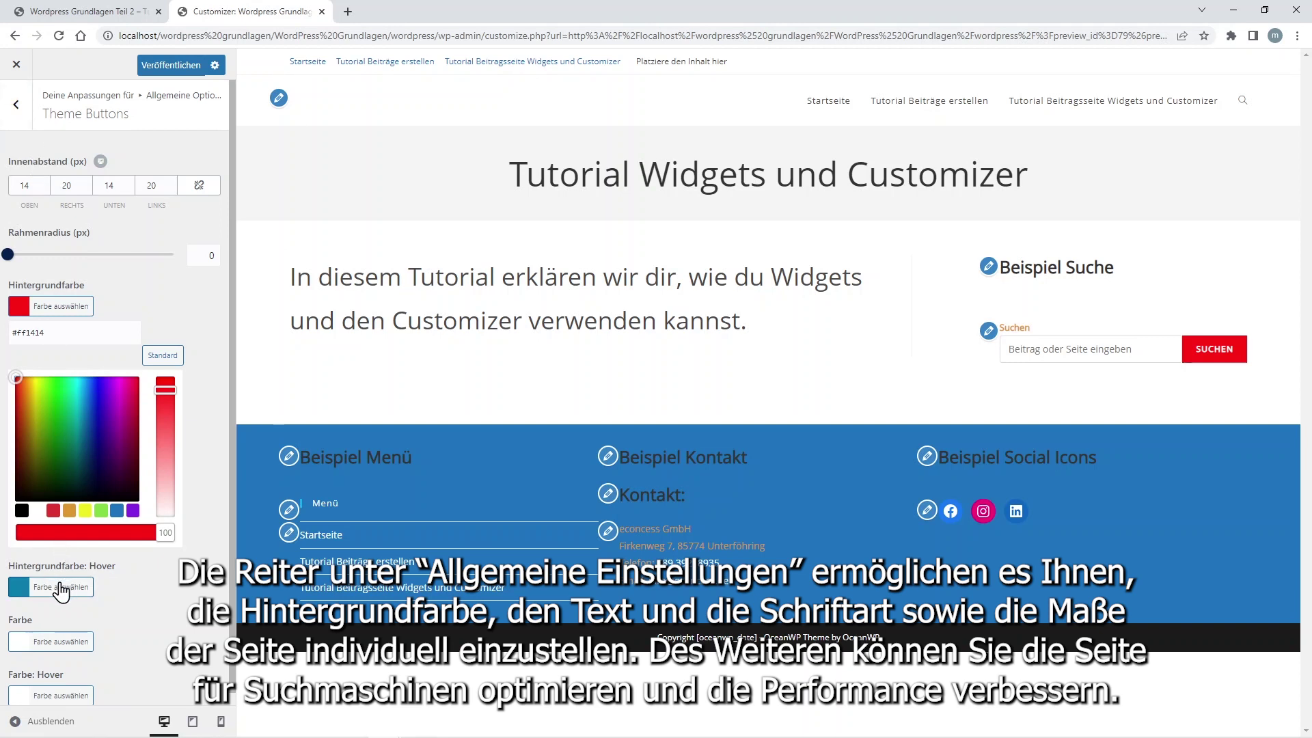
pyautogui.click(116, 511)
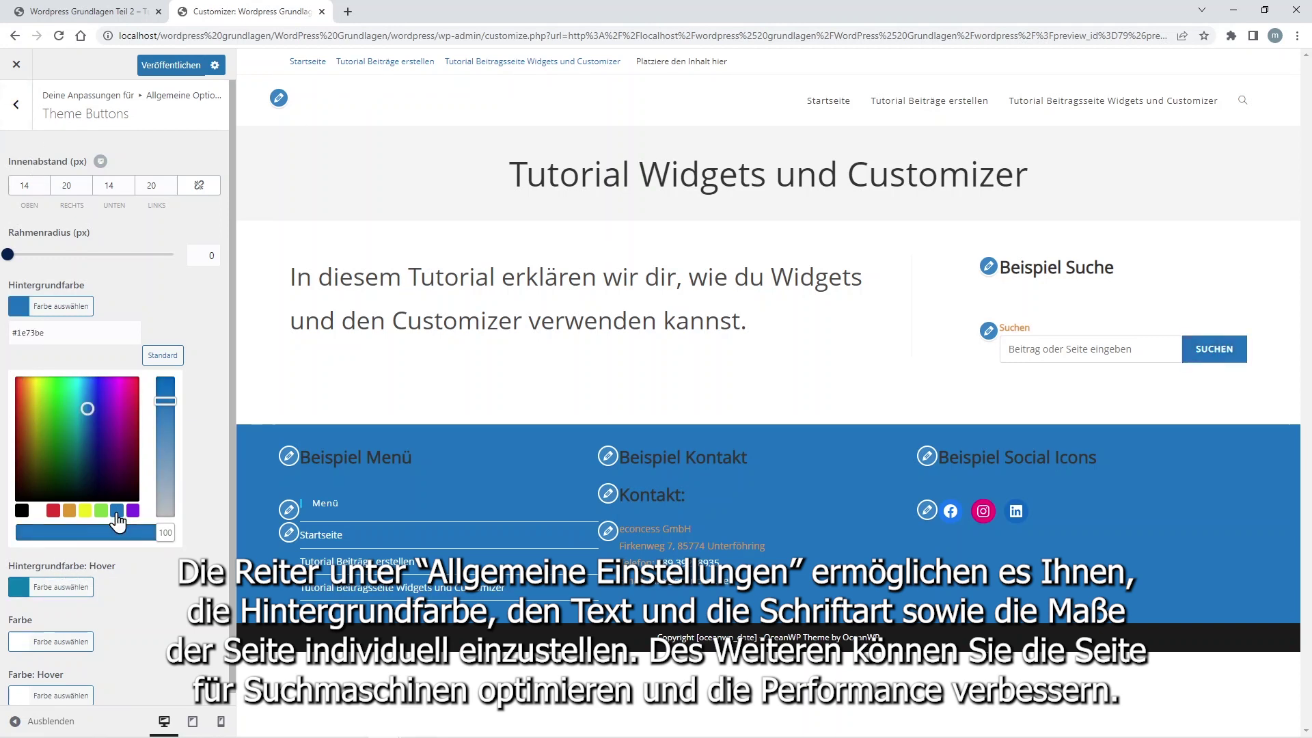
pyautogui.click(16, 104)
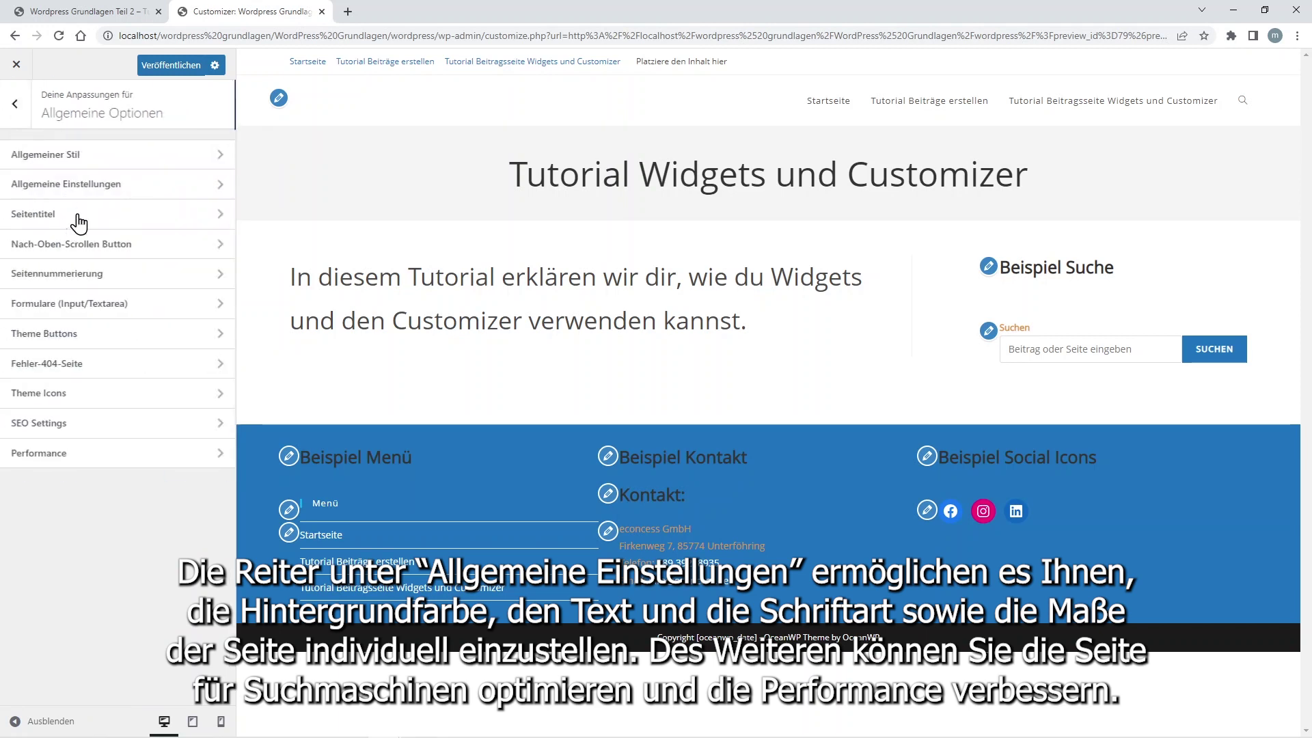
# Step: Examine the Theme Icons, SEO Settings and Performance options, and return to the Customizer's main overview
pyautogui.click(124, 395)
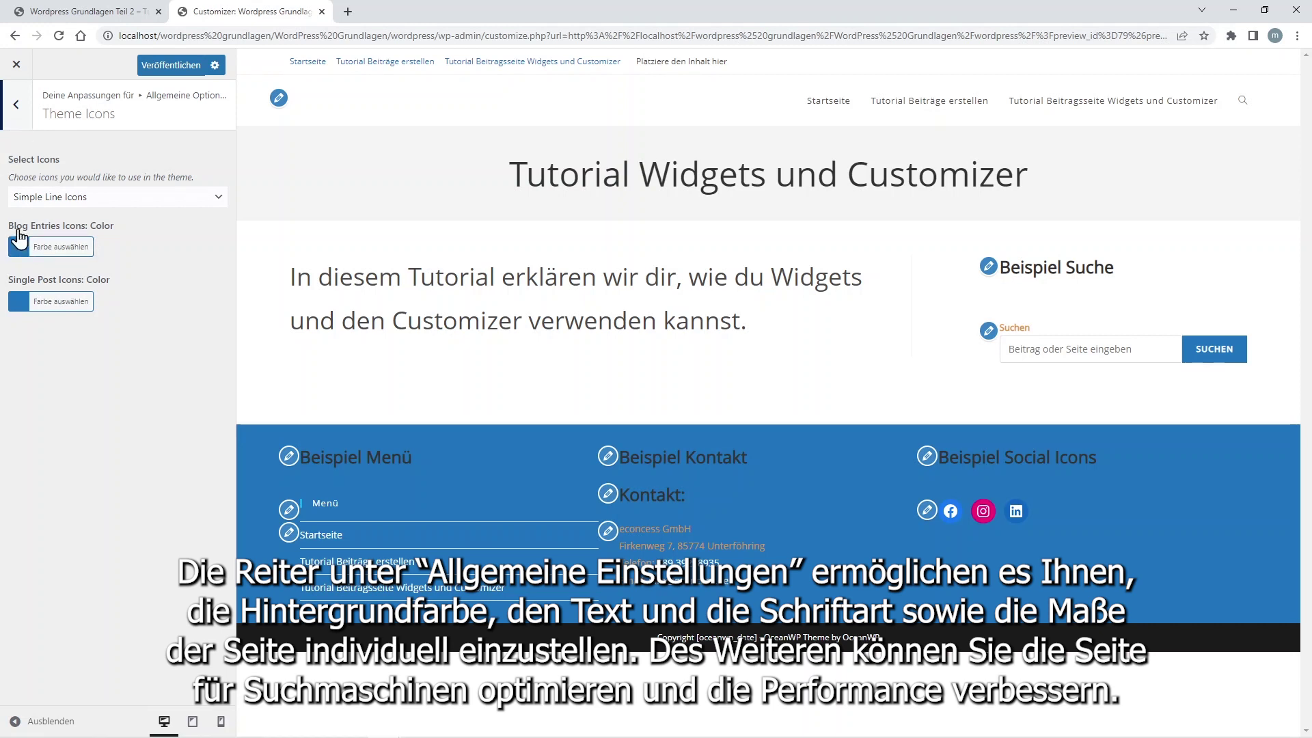
pyautogui.click(15, 106)
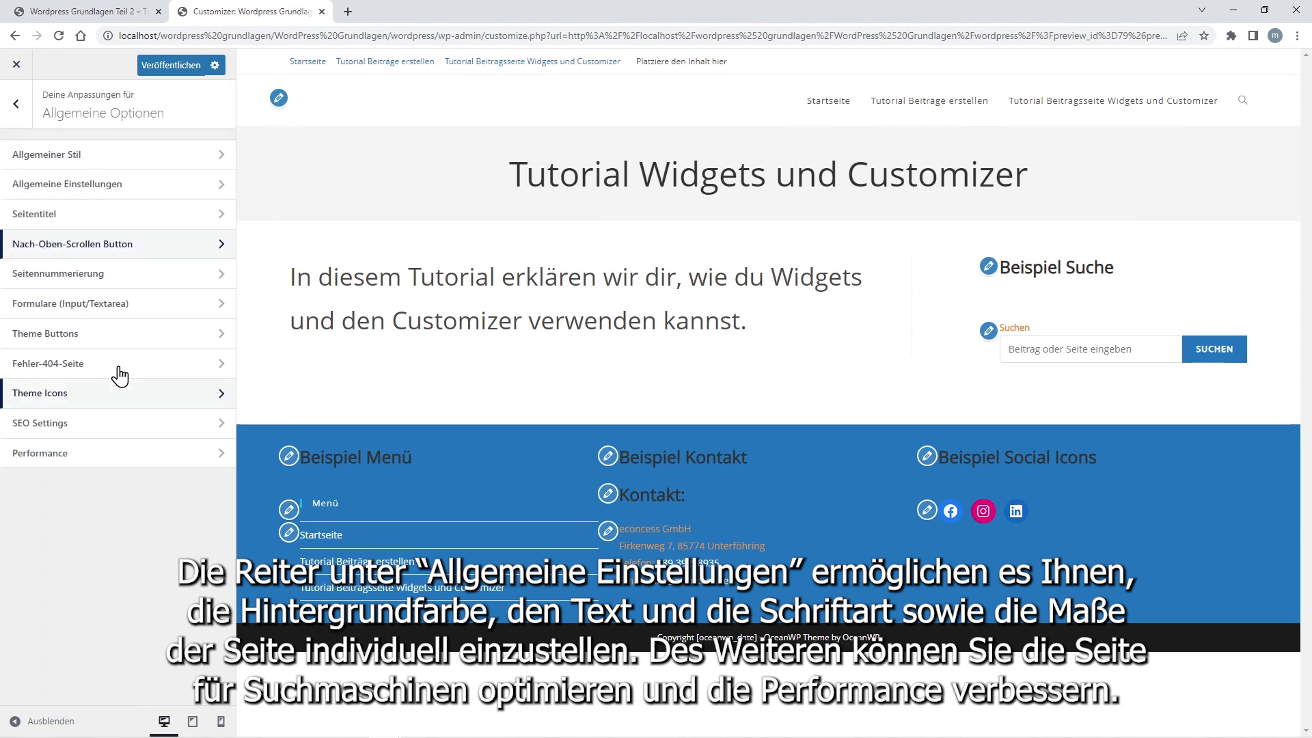
pyautogui.click(130, 425)
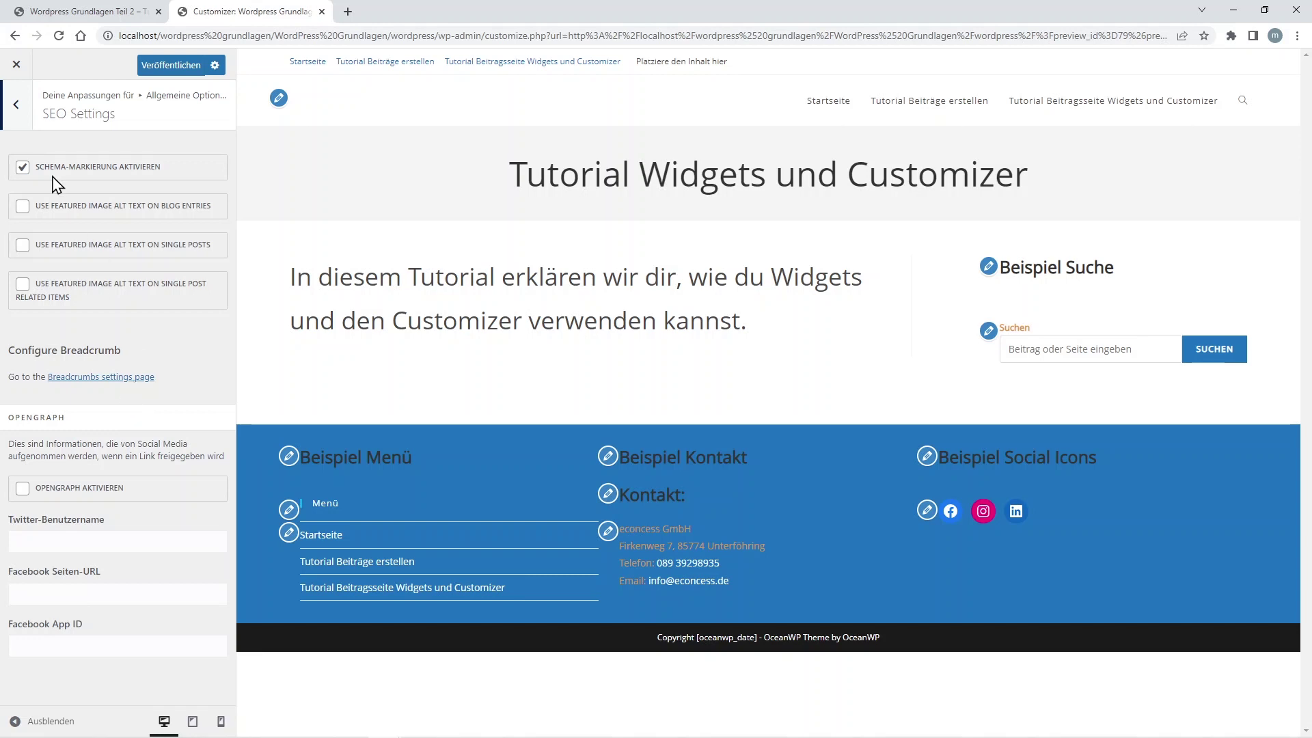
pyautogui.click(15, 107)
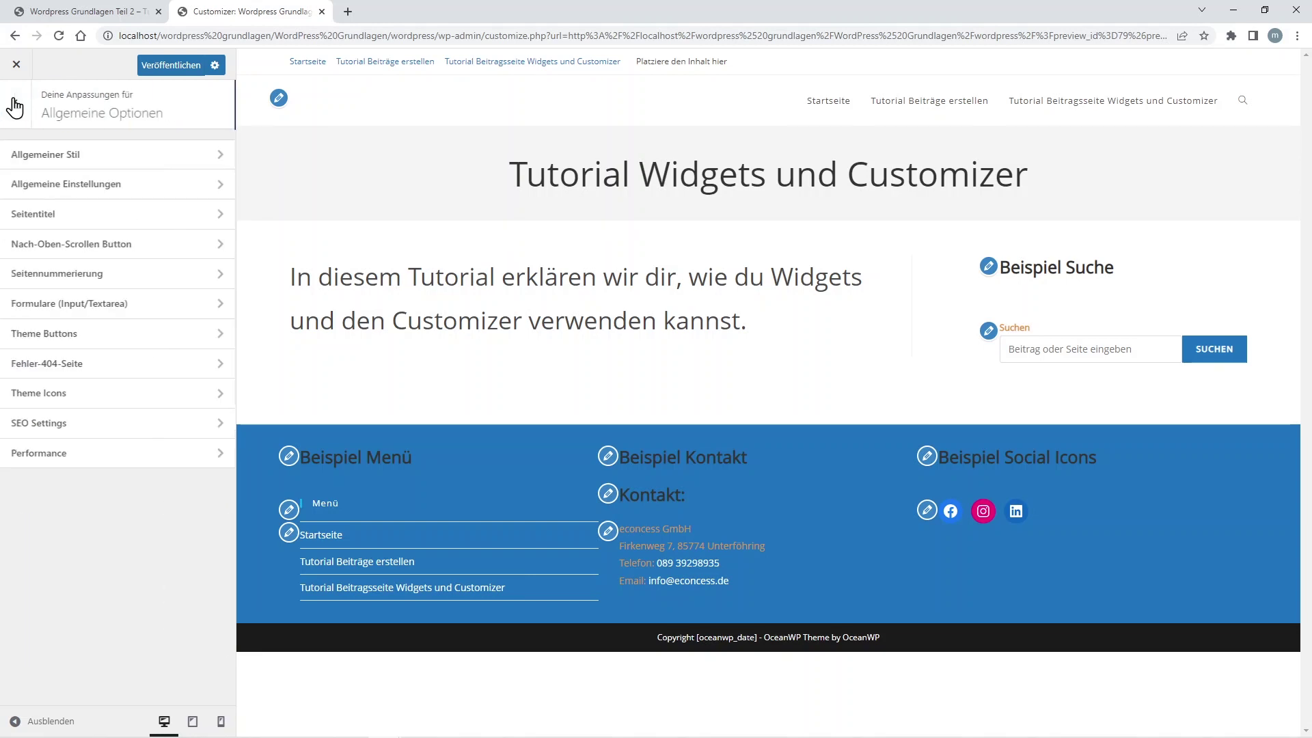
pyautogui.click(123, 466)
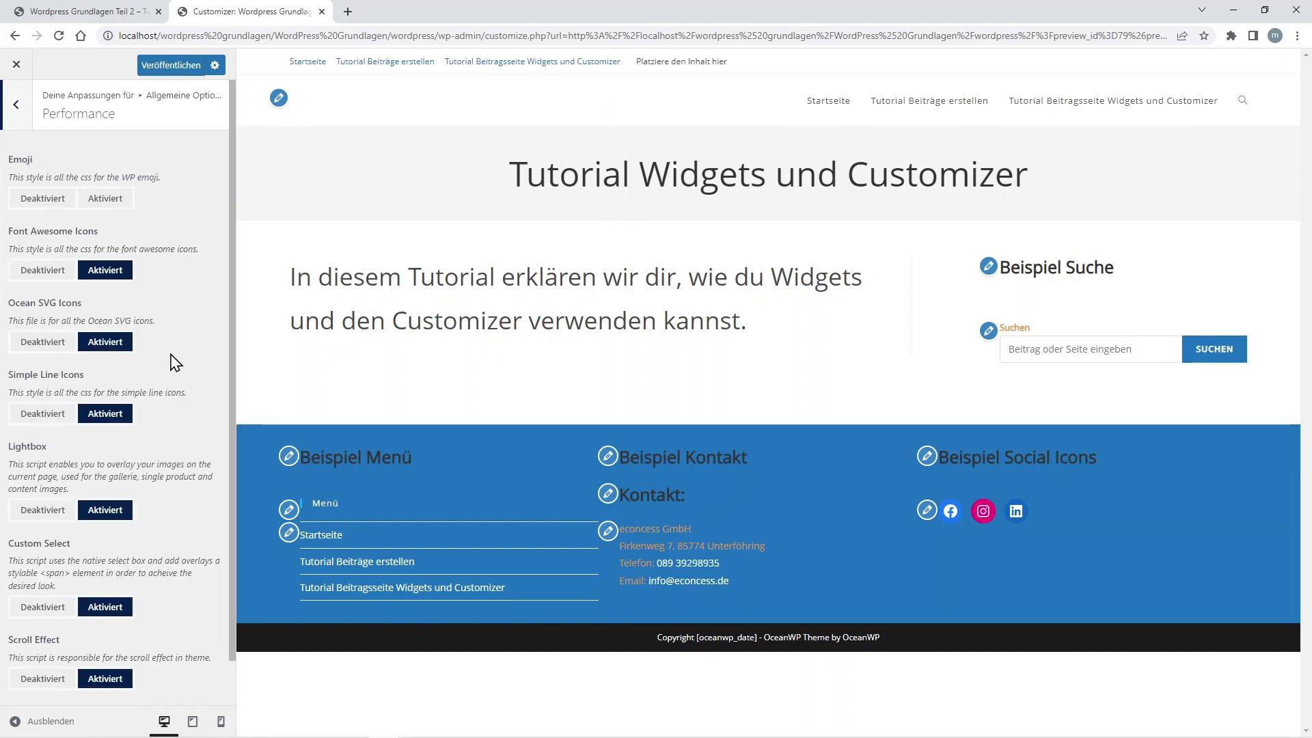
pyautogui.scroll(-1, 176, 363)
pyautogui.scroll(1, 171, 375)
pyautogui.click(17, 110)
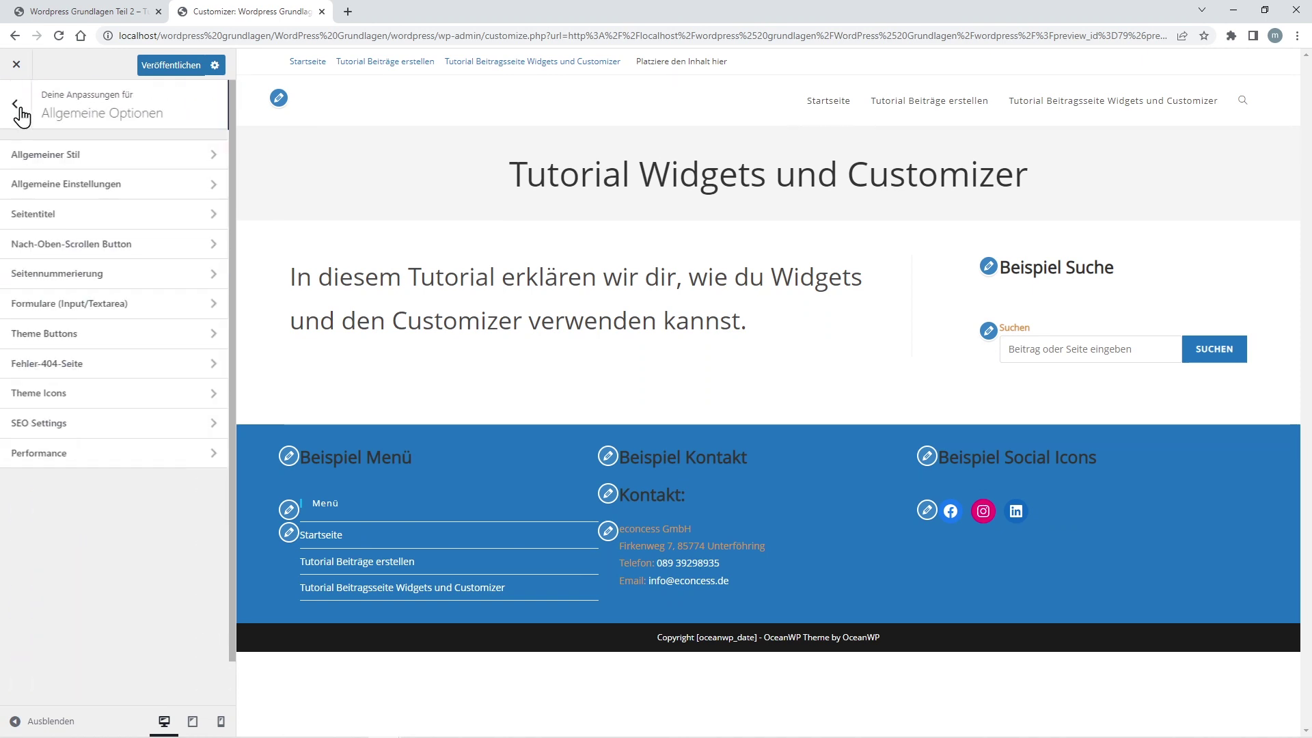
pyautogui.click(17, 106)
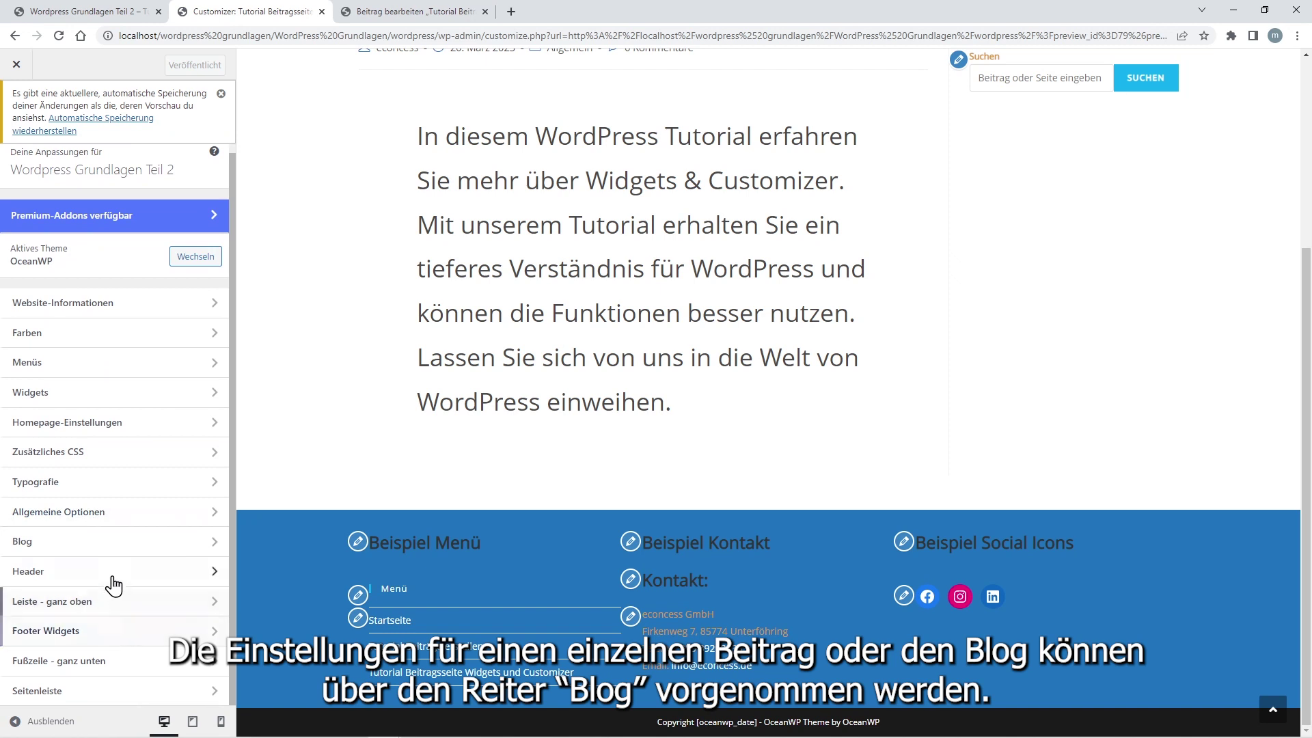
# Step: Enable the Ähnliche Beiträge element in the Einzelbeitrag settings of the Blog section
pyautogui.click(113, 547)
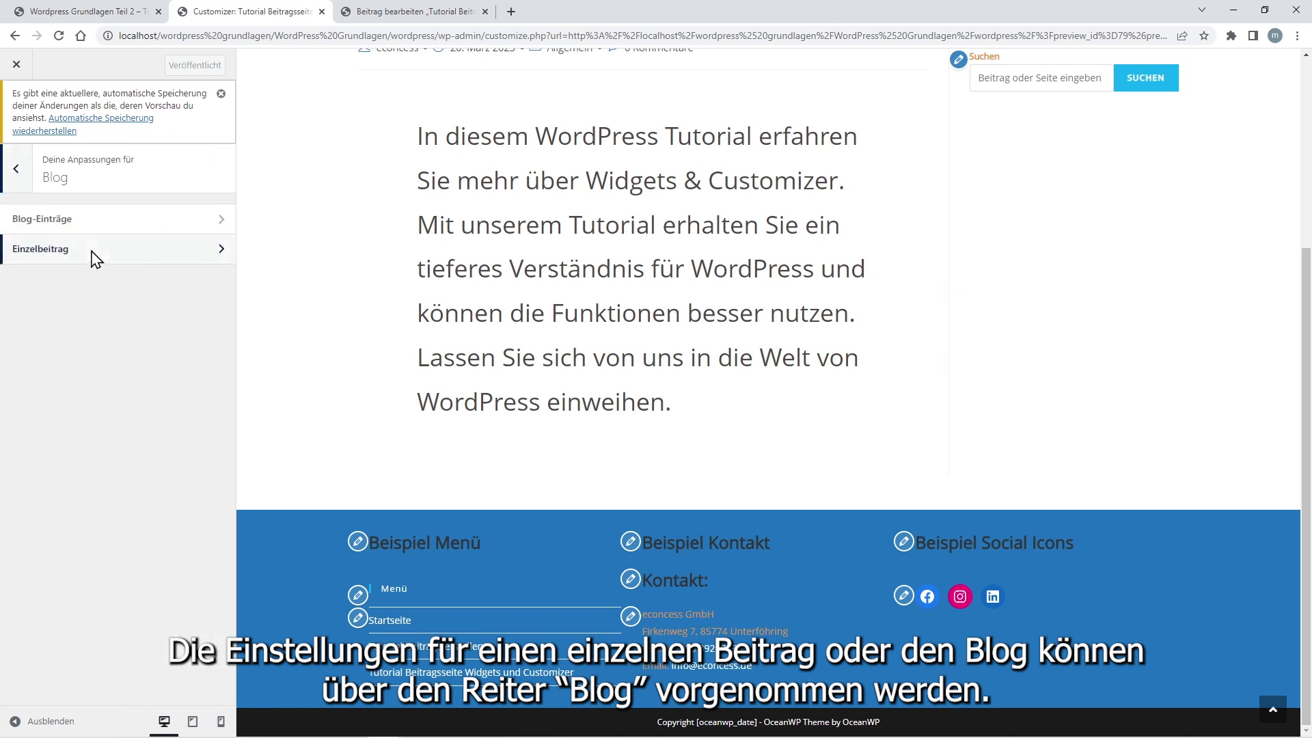
pyautogui.click(196, 254)
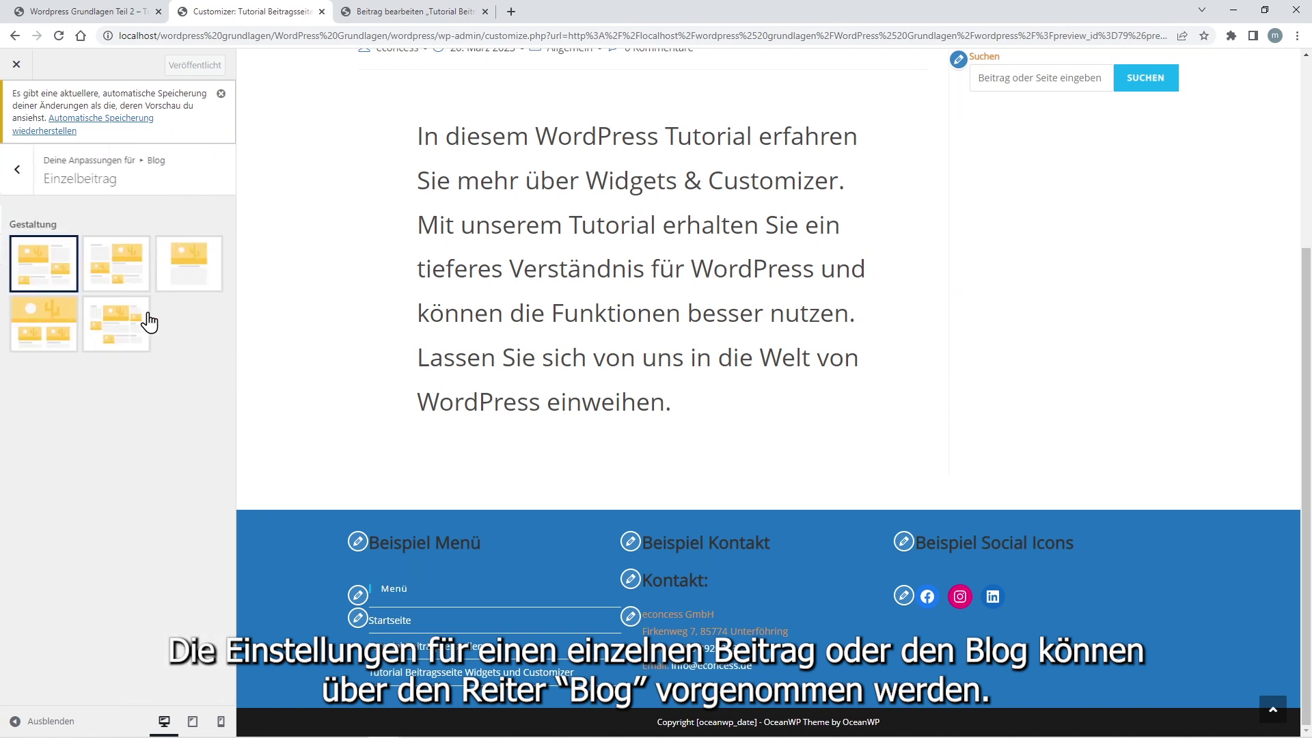
pyautogui.scroll(-5, 120, 501)
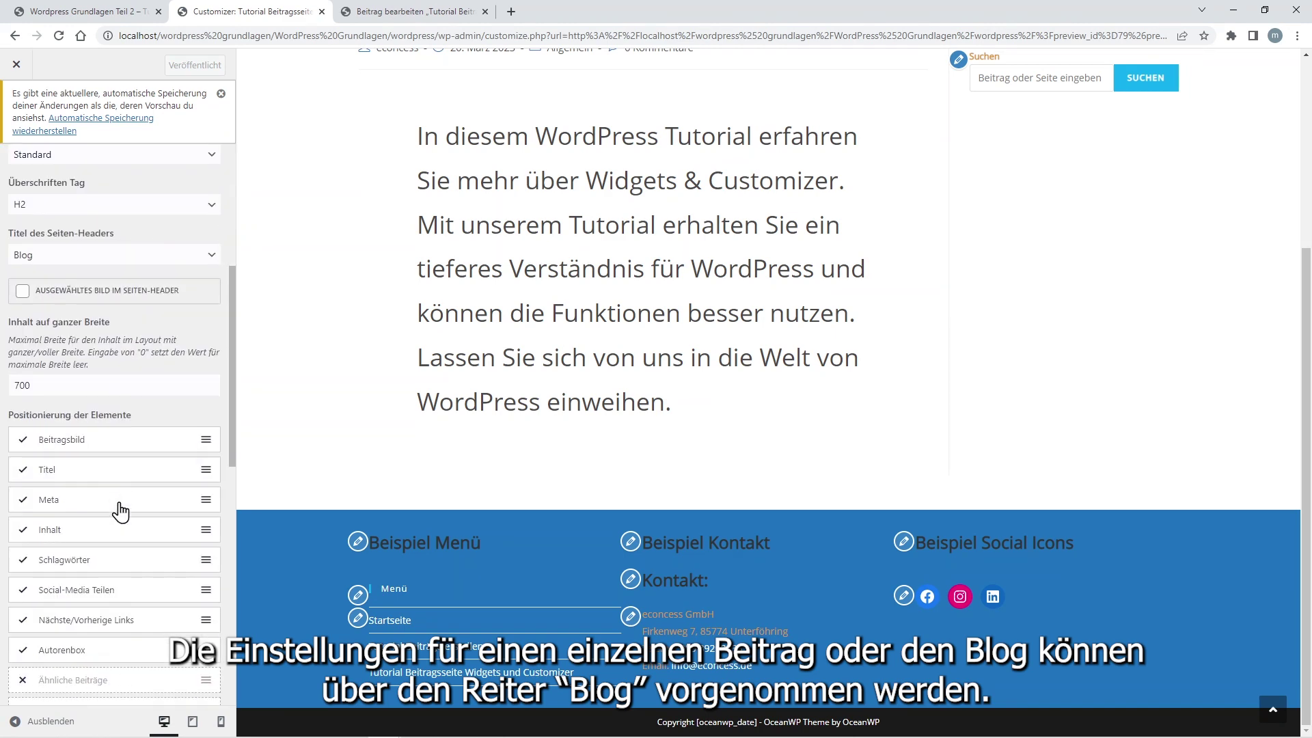
pyautogui.scroll(-2, 126, 547)
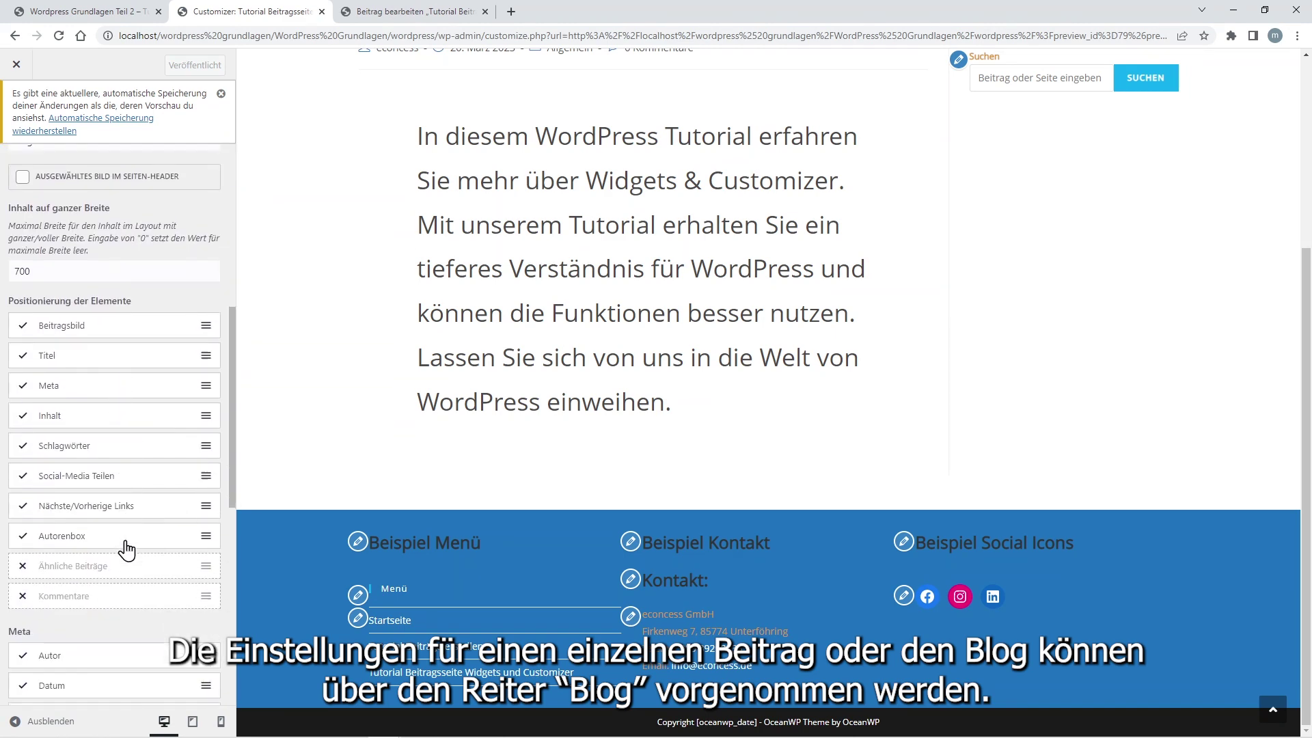
pyautogui.click(209, 568)
pyautogui.scroll(-1, 212, 601)
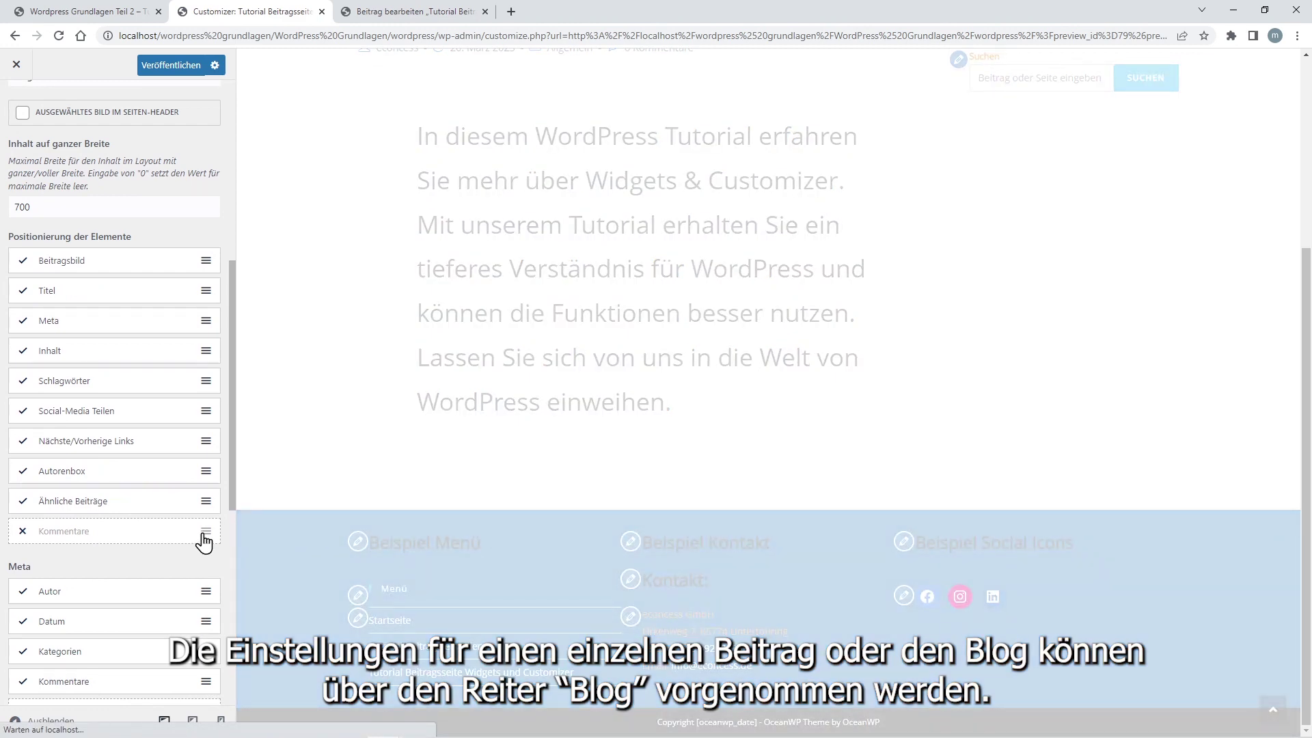
# Step: Enable the Kommentare element in the Einzelbeitrag settings, publish the changes and return to the Customizer overview
pyautogui.click(203, 536)
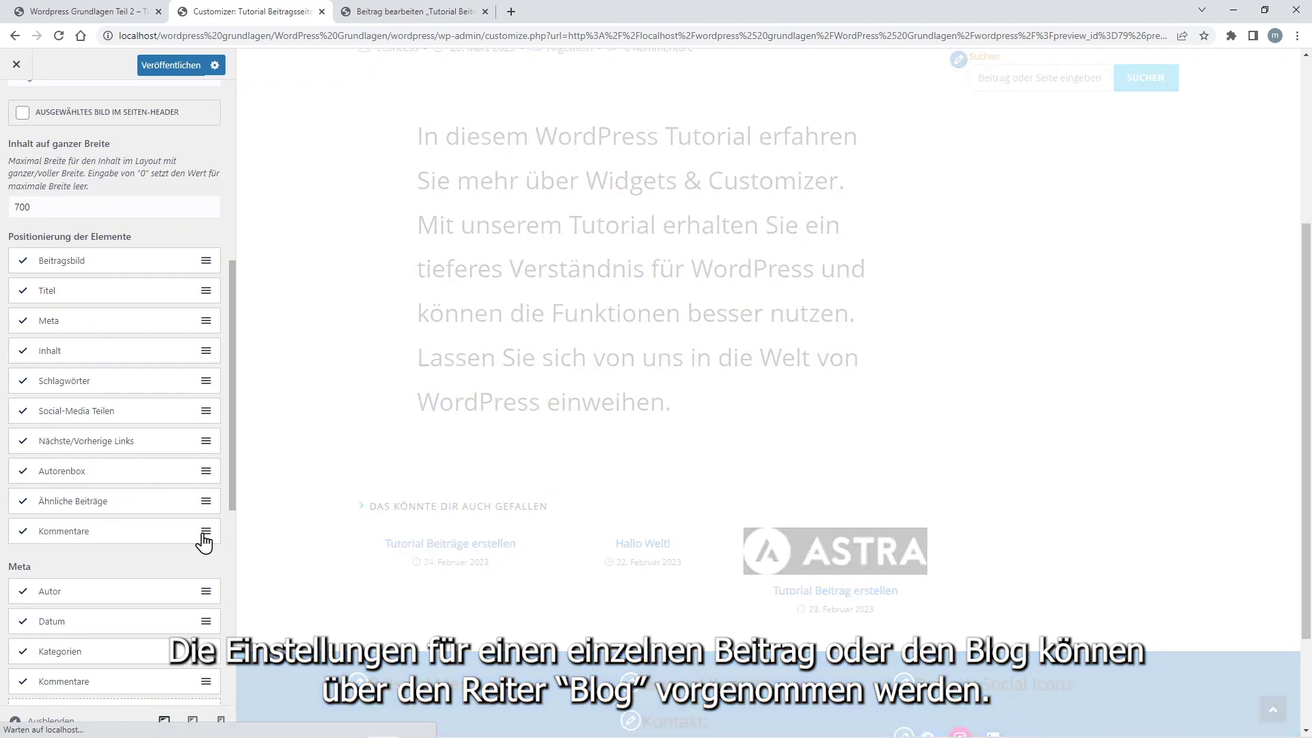
pyautogui.scroll(-1, 441, 535)
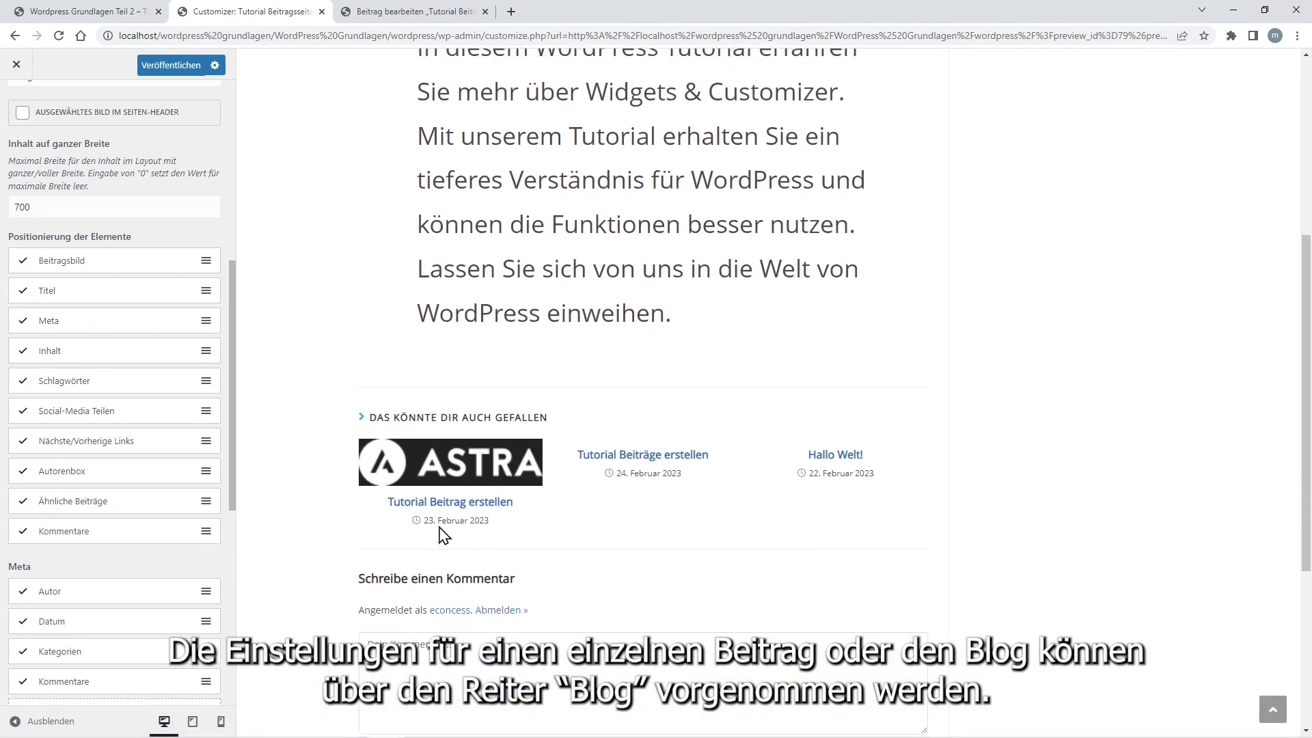
pyautogui.scroll(-2, 444, 533)
pyautogui.click(484, 527)
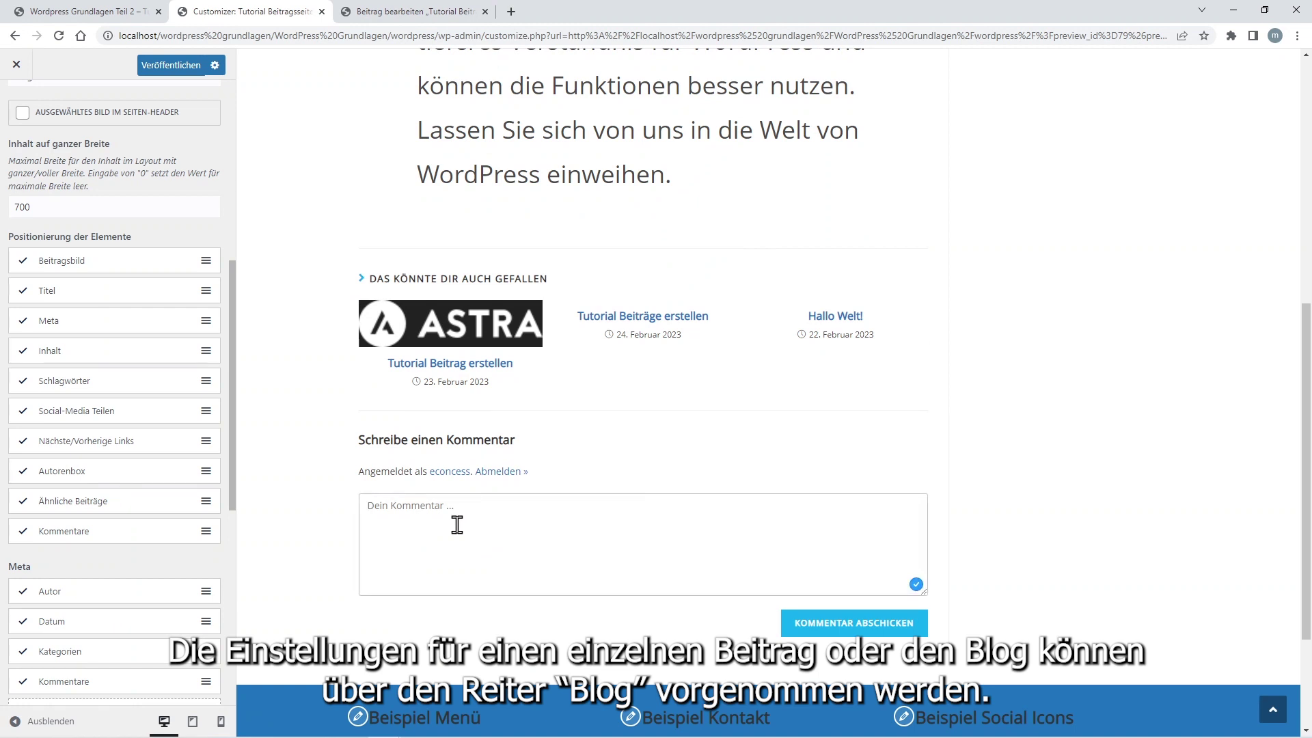
pyautogui.click(171, 65)
pyautogui.scroll(5, 117, 243)
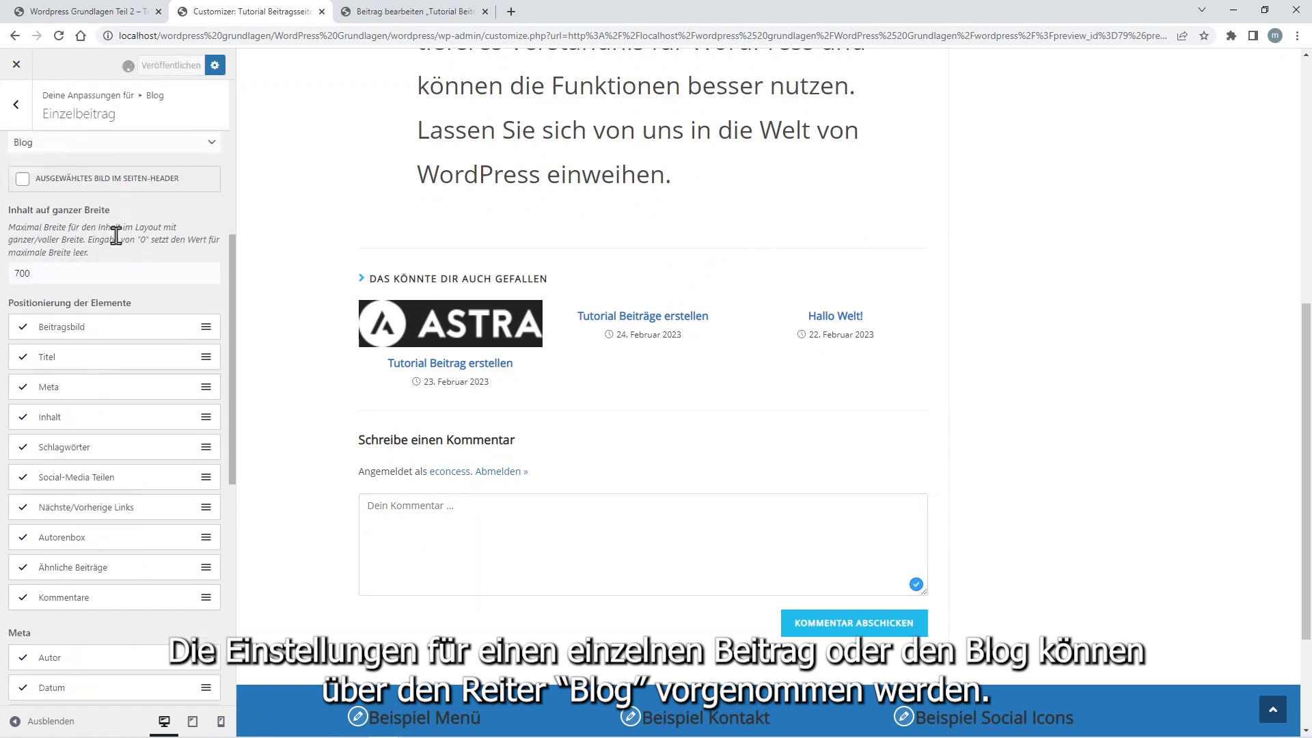
pyautogui.click(15, 105)
pyautogui.click(16, 108)
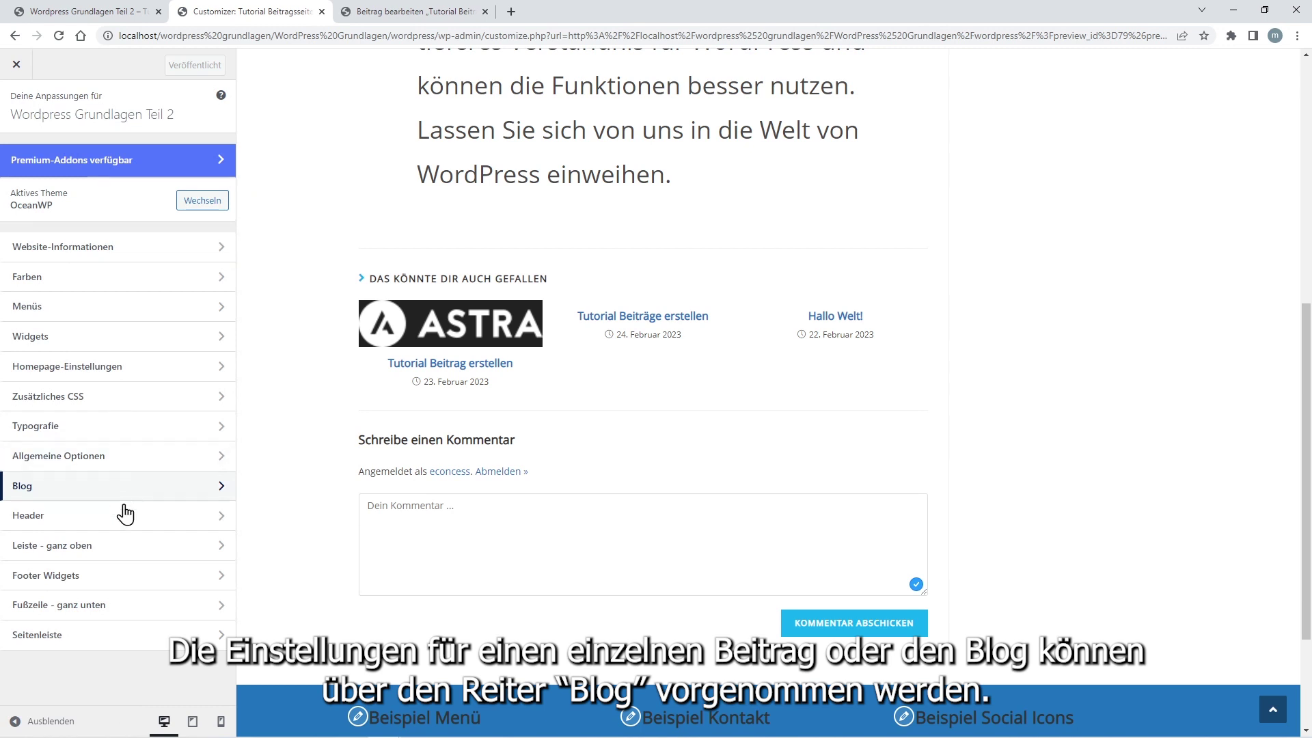
# Step: Set the header's Höhe to 81 px in the Allgemein settings of the Header section
pyautogui.click(147, 525)
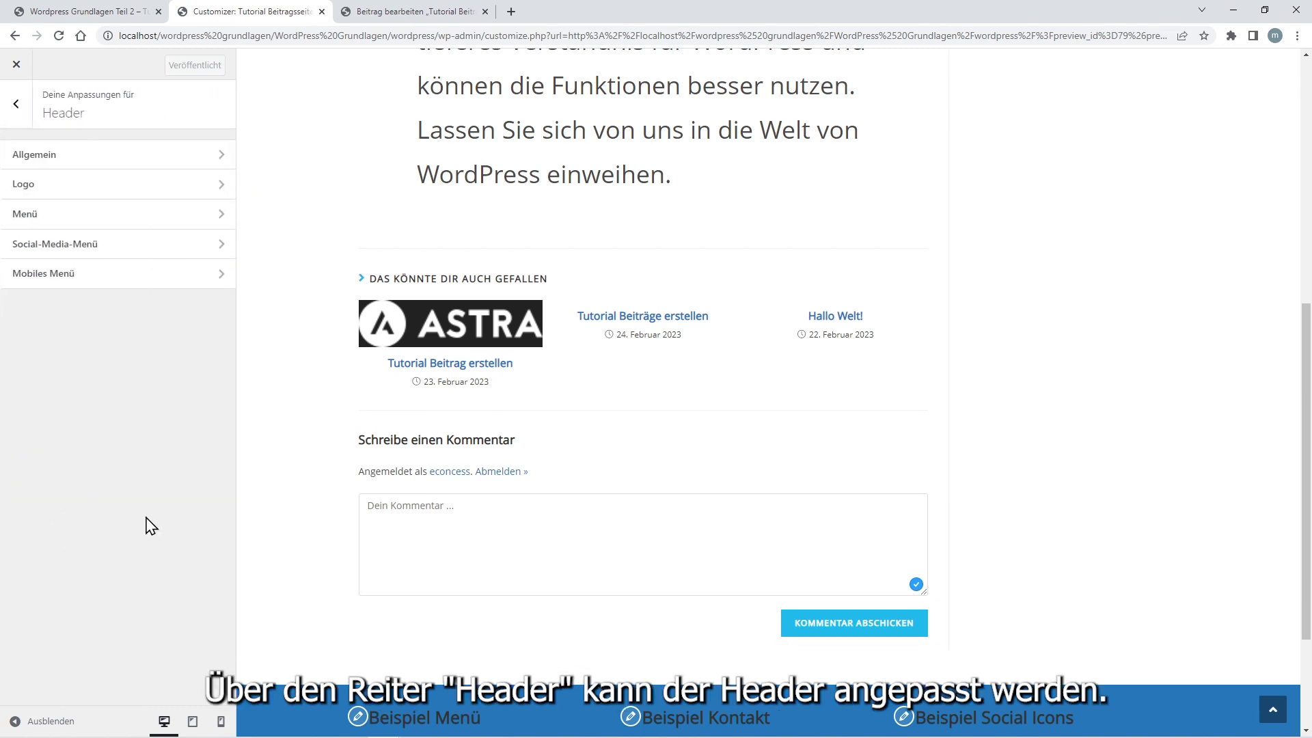
pyautogui.click(203, 156)
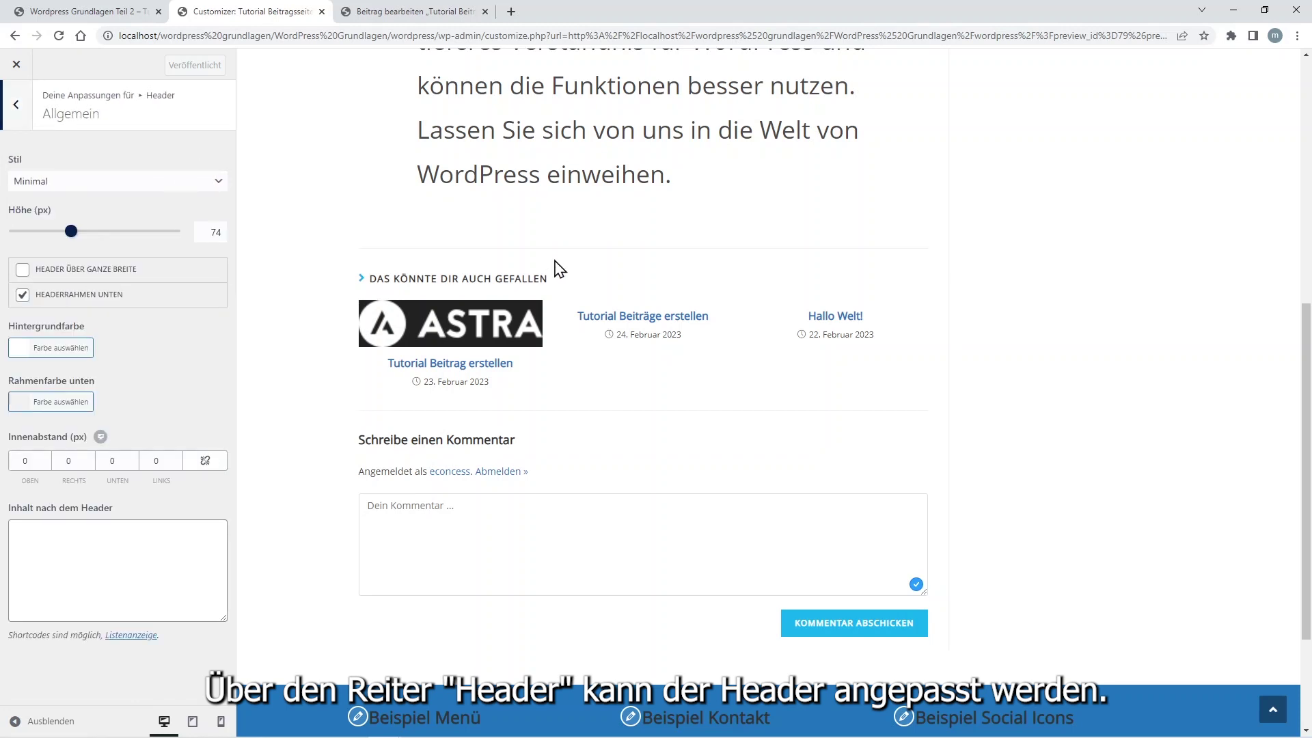
pyautogui.scroll(8, 560, 280)
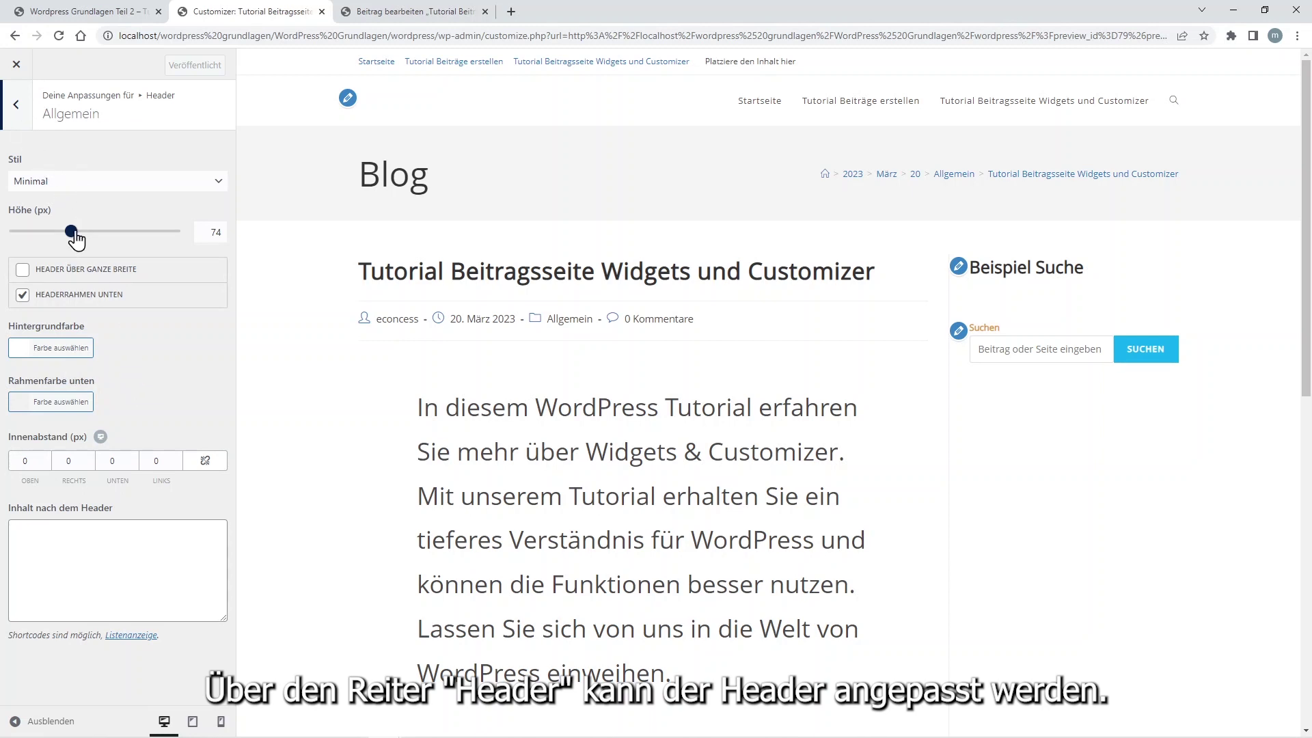
pyautogui.moveTo(71, 231)
pyautogui.mouseDown()
pyautogui.moveTo(128, 232)
pyautogui.moveTo(76, 233)
pyautogui.mouseUp()
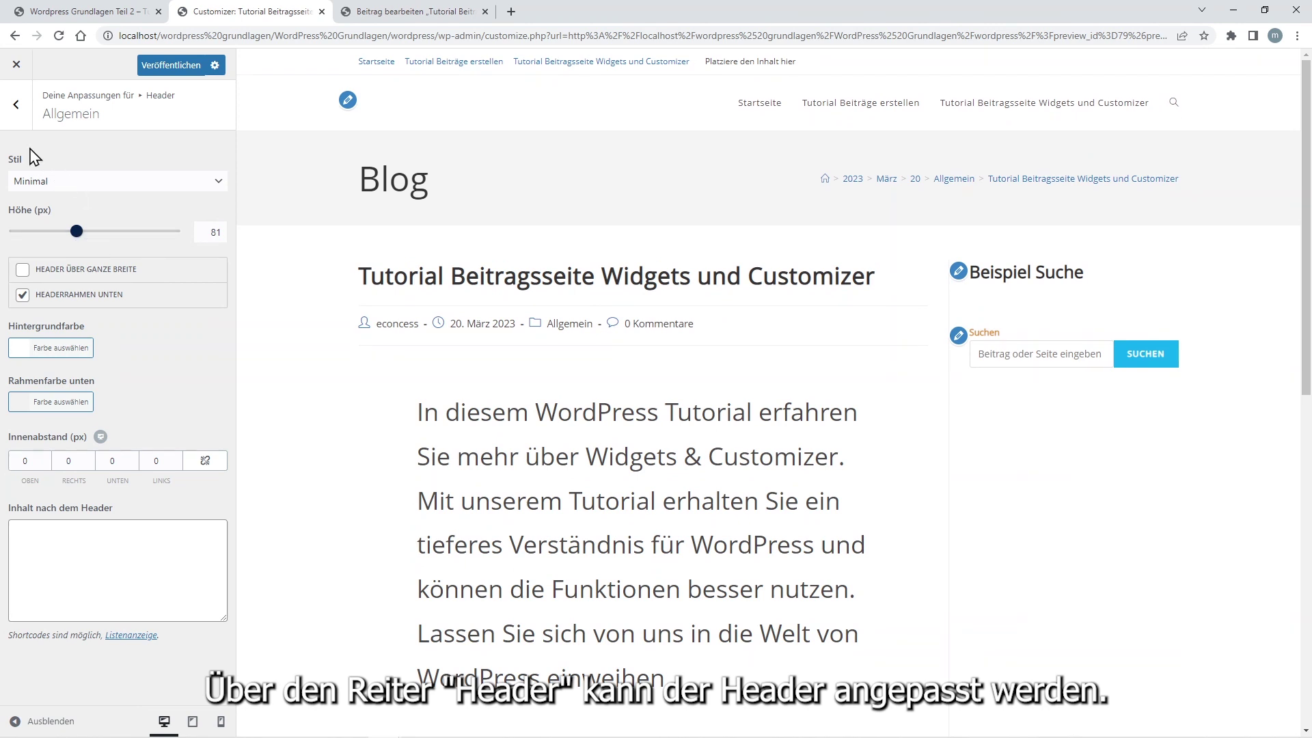
pyautogui.click(15, 106)
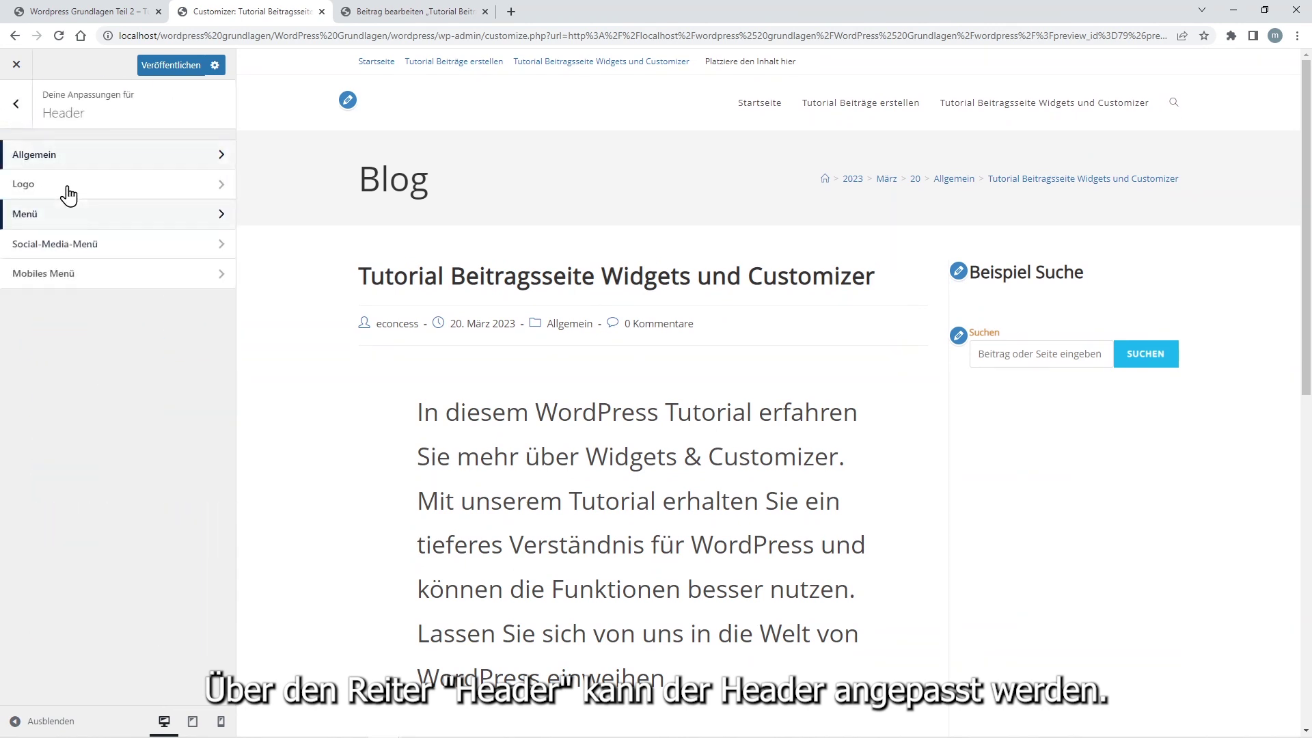
# Step: Remove the Astra logo image in the header's Logo settings
pyautogui.click(95, 196)
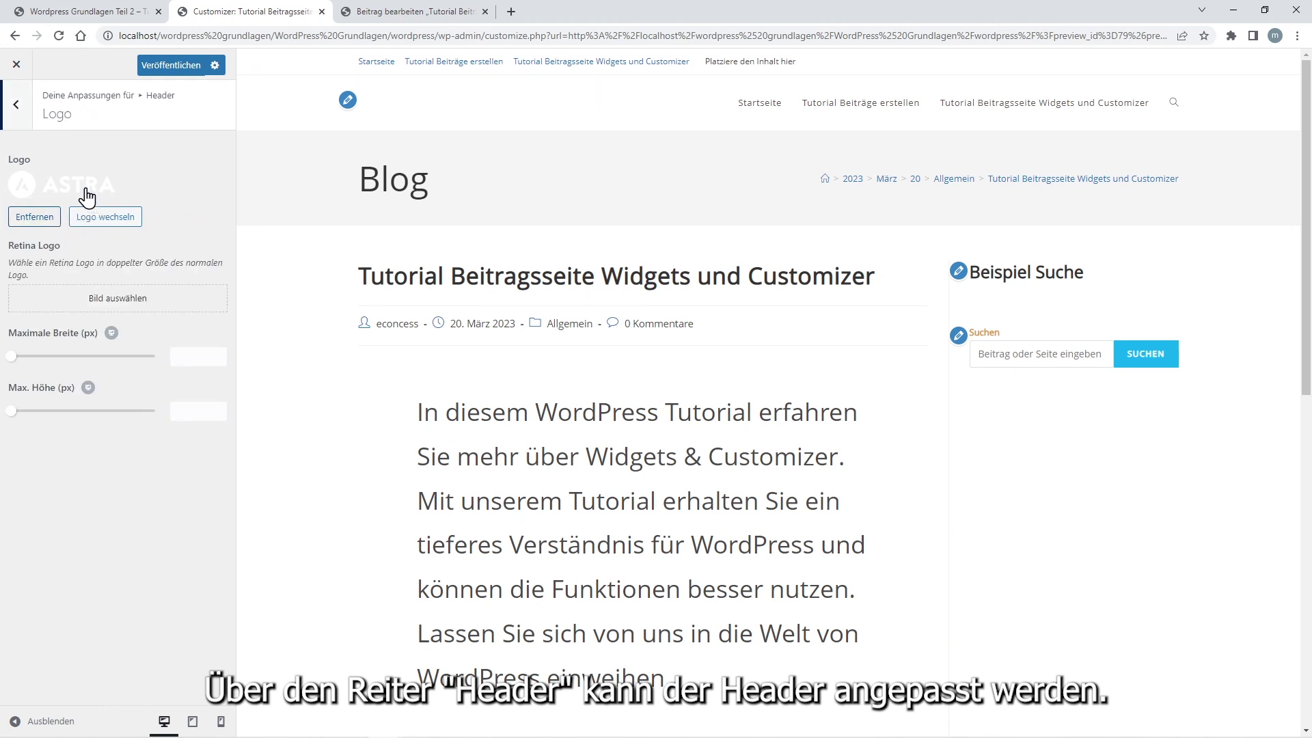
pyautogui.click(43, 226)
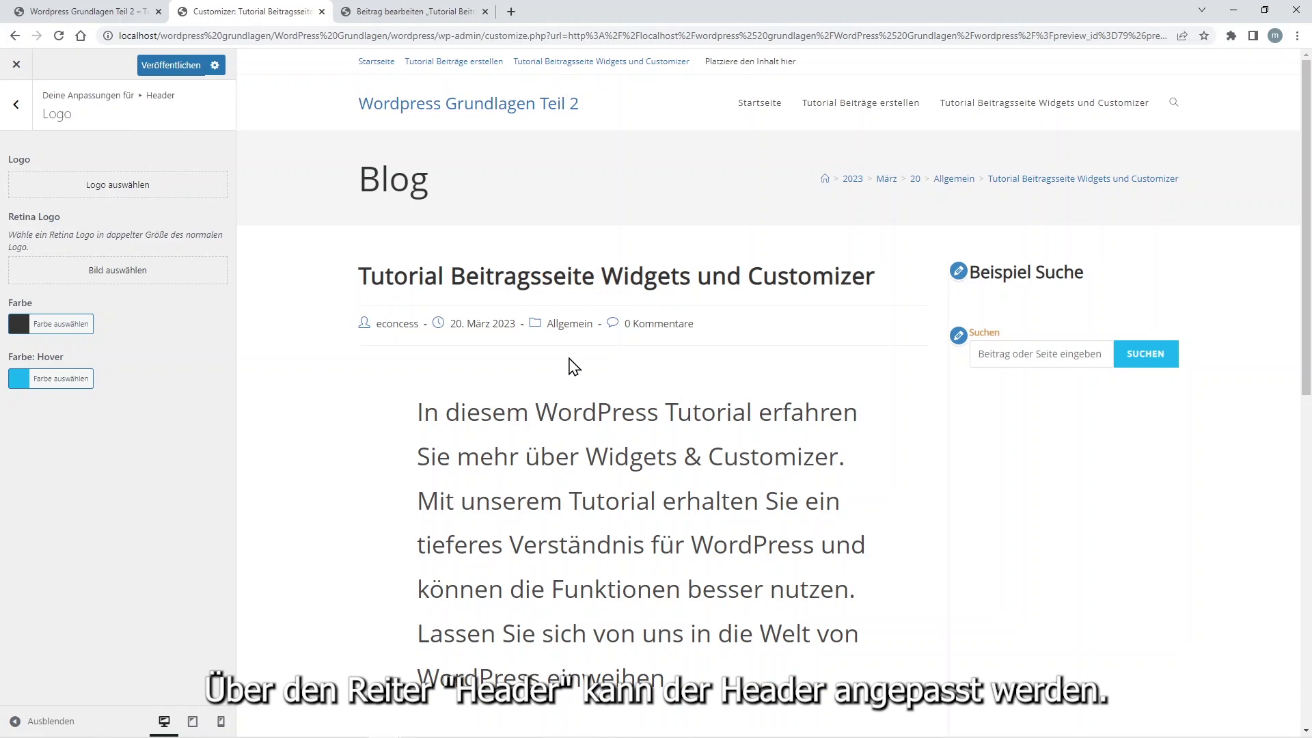
pyautogui.scroll(-5, 574, 367)
pyautogui.scroll(5, 571, 369)
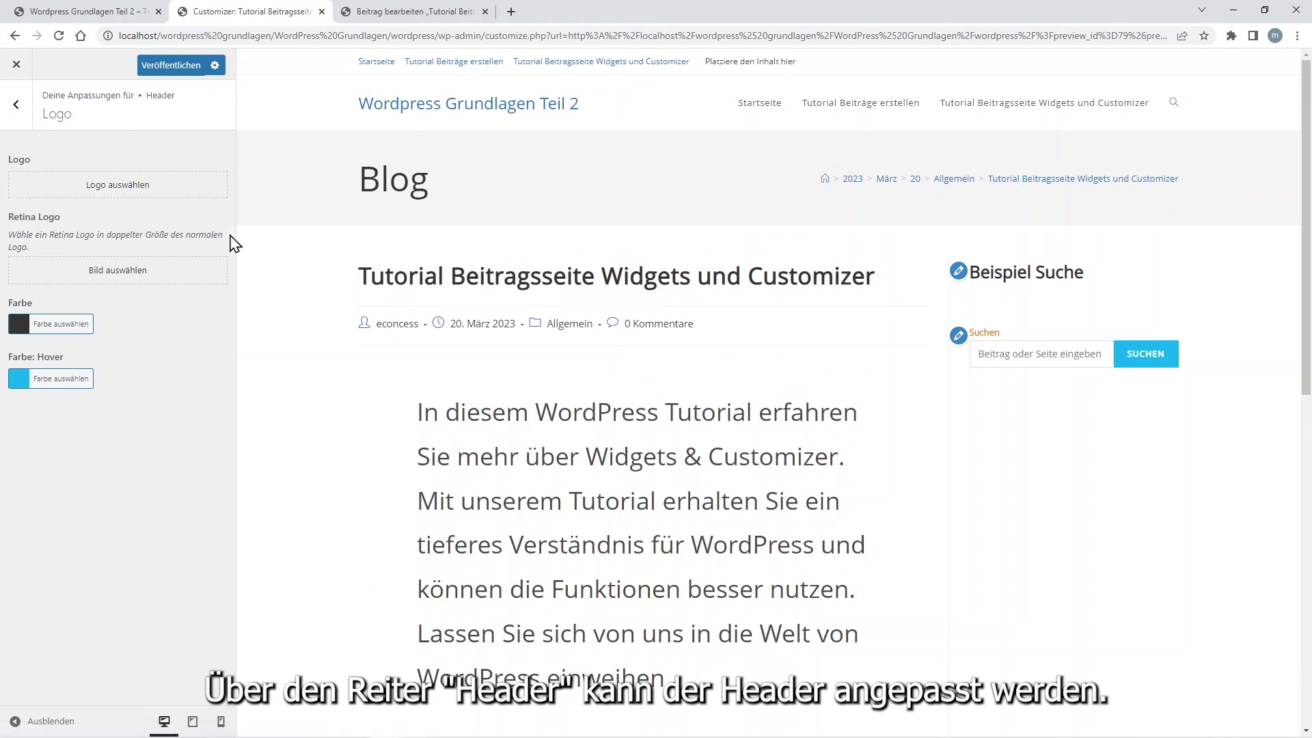
pyautogui.click(20, 107)
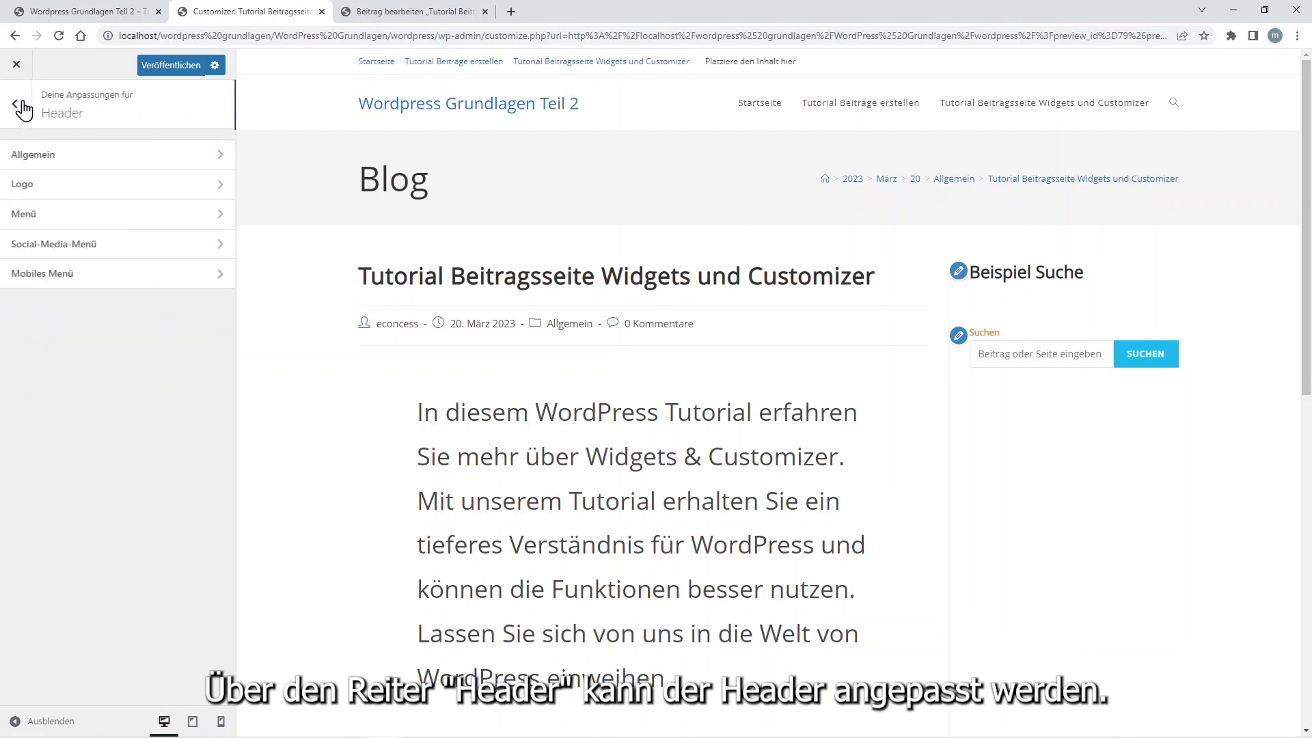
# Step: Set the Hintergrundfarbe under Dropdown Styling in the header's Menü settings to blue #1e73be
pyautogui.click(115, 220)
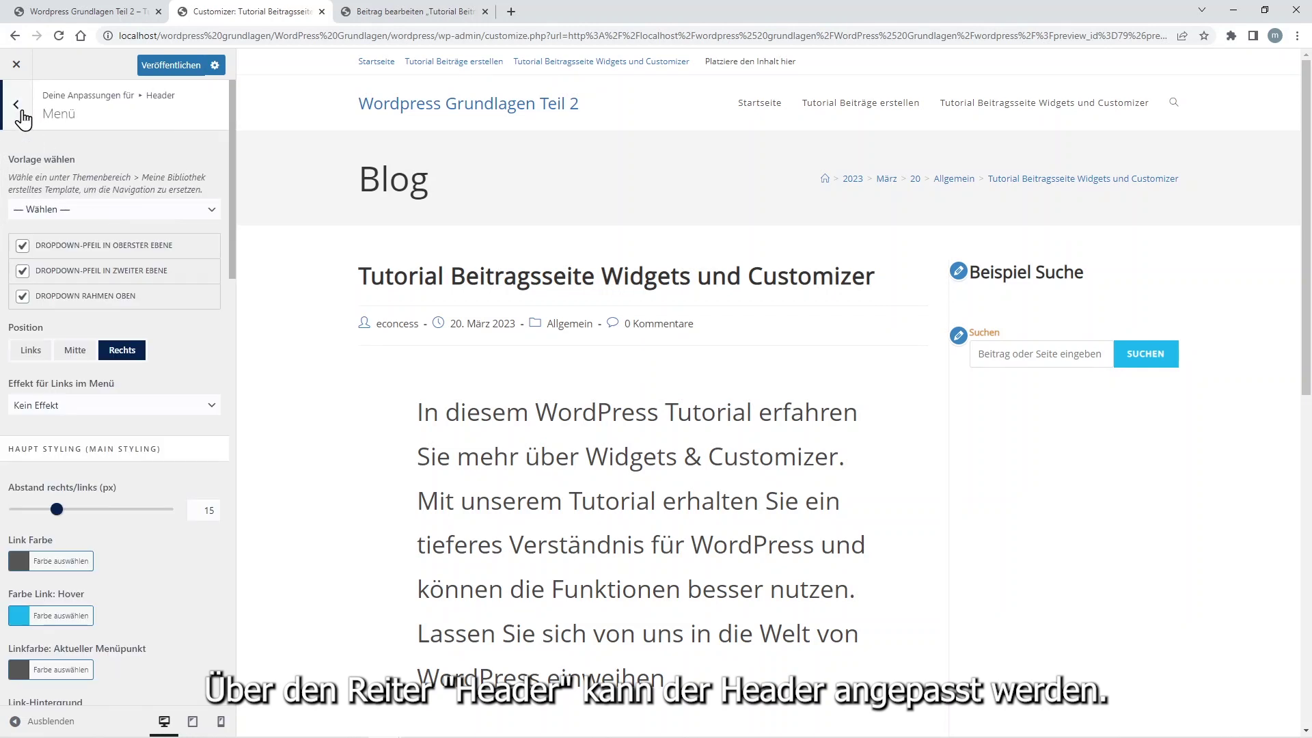
pyautogui.scroll(-10, 172, 400)
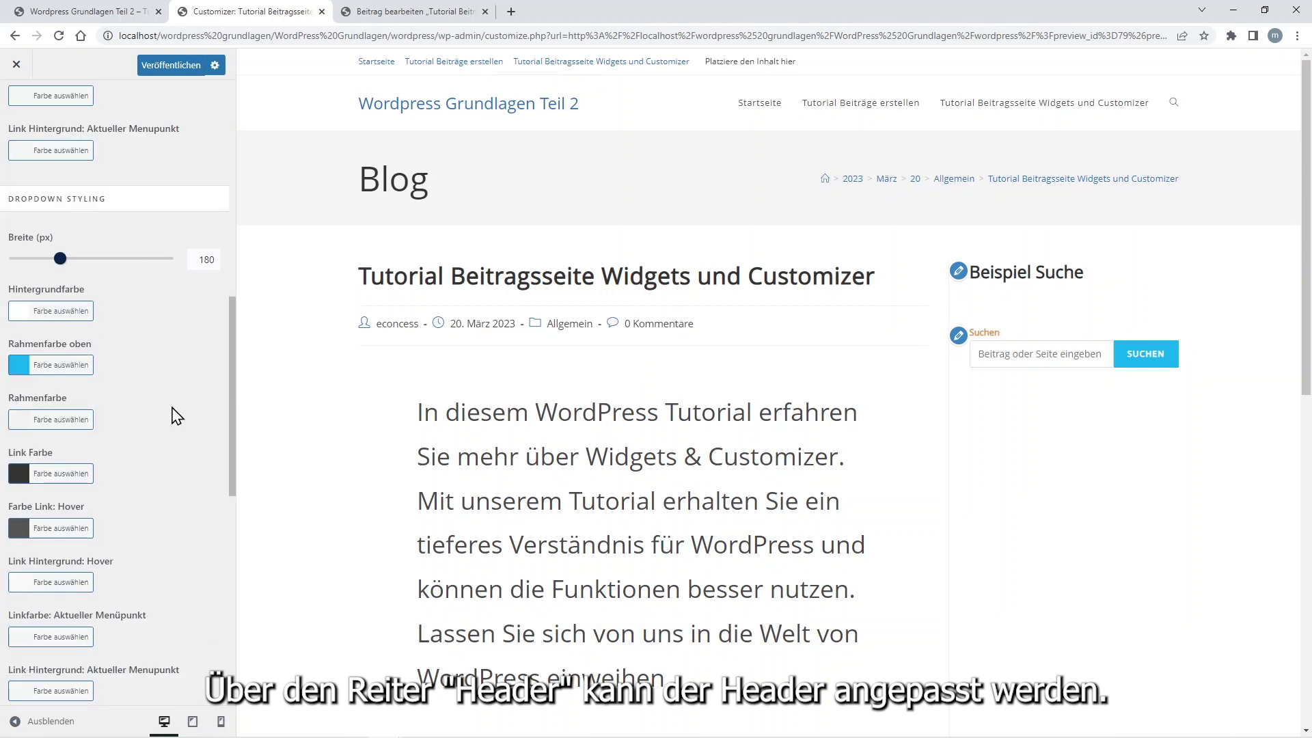
pyautogui.scroll(3, 173, 416)
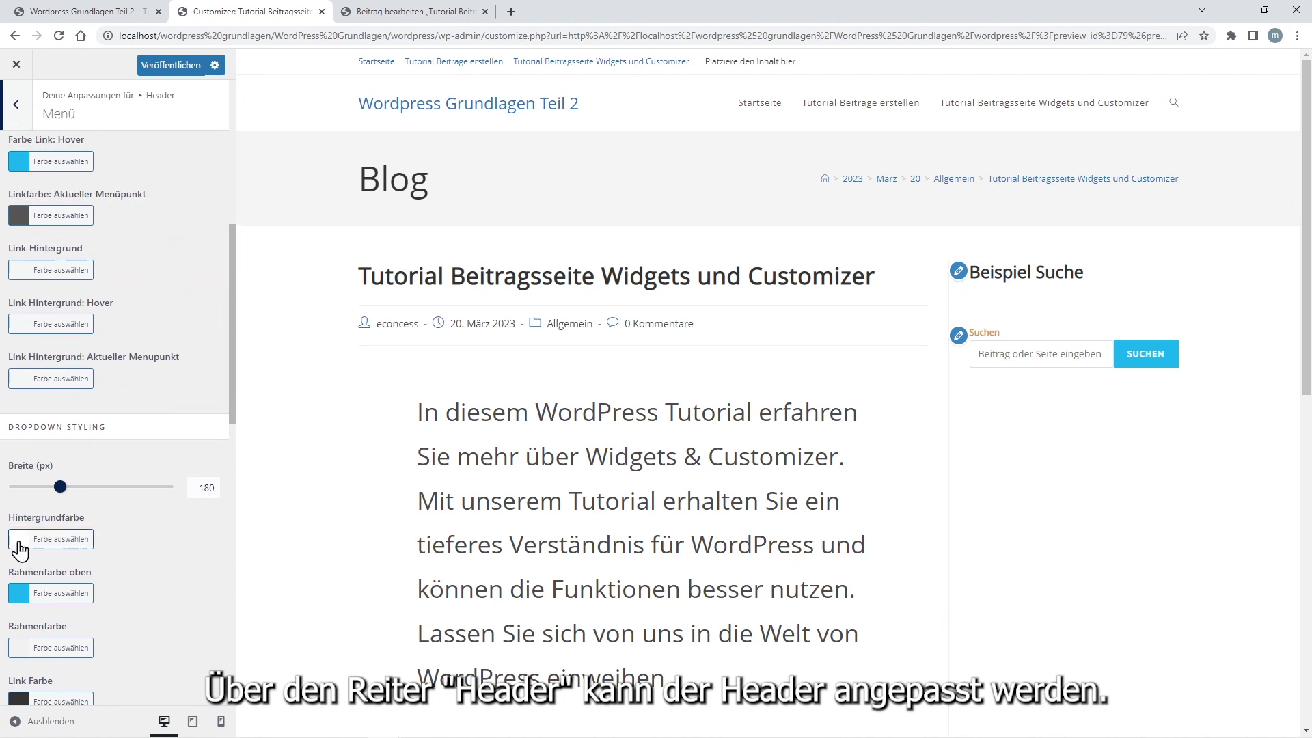
pyautogui.click(19, 540)
pyautogui.scroll(-3, 69, 601)
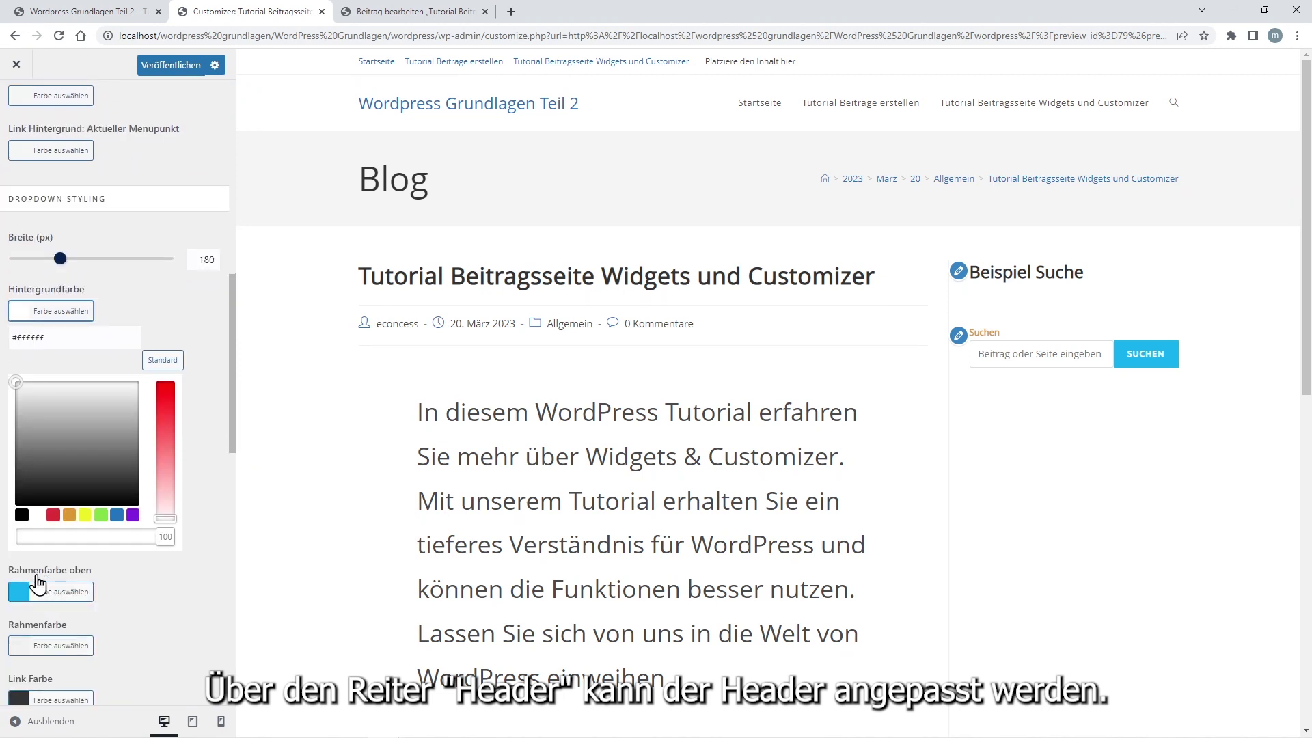
pyautogui.click(117, 516)
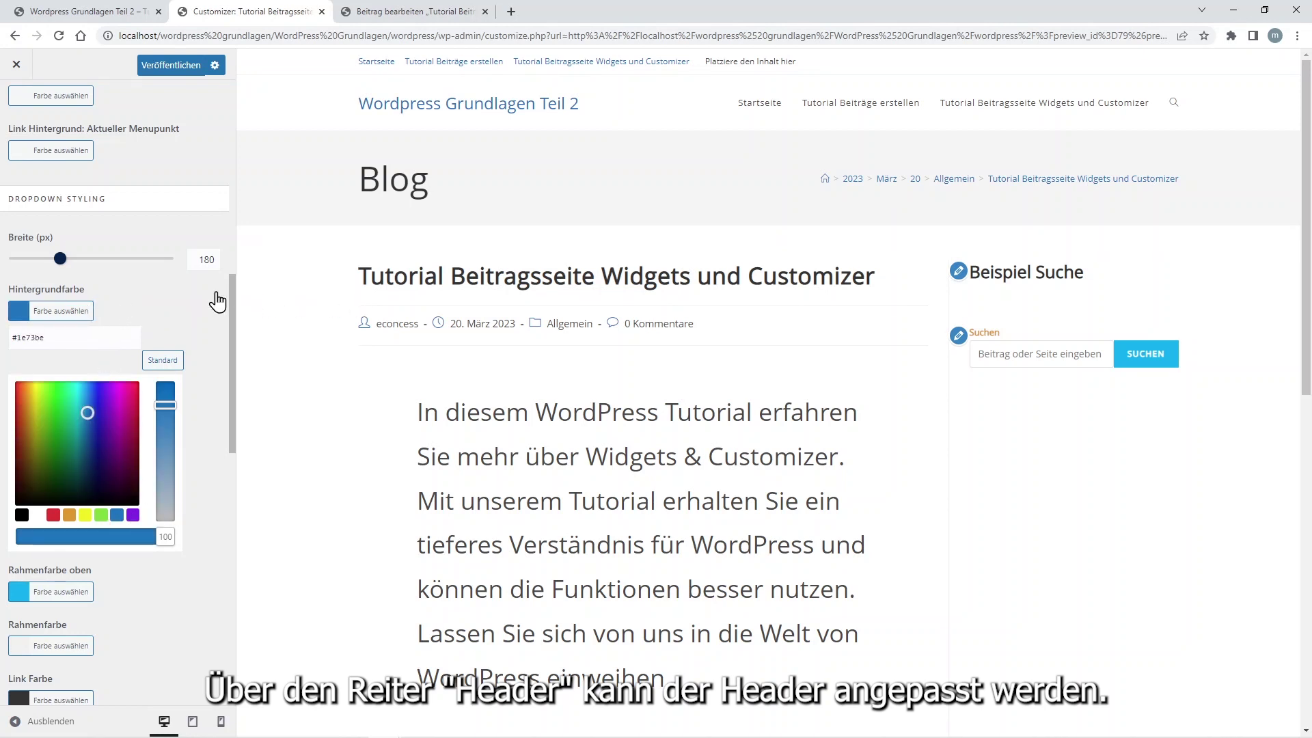
pyautogui.scroll(8, 202, 317)
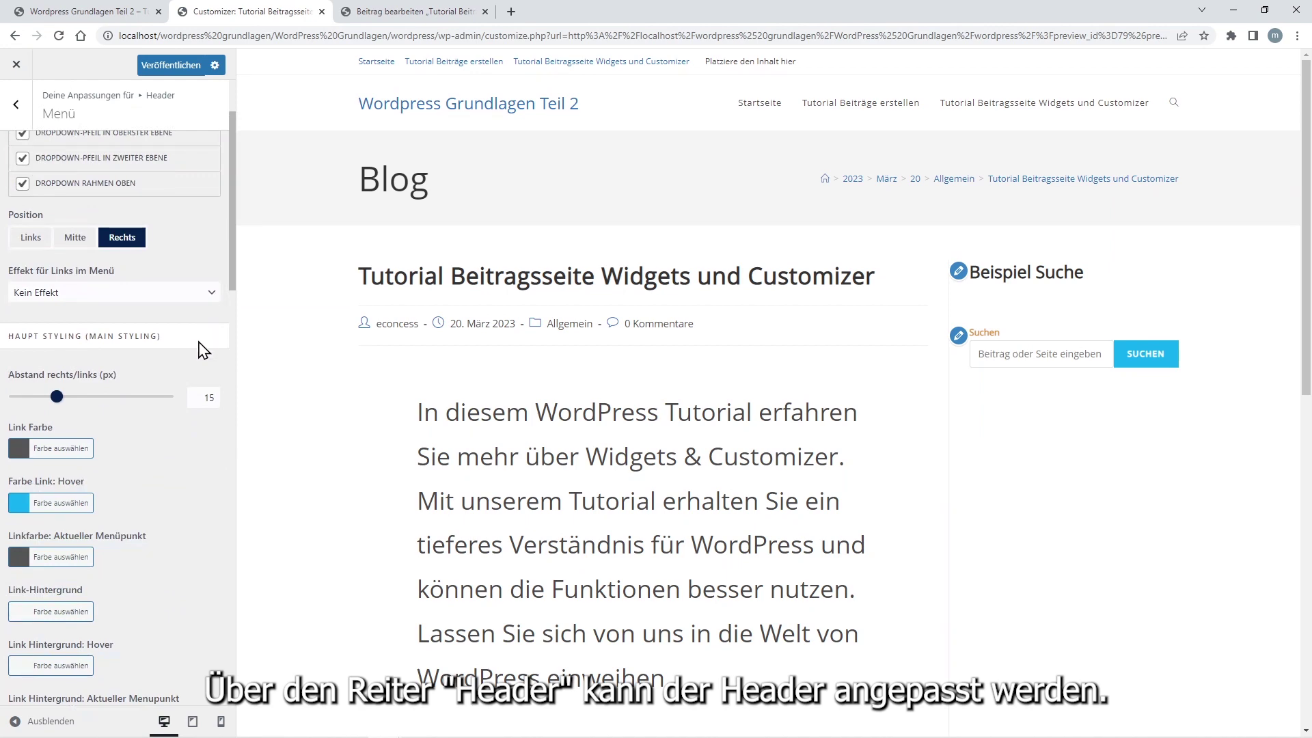
pyautogui.scroll(-10, 393, 365)
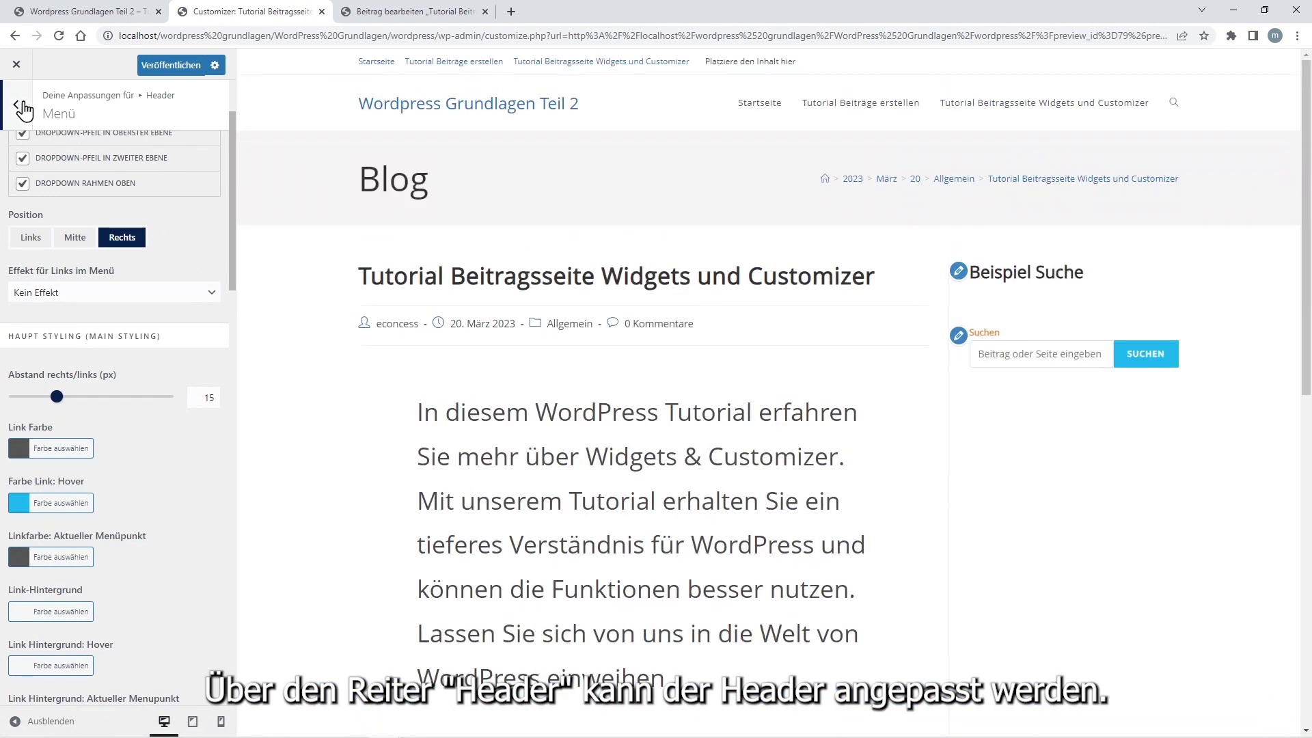
pyautogui.click(16, 103)
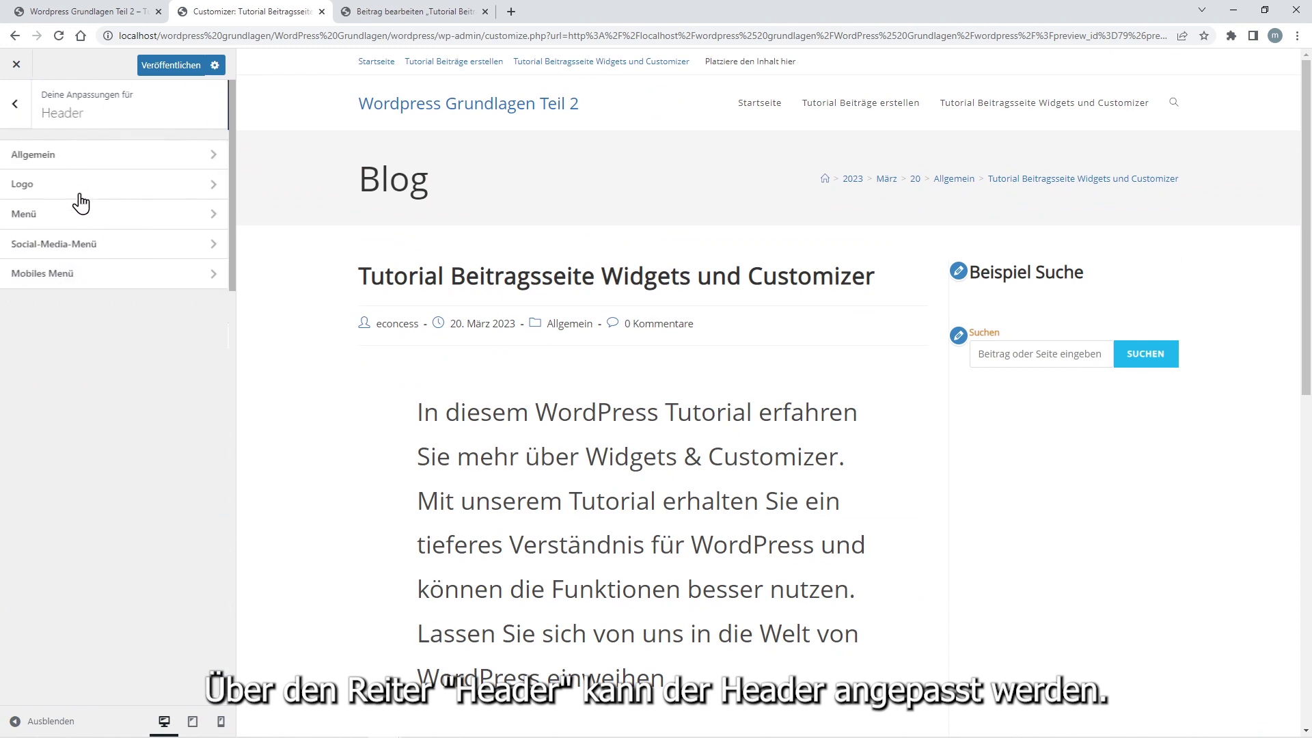
# Step: Examine the header's Social-Media-Menü setting and the Allgemein options of the Leiste - ganz oben section
pyautogui.click(108, 250)
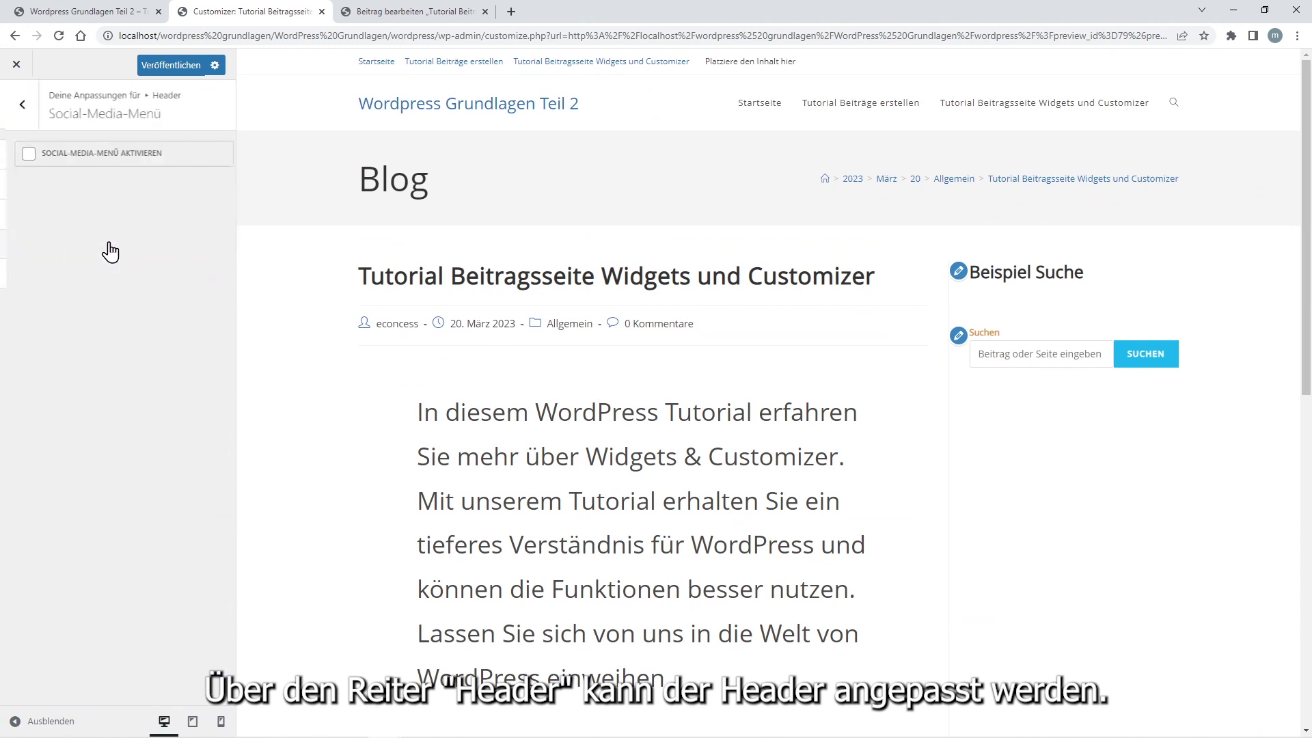
pyautogui.click(15, 113)
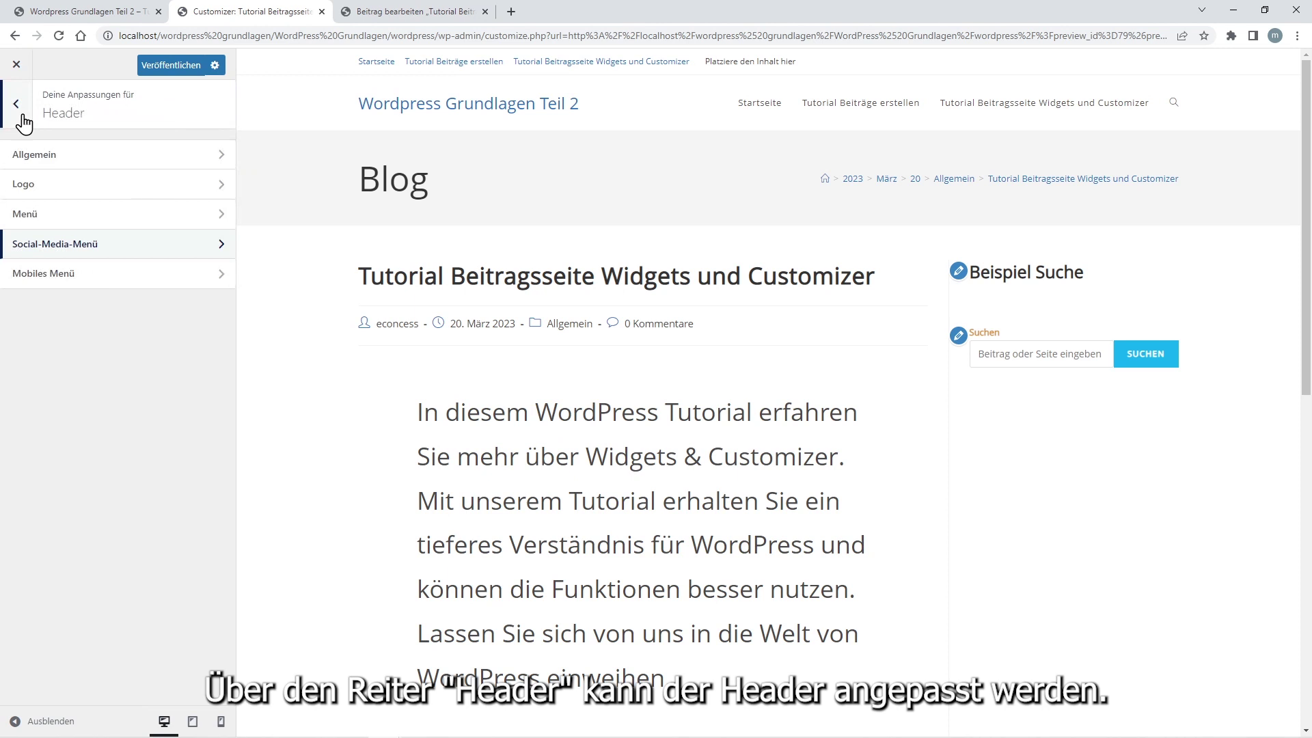
pyautogui.click(19, 116)
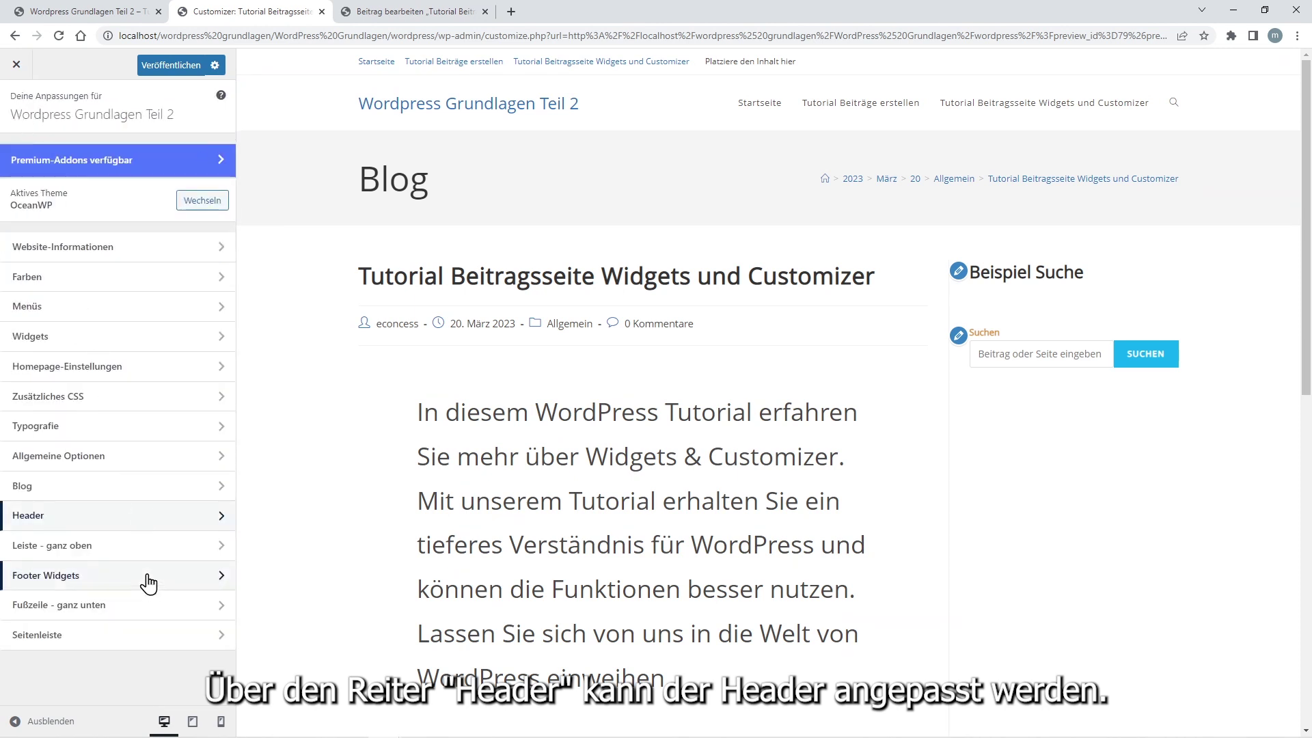
pyautogui.click(133, 547)
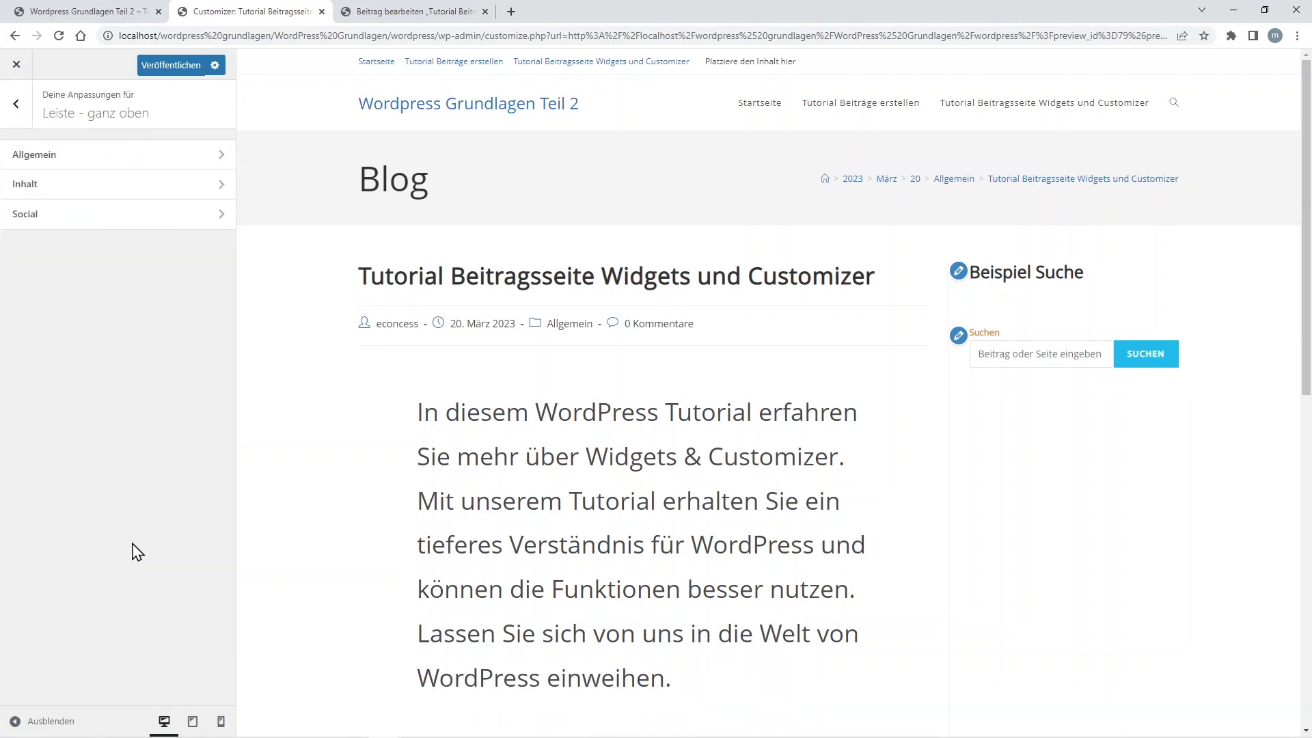
pyautogui.click(184, 156)
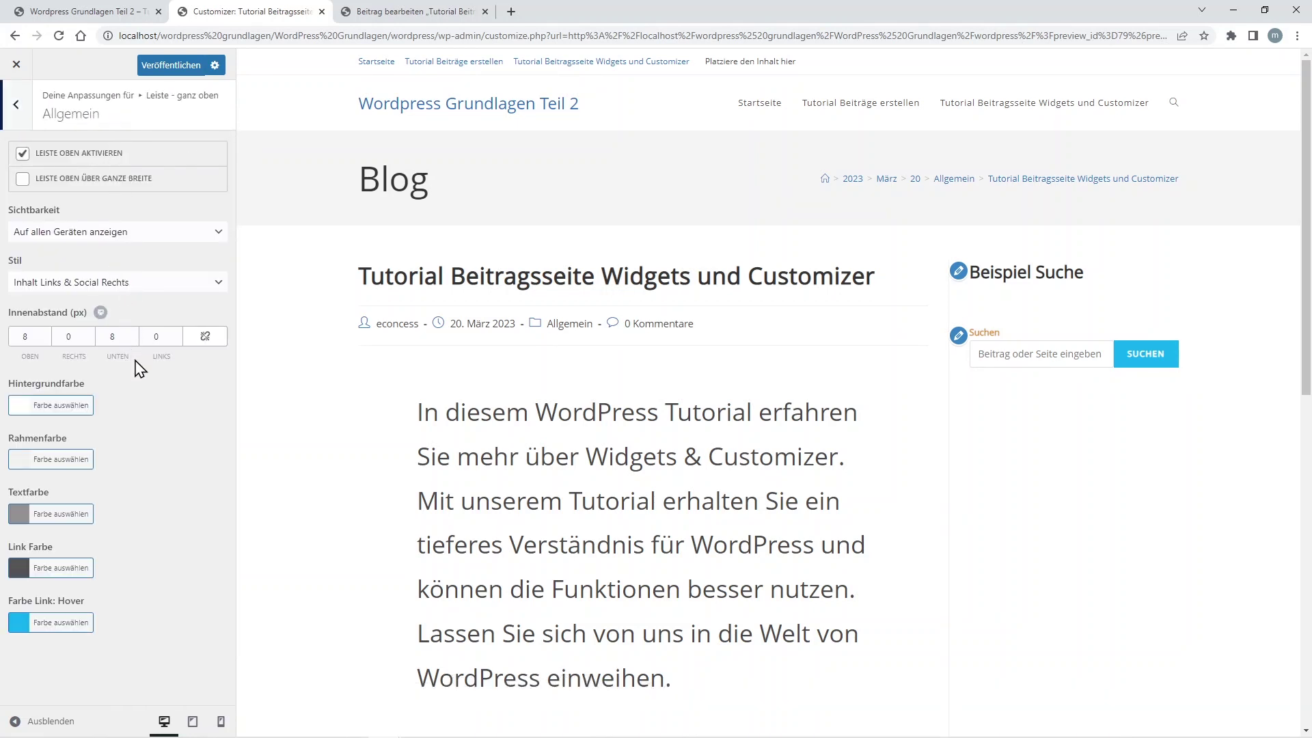
pyautogui.click(16, 104)
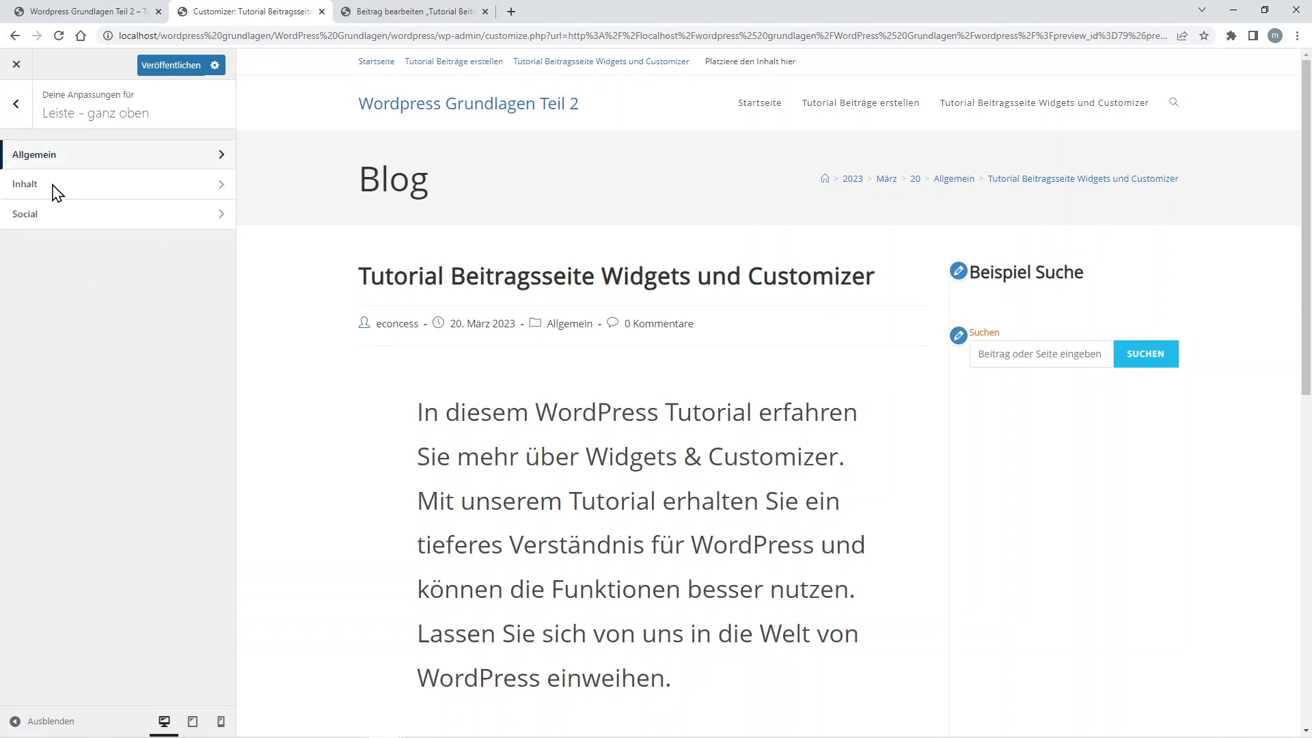
# Step: Delete the placeholder text from the Inhalt of Leiste - ganz oben, publish the changes and return to the overview
pyautogui.click(210, 185)
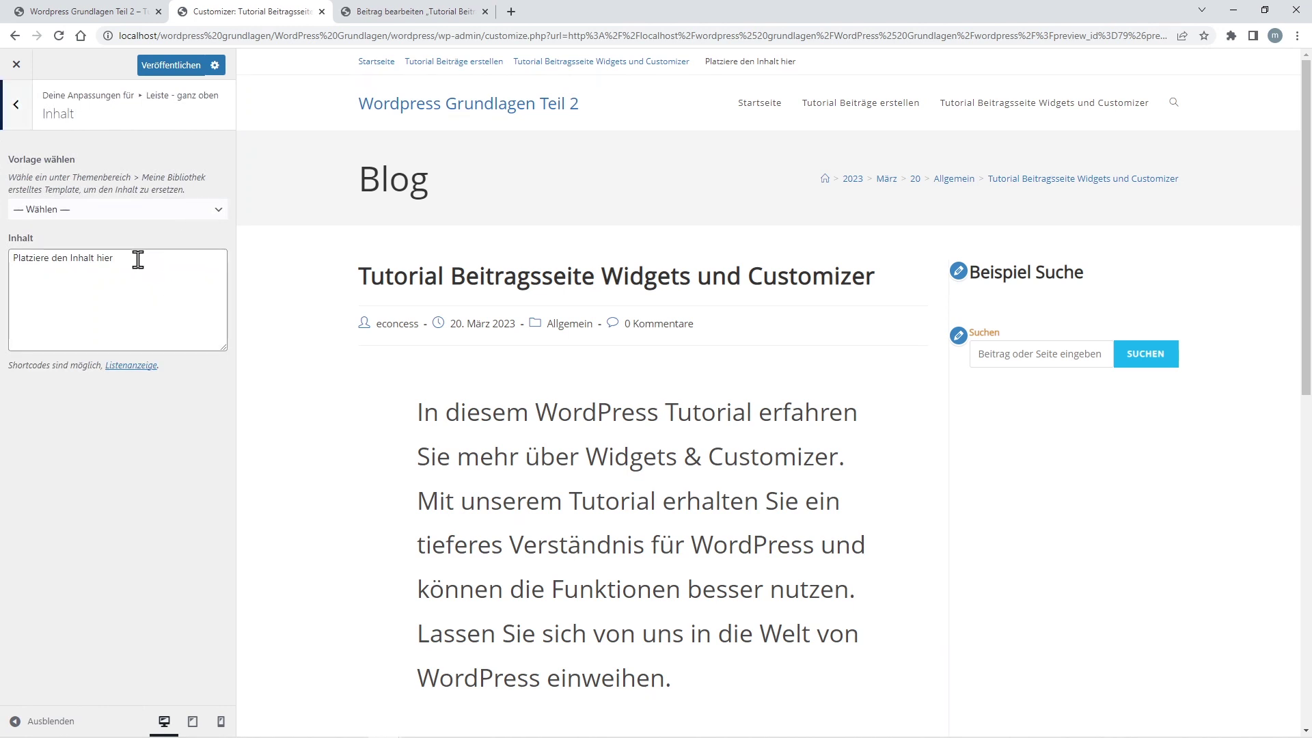
pyautogui.moveTo(119, 258); pyautogui.dragTo(25, 257)
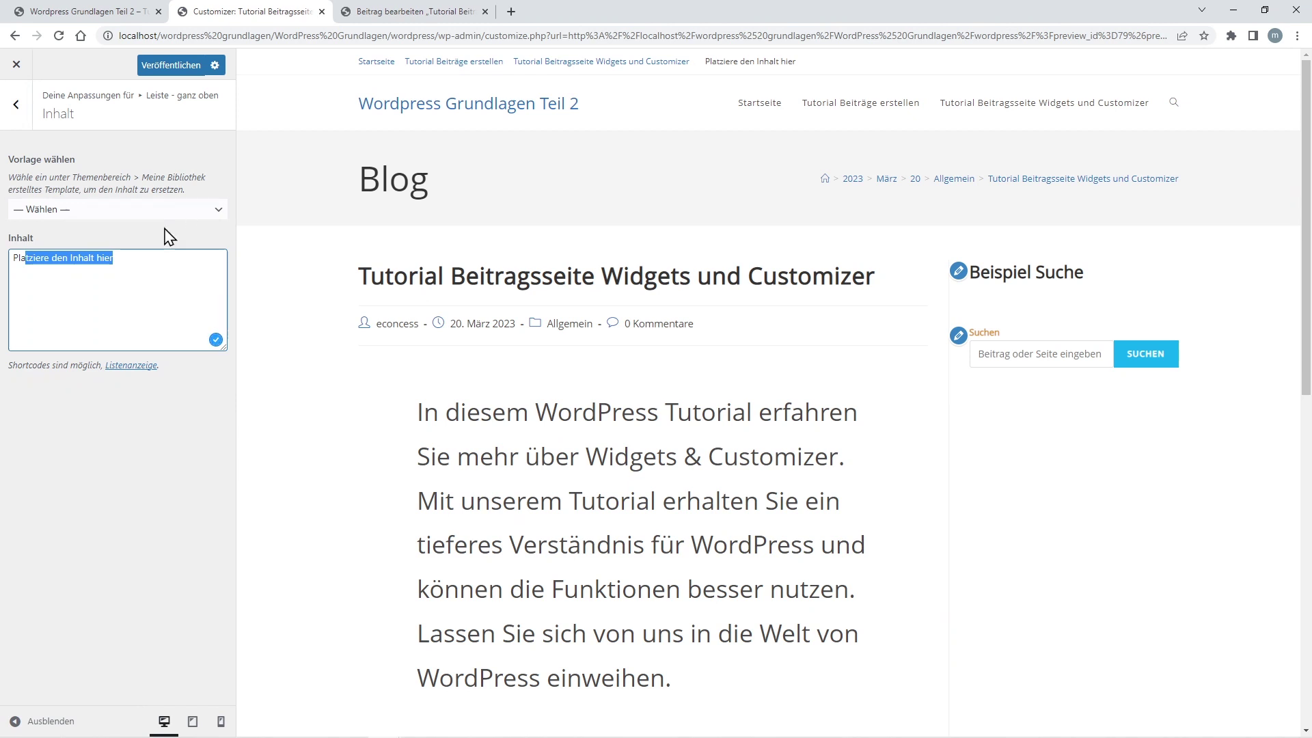
pyautogui.press('BackSpace')
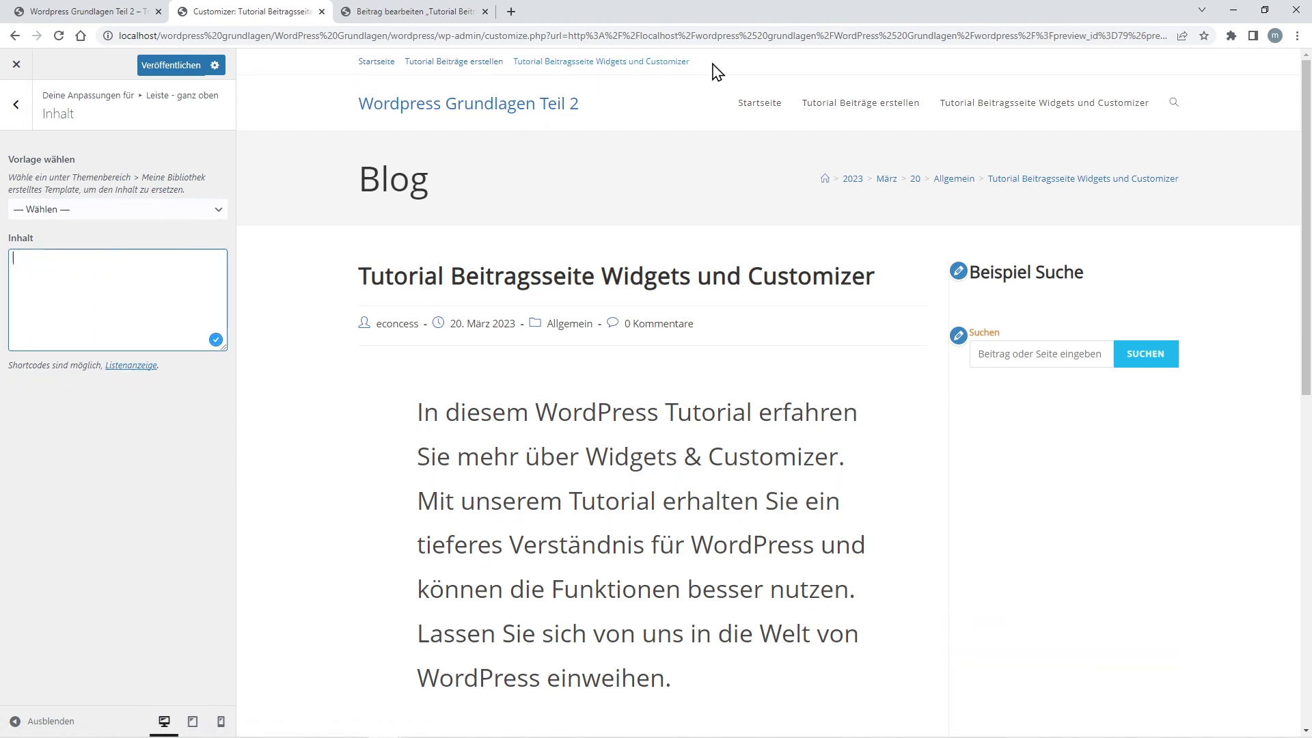
pyautogui.click(195, 212)
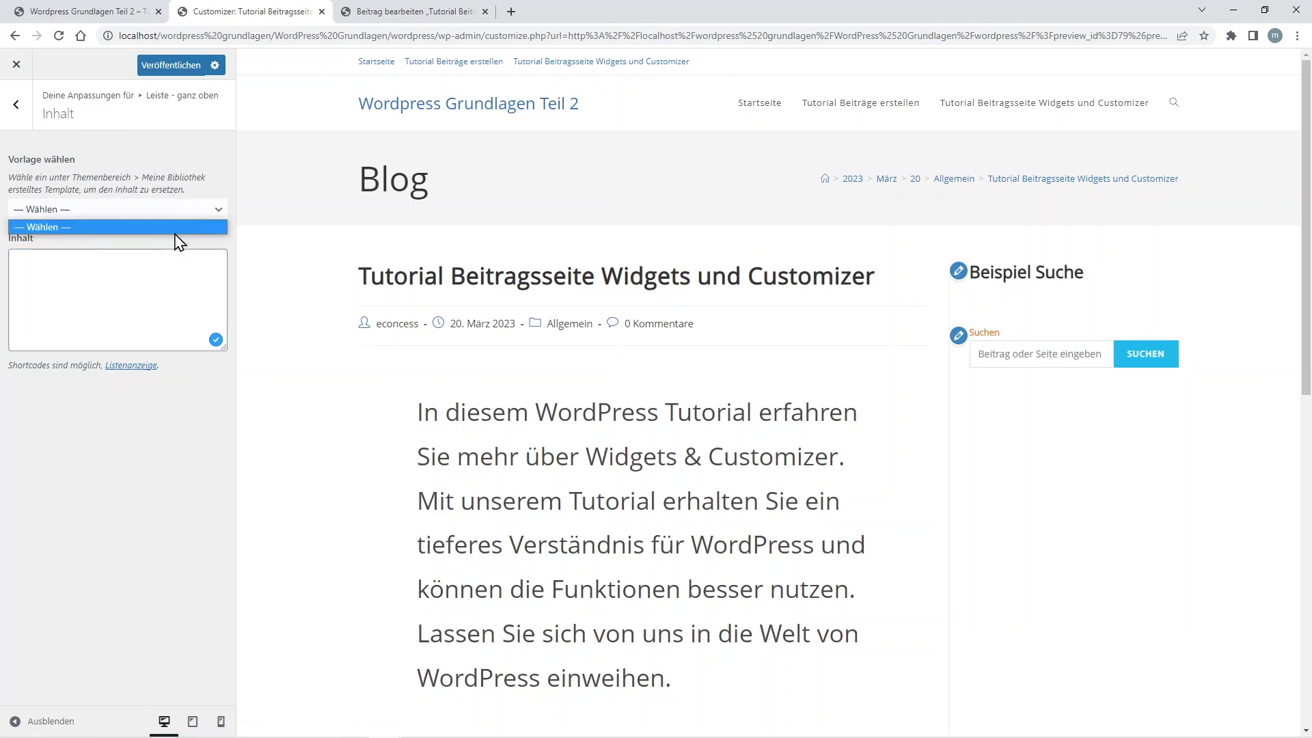
pyautogui.click(168, 231)
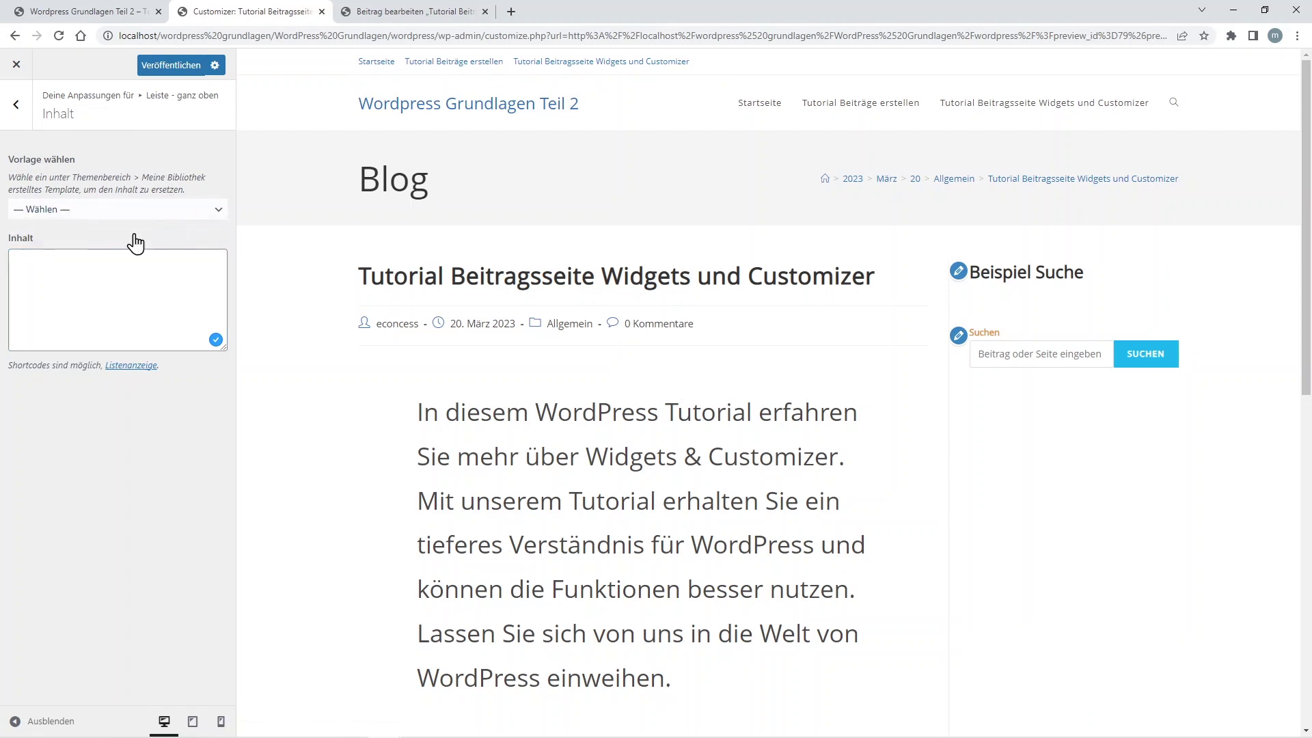
pyautogui.click(15, 104)
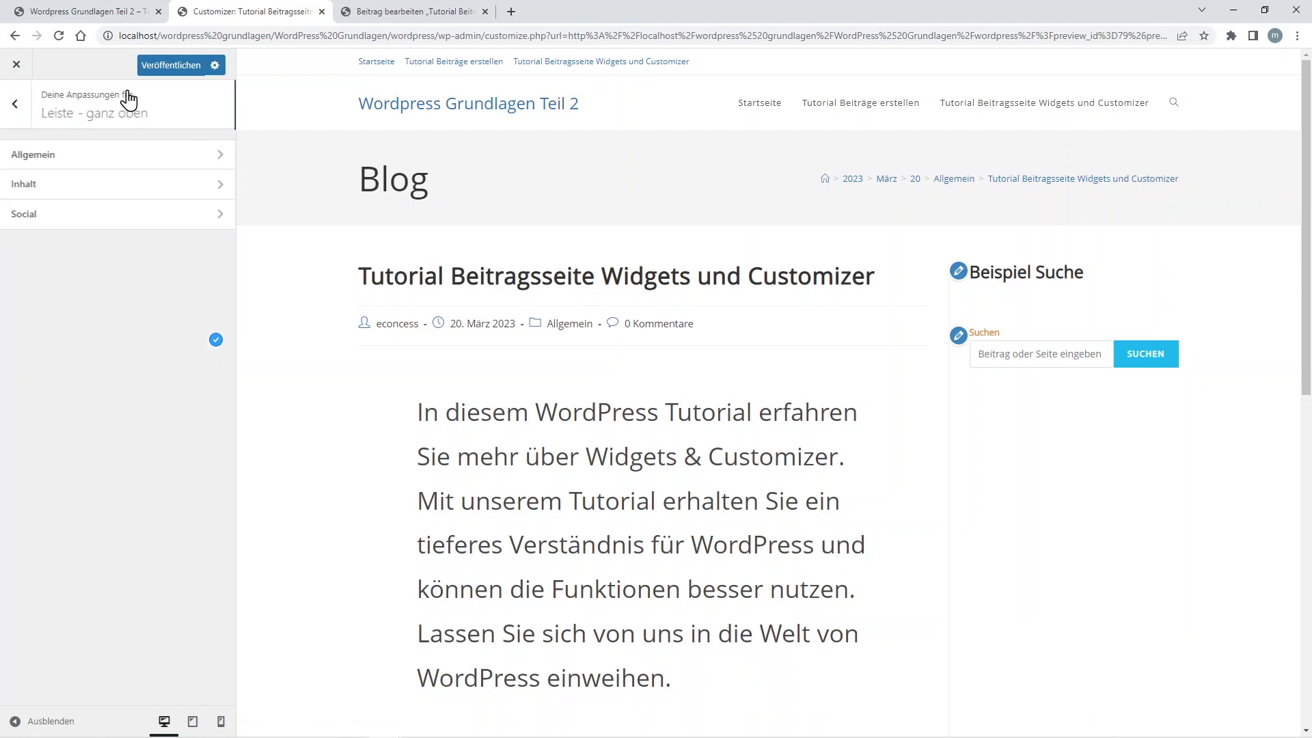
pyautogui.click(161, 68)
pyautogui.click(15, 109)
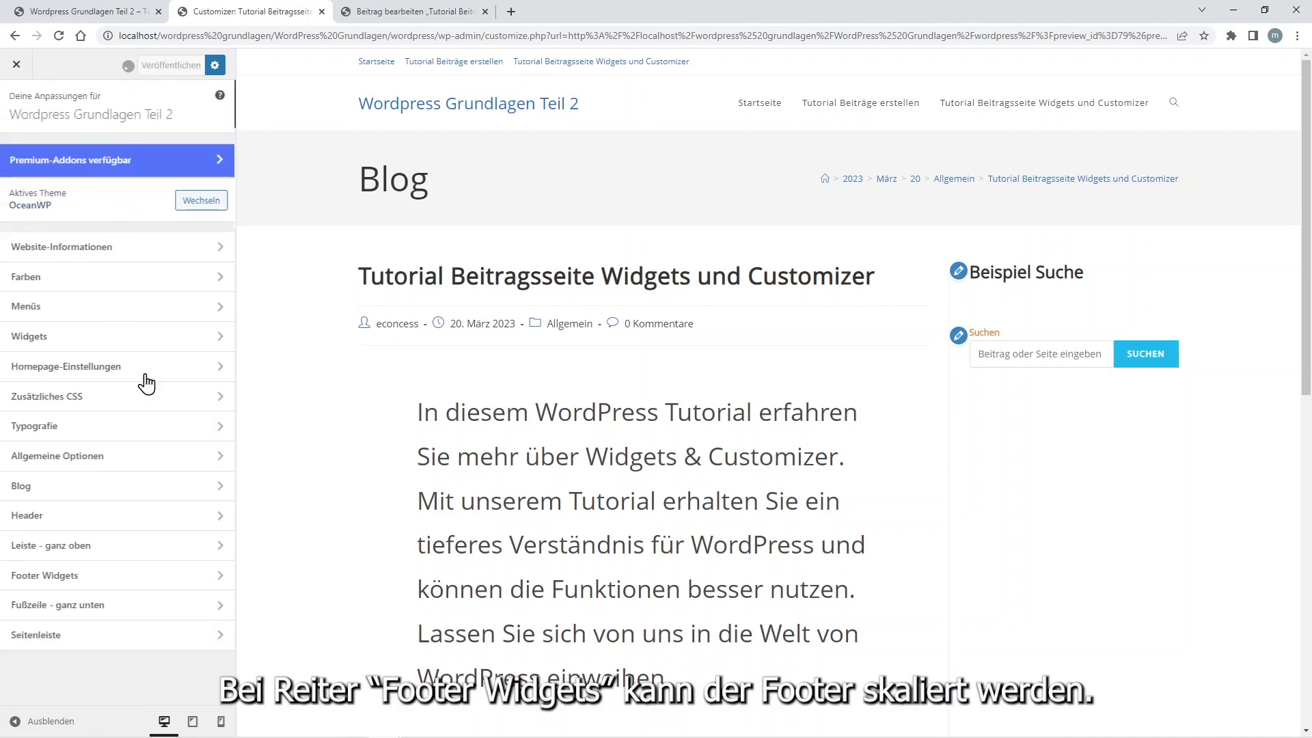
# Step: Turn on Fixierter Footer in the Footer Widgets settings, review the remaining footer options and return to the overview
pyautogui.click(112, 582)
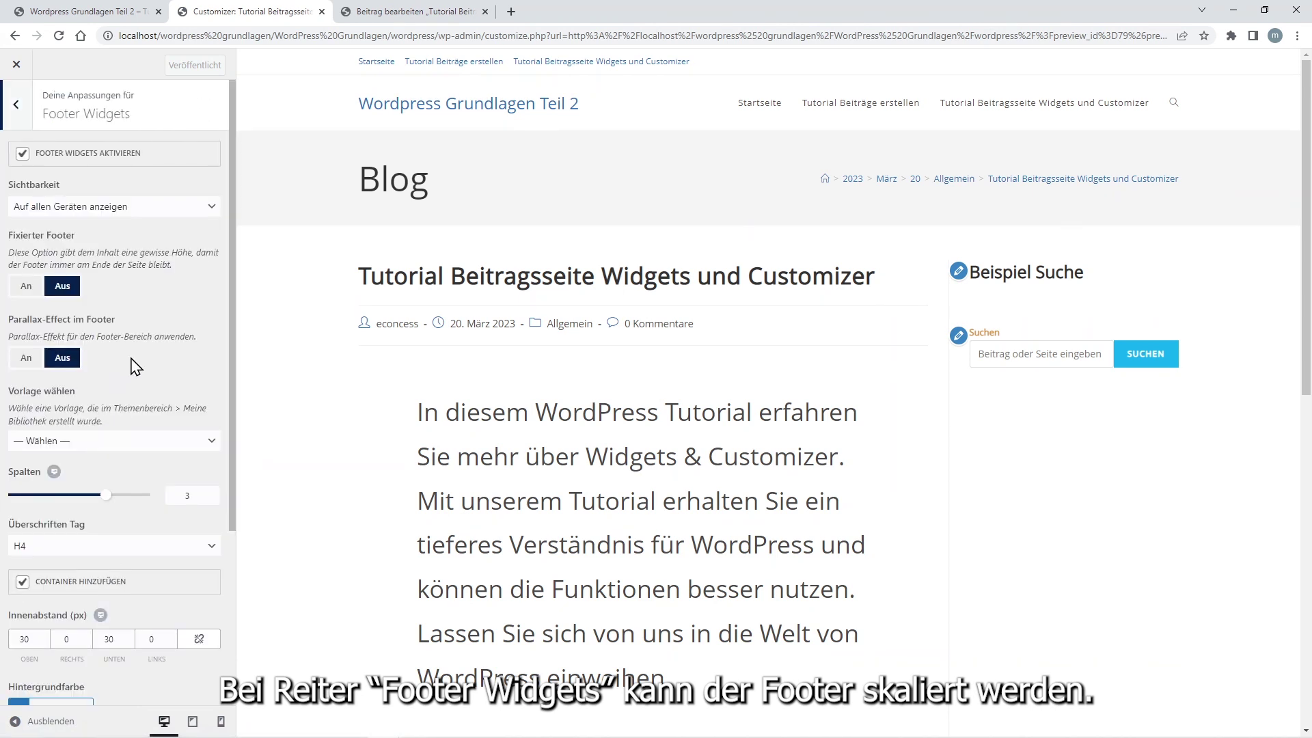
pyautogui.scroll(-3, 168, 294)
pyautogui.scroll(-8, 375, 369)
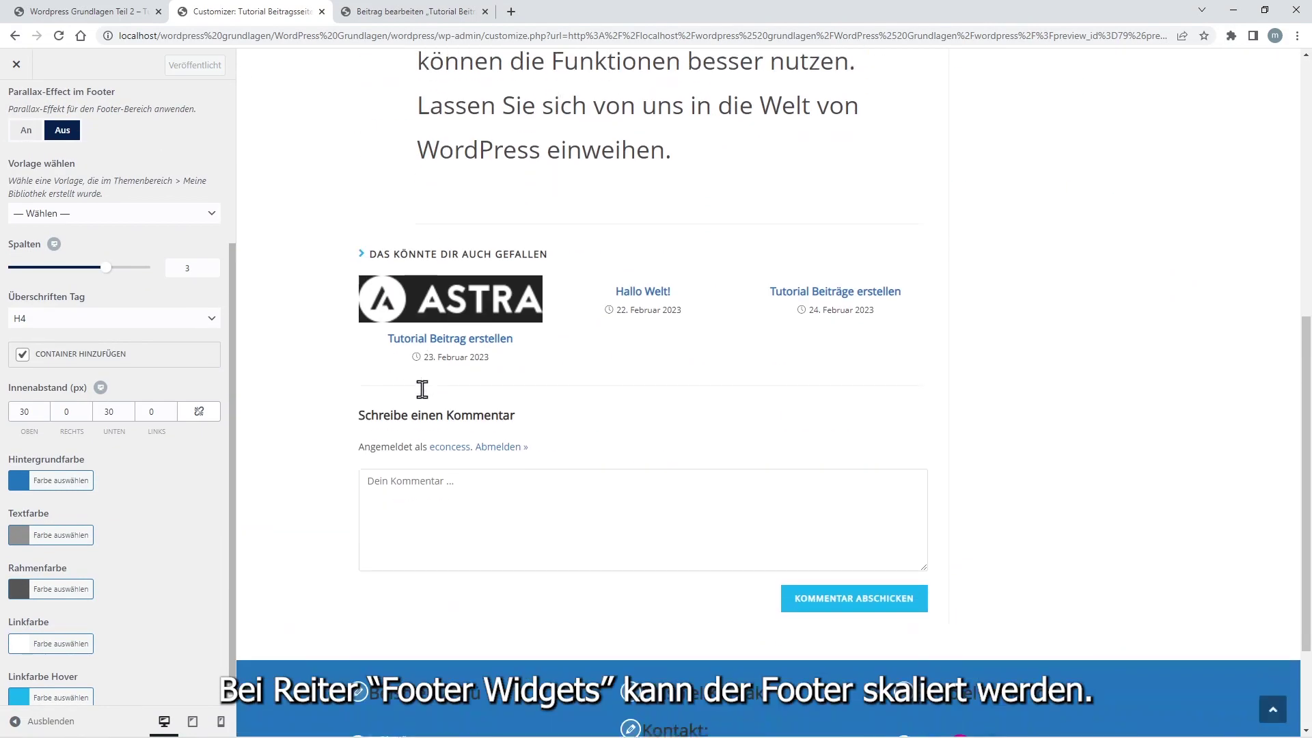
pyautogui.scroll(3, 64, 277)
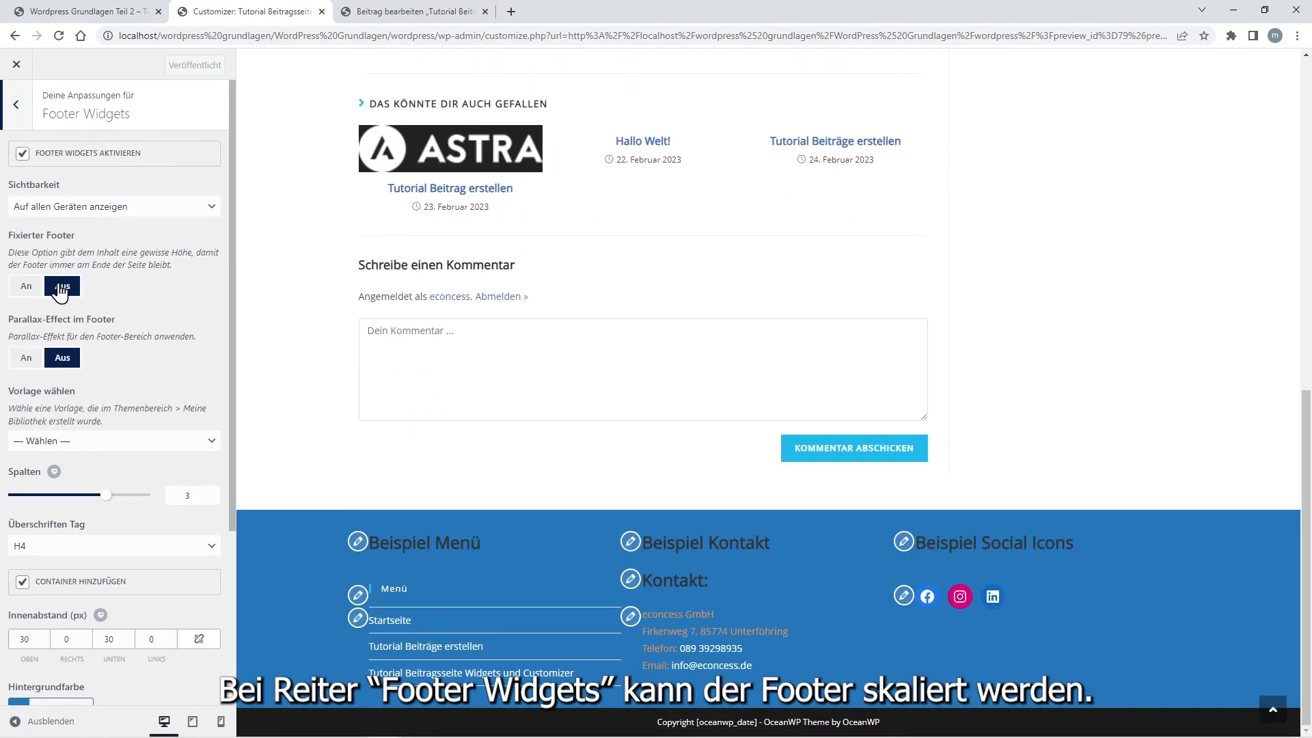
pyautogui.click(26, 286)
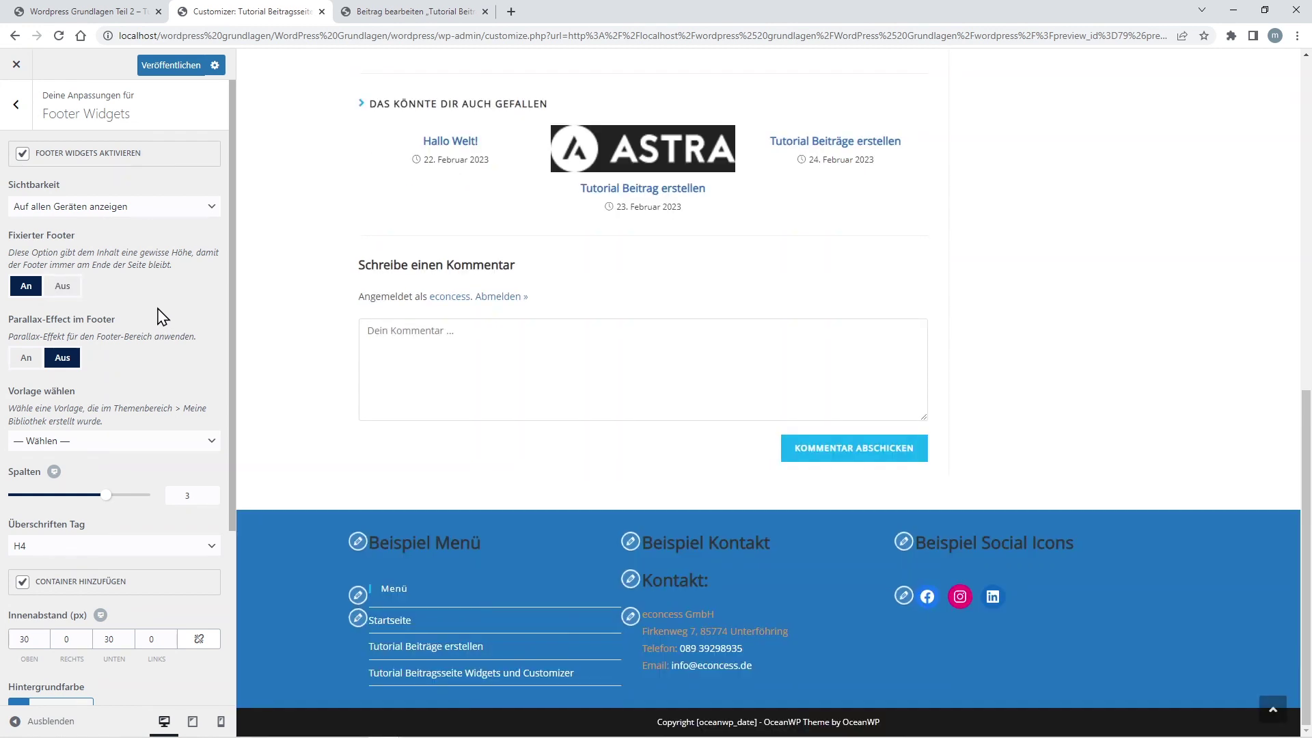
pyautogui.scroll(-2, 157, 316)
pyautogui.scroll(-2, 158, 316)
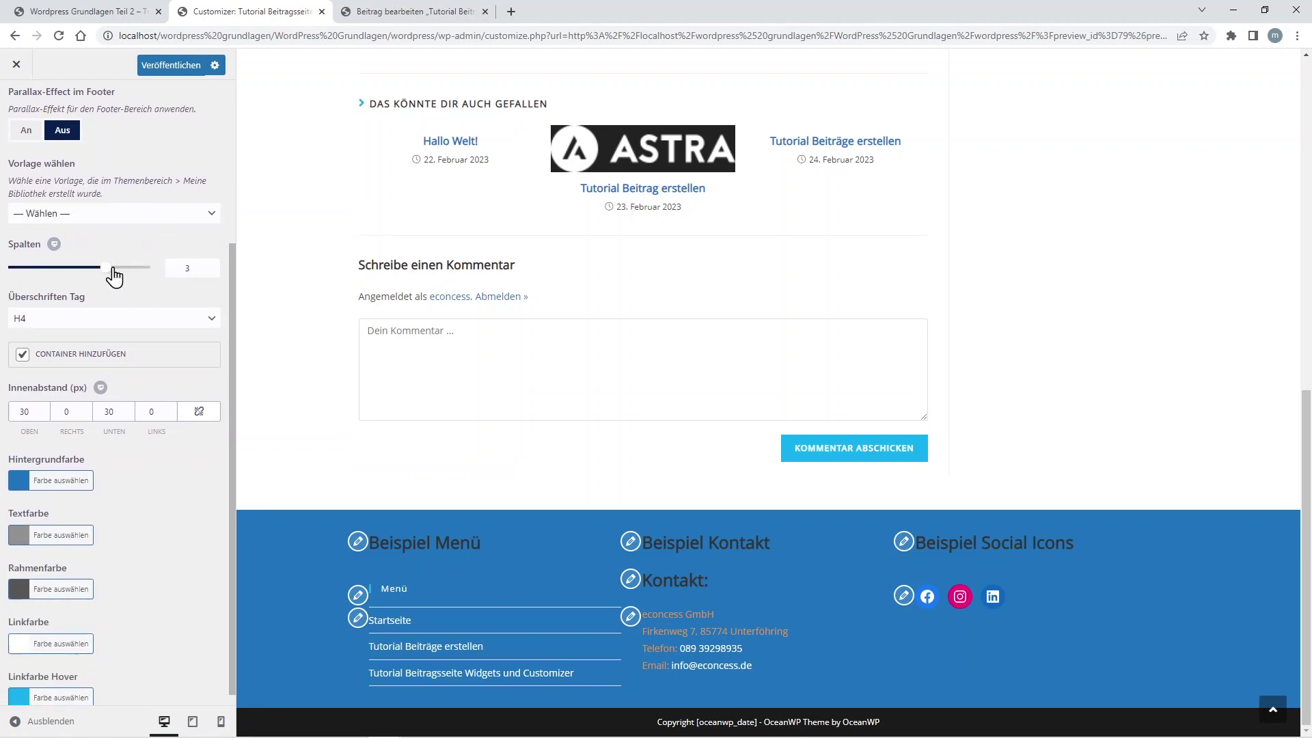
pyautogui.scroll(-1, 133, 328)
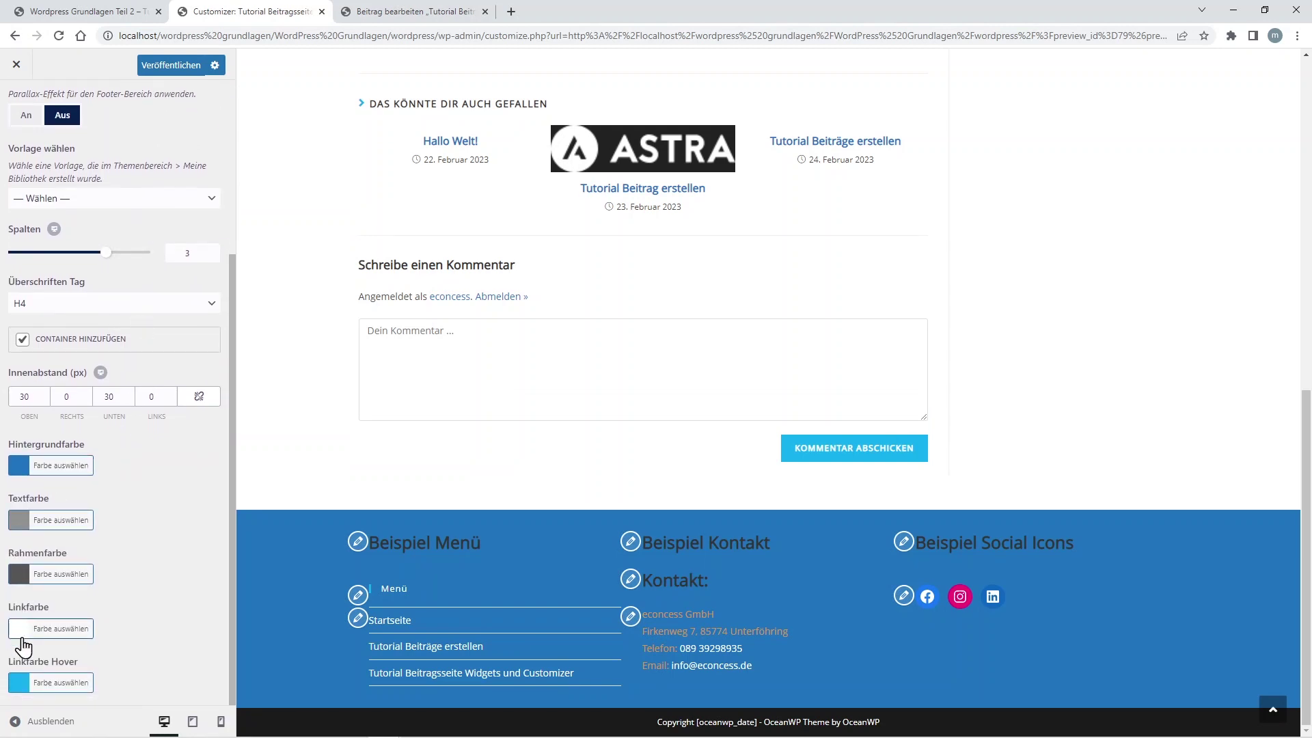
pyautogui.scroll(4, 45, 174)
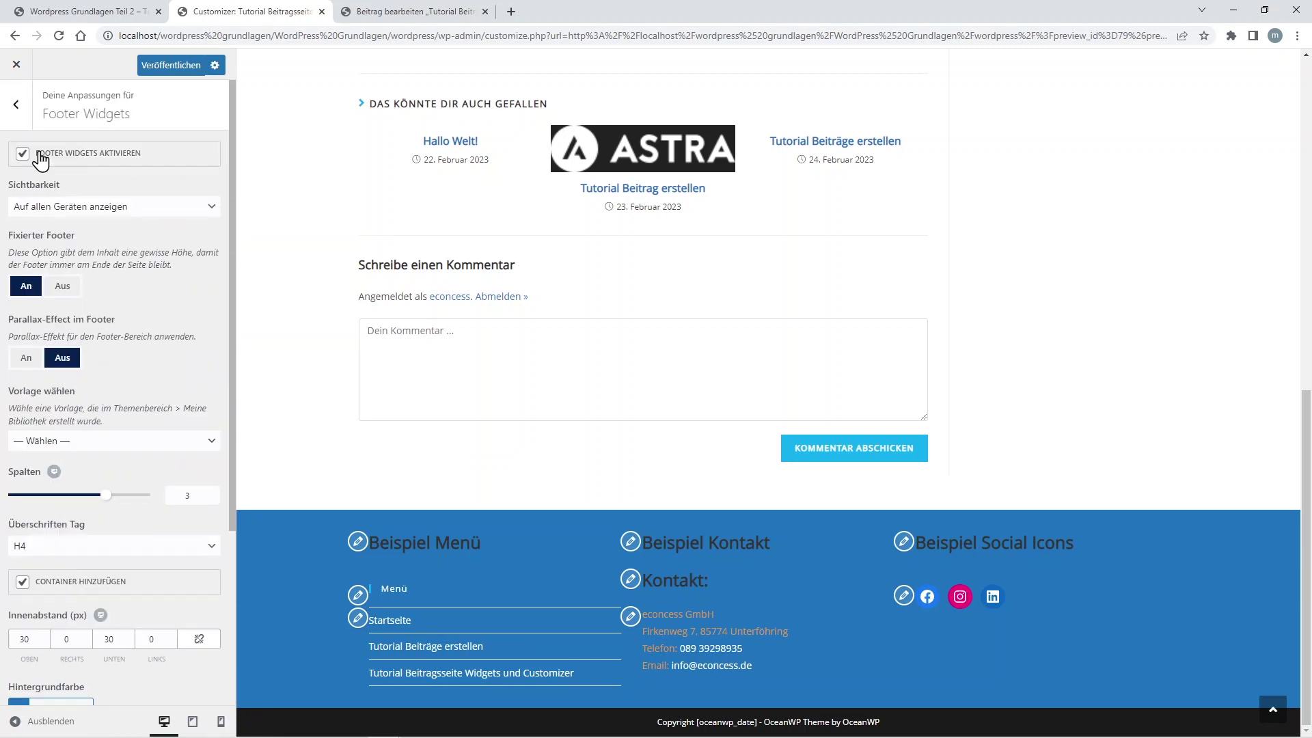
pyautogui.click(15, 117)
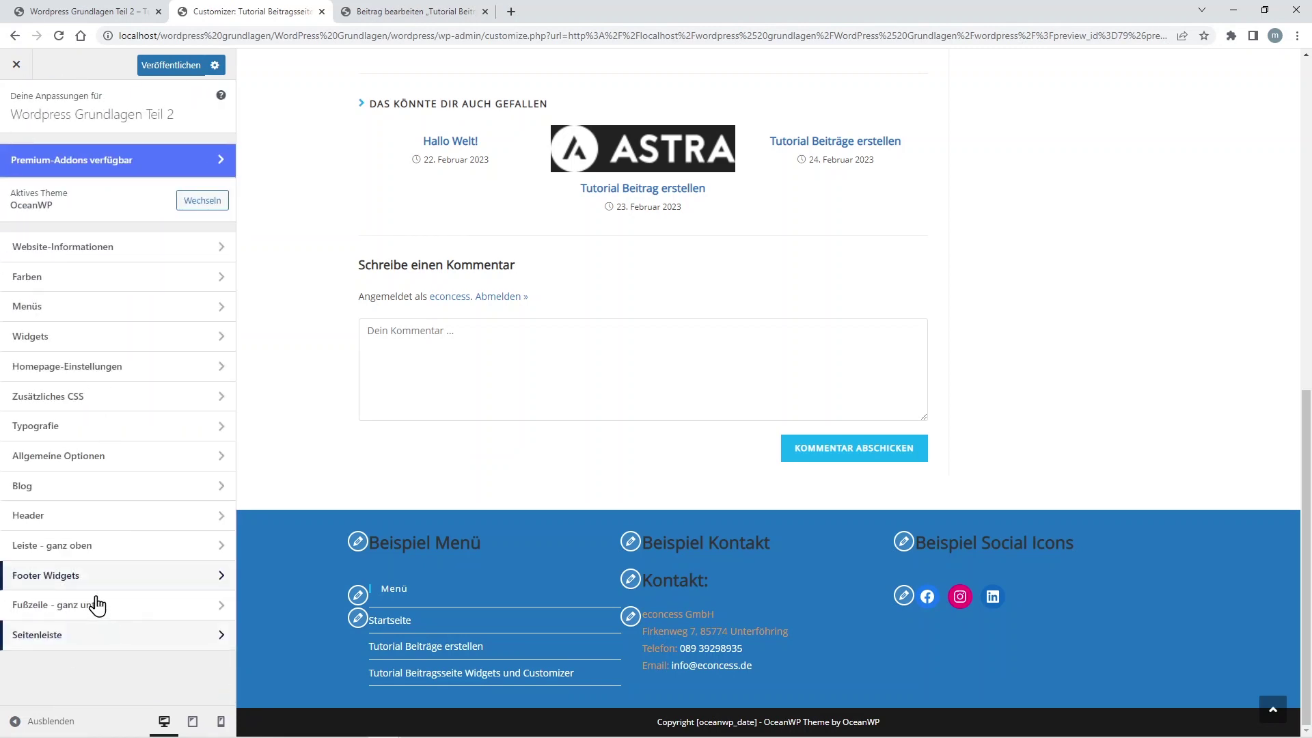
# Step: Set Rand unten for the widgets in the Seitenleiste settings to 0 px
pyautogui.click(92, 644)
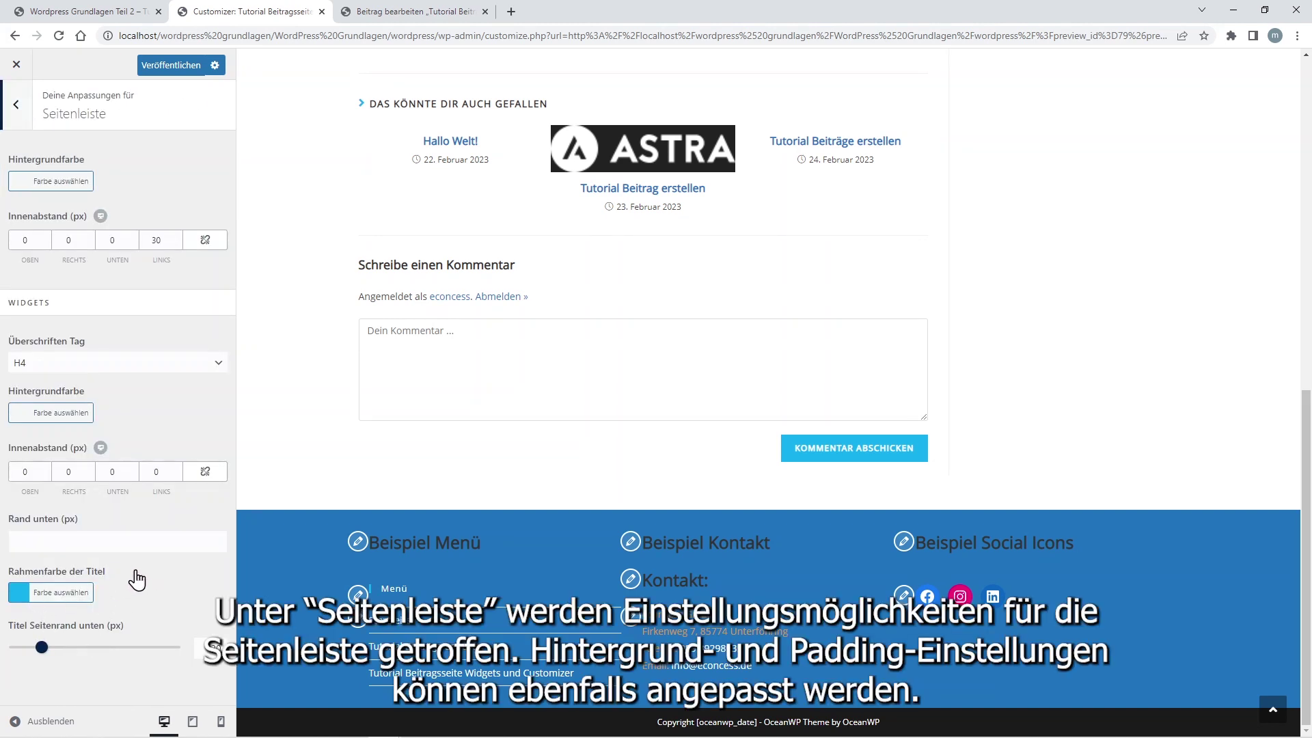
pyautogui.scroll(8, 611, 409)
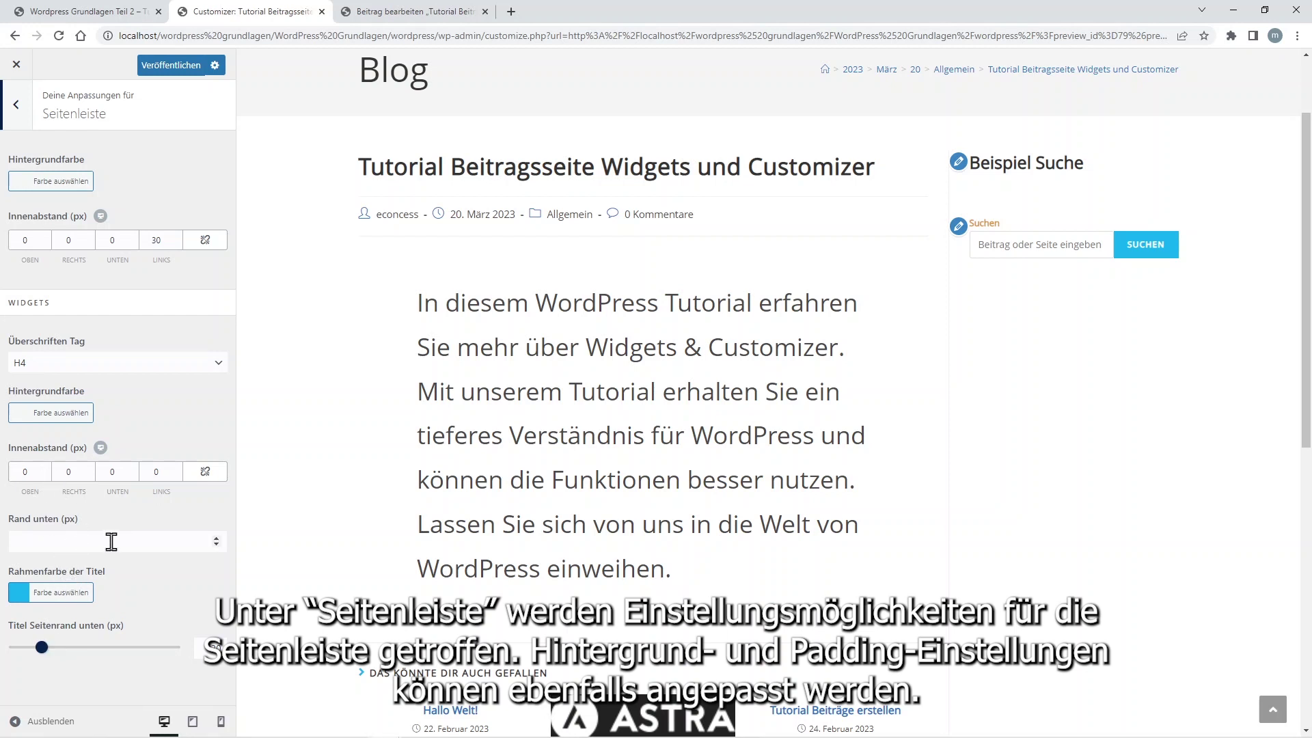
pyautogui.click(216, 539)
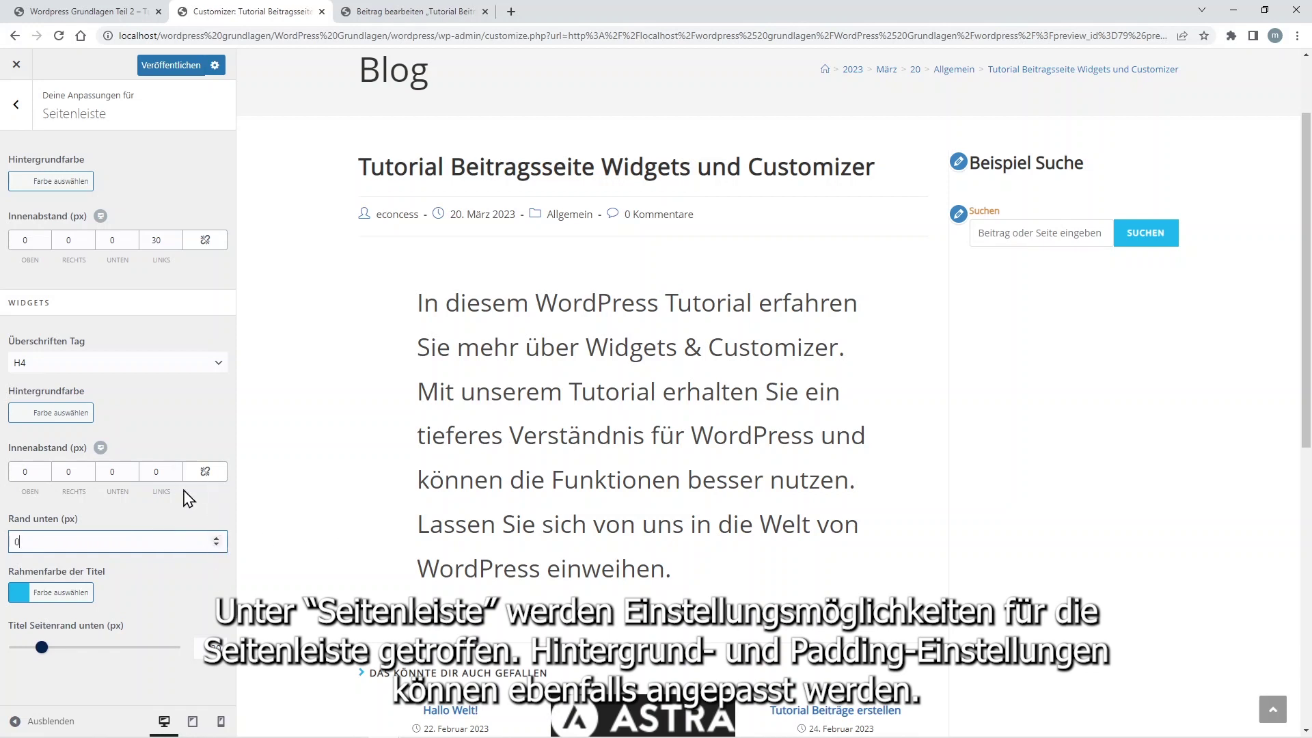
# Step: Try blue #1e73be as Hintergrundfarbe for the widgets and for the sidebar itself, setting each one to white #ffffff
pyautogui.click(22, 413)
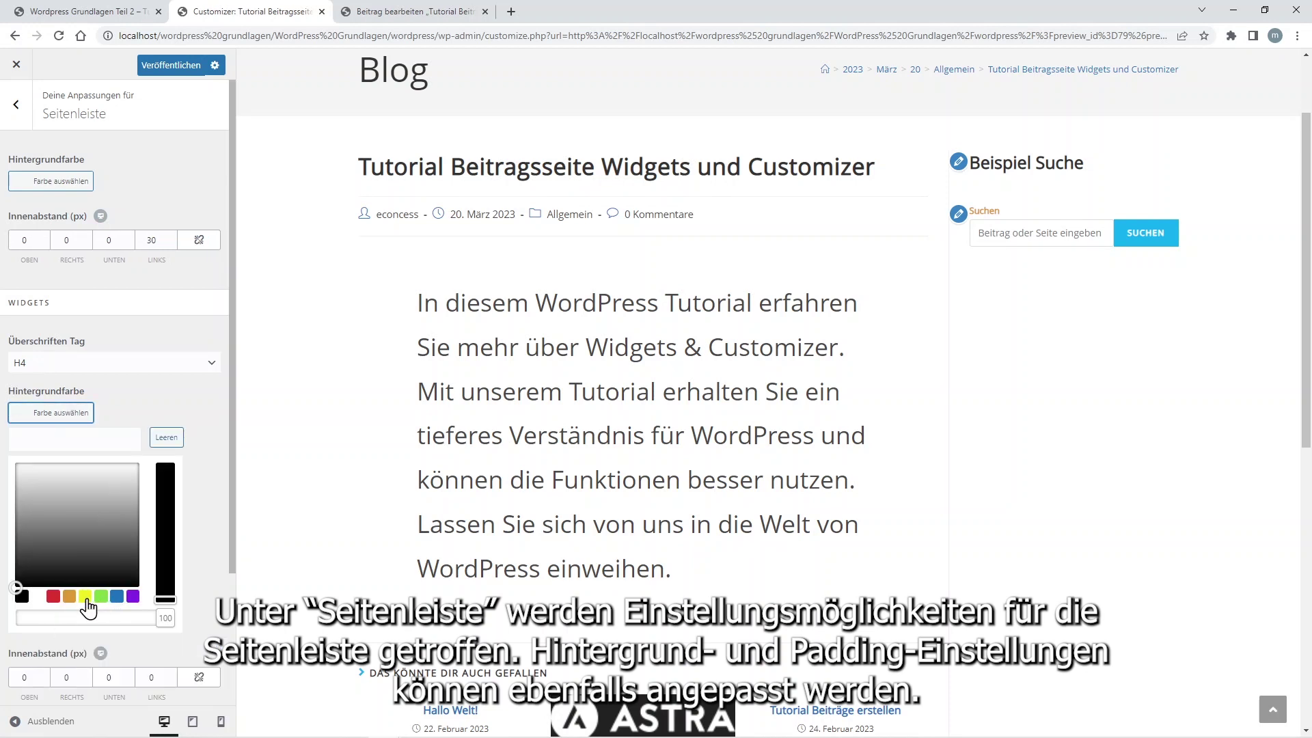
pyautogui.click(115, 599)
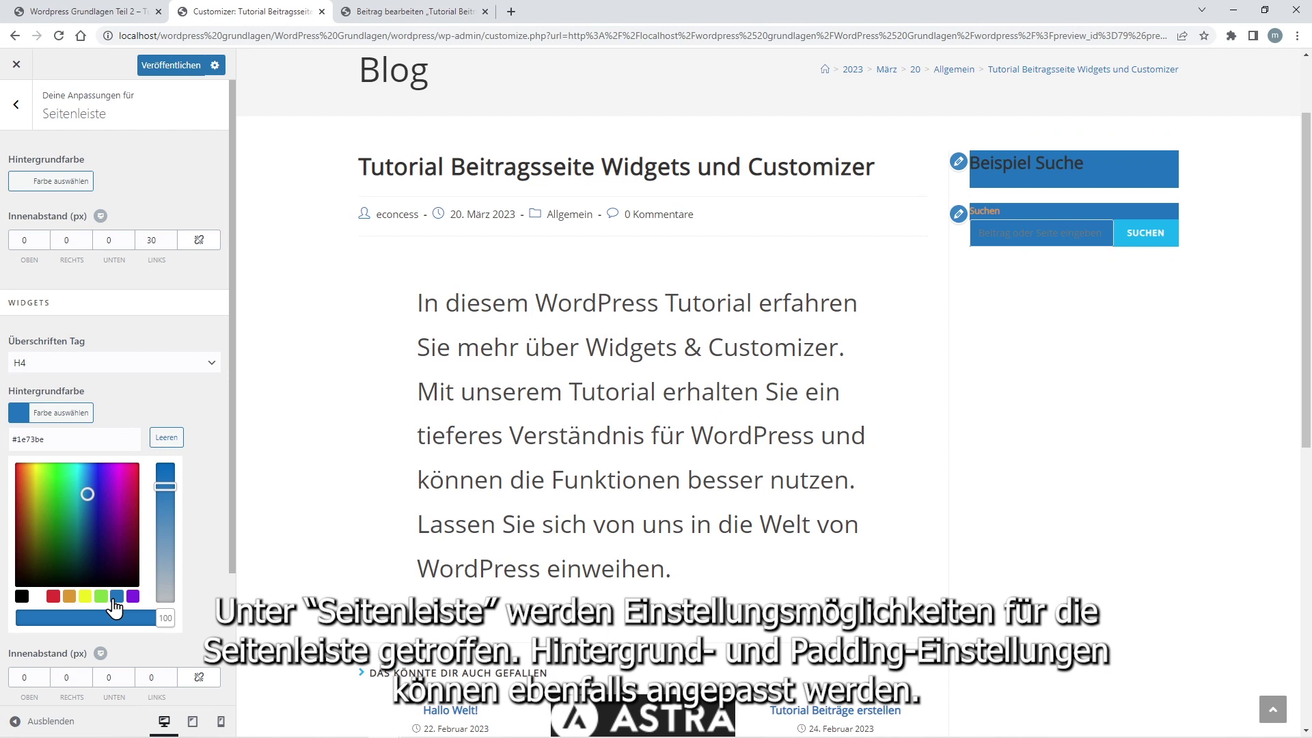
pyautogui.click(38, 597)
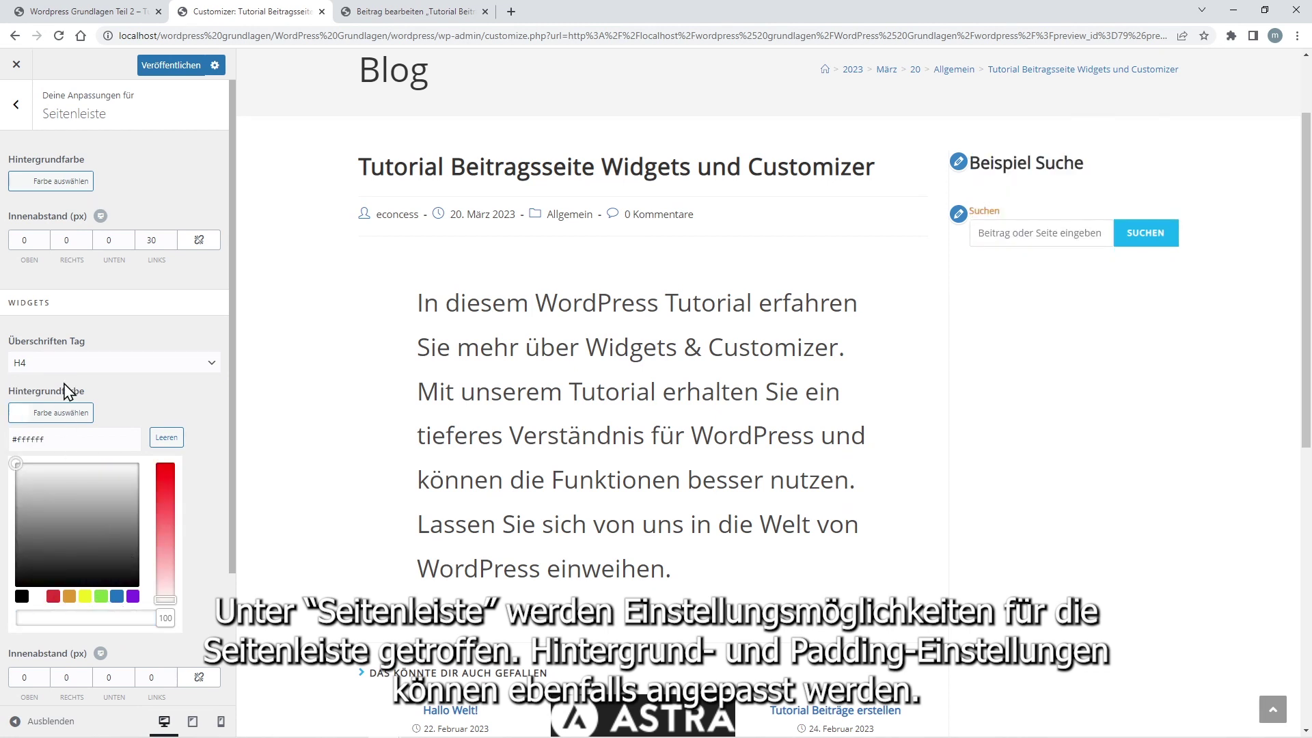
pyautogui.click(20, 188)
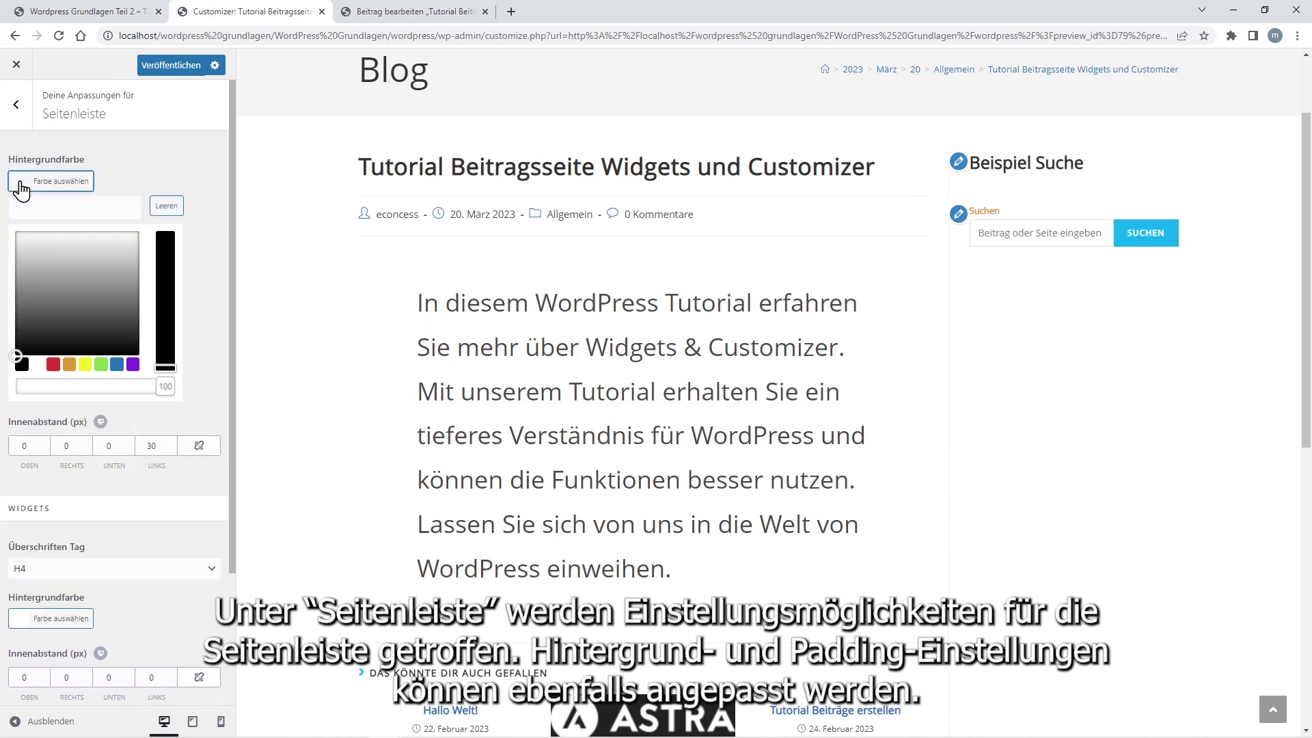
pyautogui.click(117, 365)
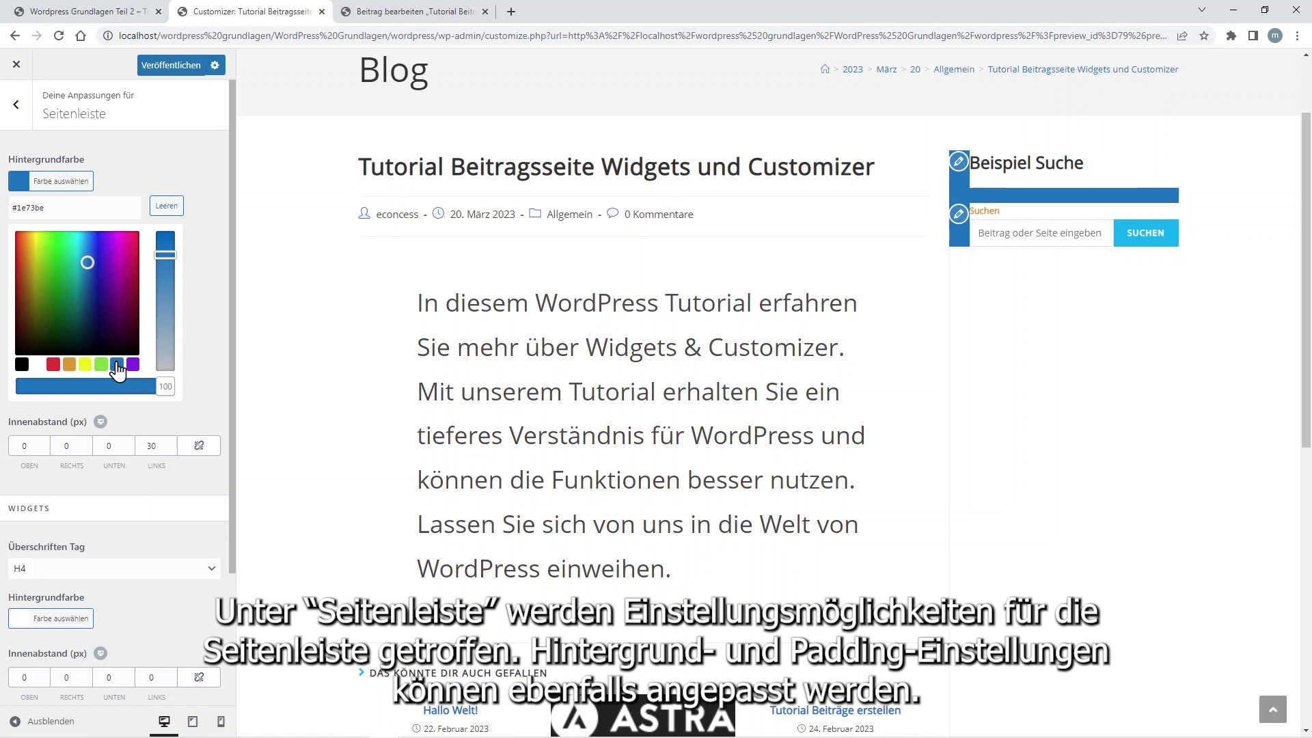
pyautogui.click(37, 365)
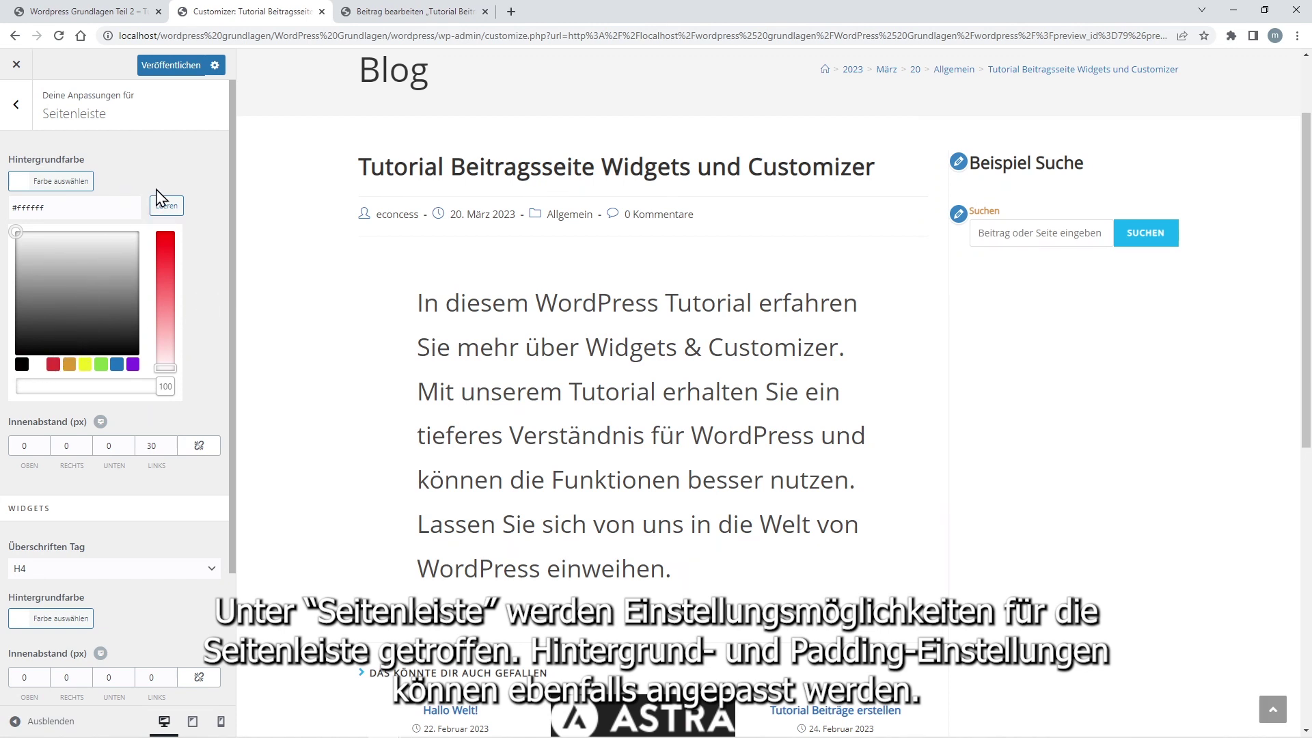
# Step: Raise the Oben value of the widgets' Innenabstand in the Seitenleiste settings to 9 px
pyautogui.scroll(-3, 164, 246)
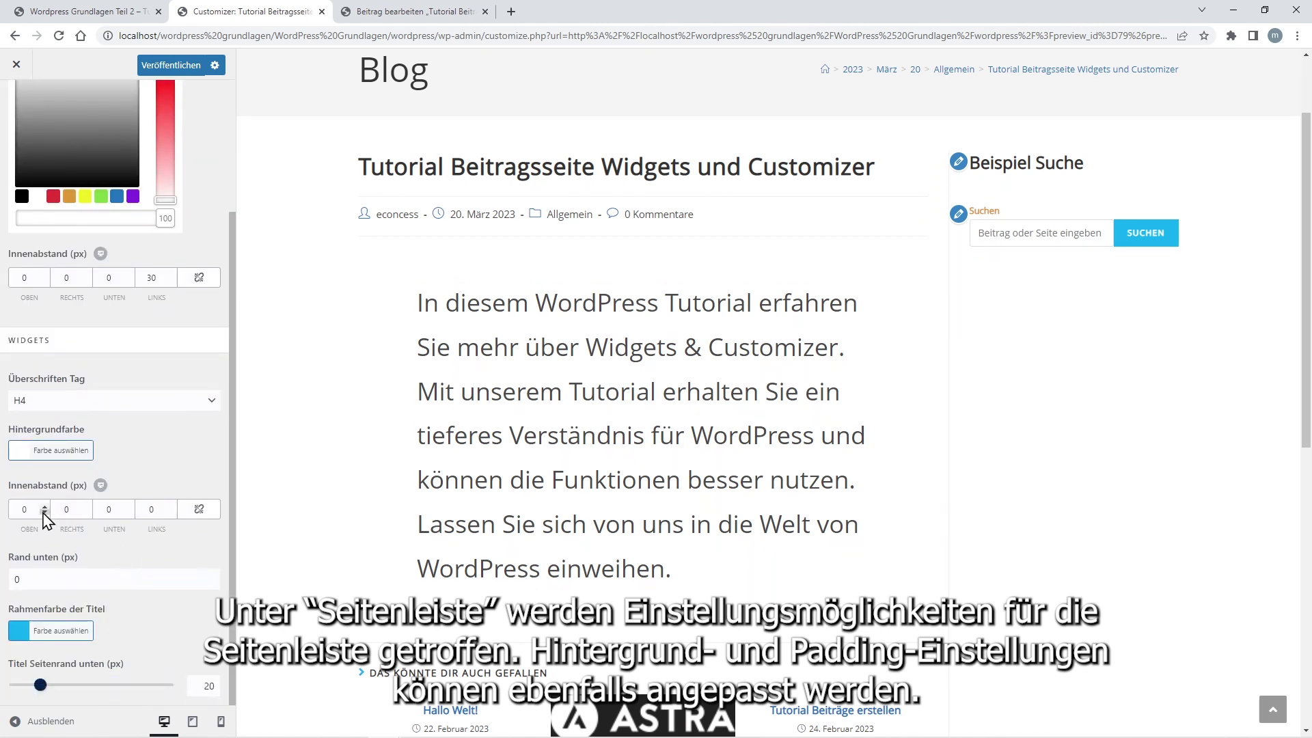
pyautogui.click(46, 508)
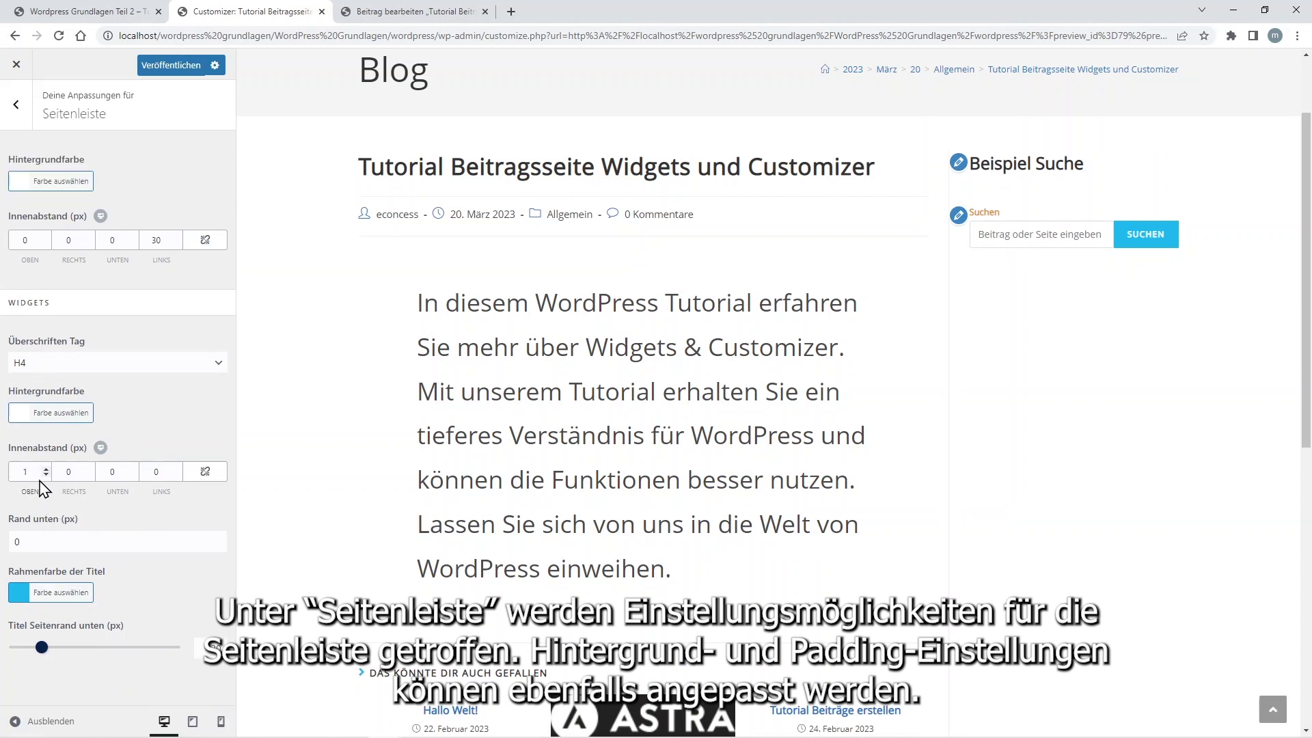
pyautogui.click(47, 476)
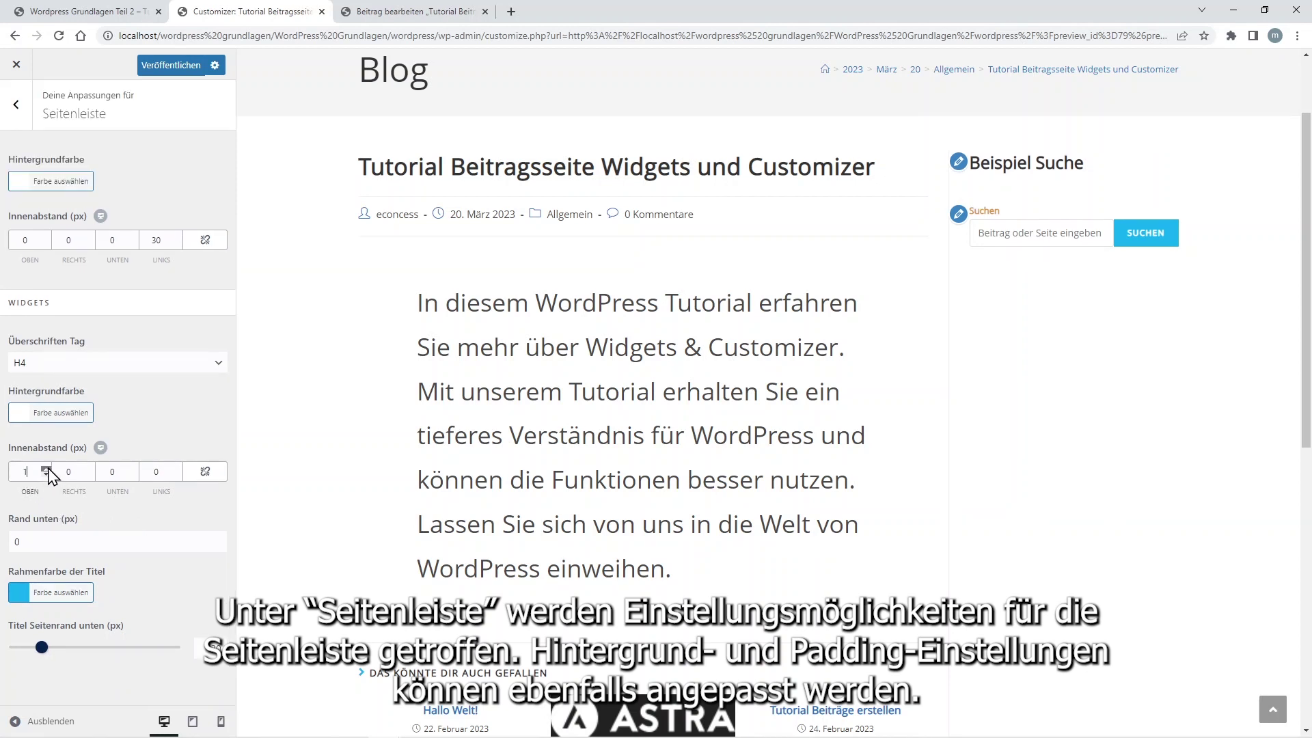
pyautogui.click(46, 469)
pyautogui.click(45, 469)
pyautogui.click(46, 468)
pyautogui.click(46, 469)
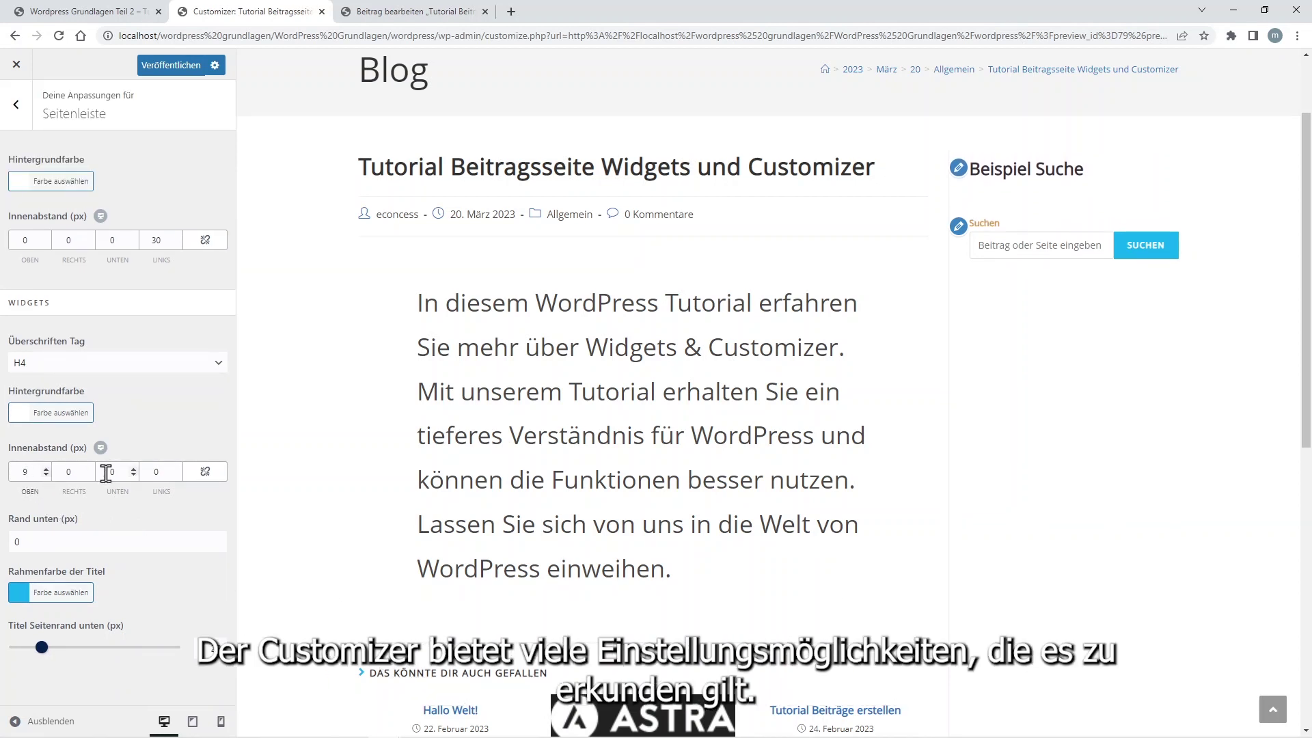
# Step: Raise the Rechts value of the widgets' Innenabstand to 7 px
pyautogui.click(91, 469)
pyautogui.click(90, 468)
pyautogui.click(90, 469)
pyautogui.click(90, 469)
pyautogui.click(90, 468)
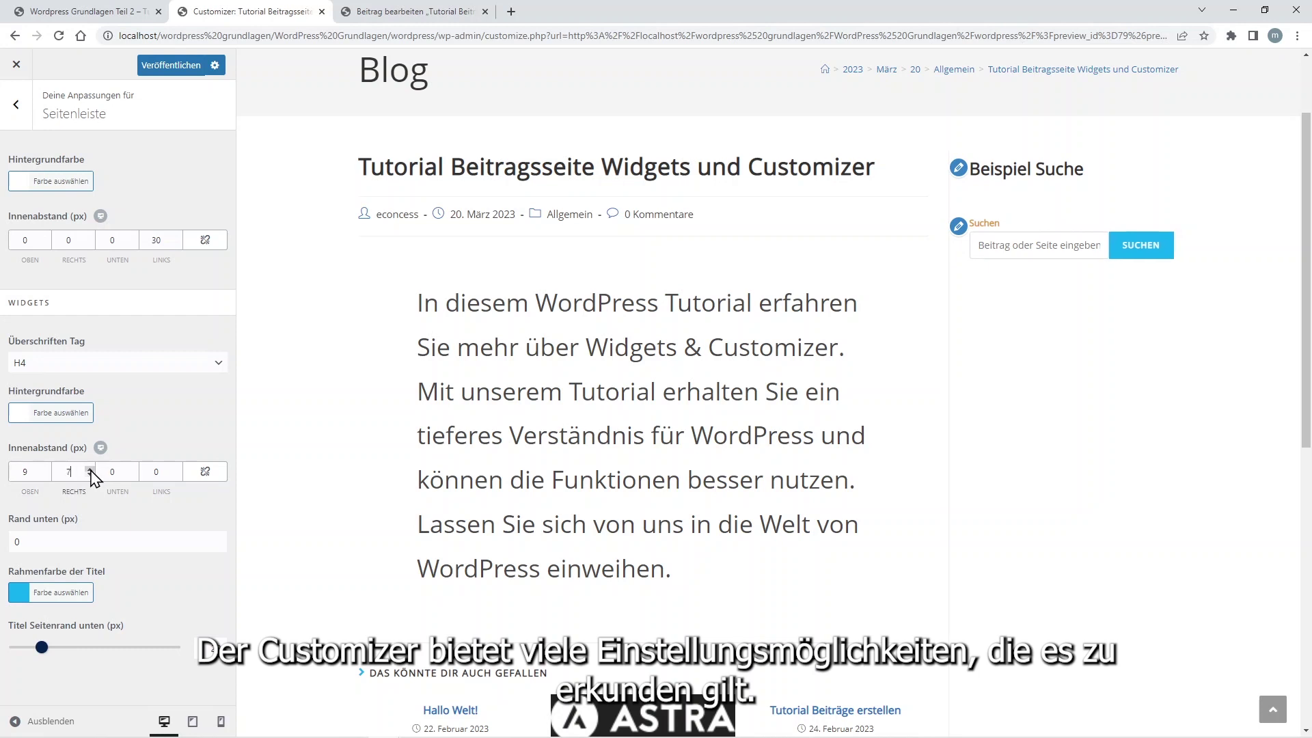
# Step: Reset the Rechts and Oben values of the widgets' Innenabstand to 0 px
pyautogui.click(90, 475)
pyautogui.click(90, 475)
pyautogui.click(90, 475)
pyautogui.click(90, 475)
pyautogui.click(46, 474)
pyautogui.click(46, 474)
pyautogui.click(45, 474)
pyautogui.click(46, 474)
pyautogui.click(45, 474)
pyautogui.click(45, 475)
pyautogui.click(46, 474)
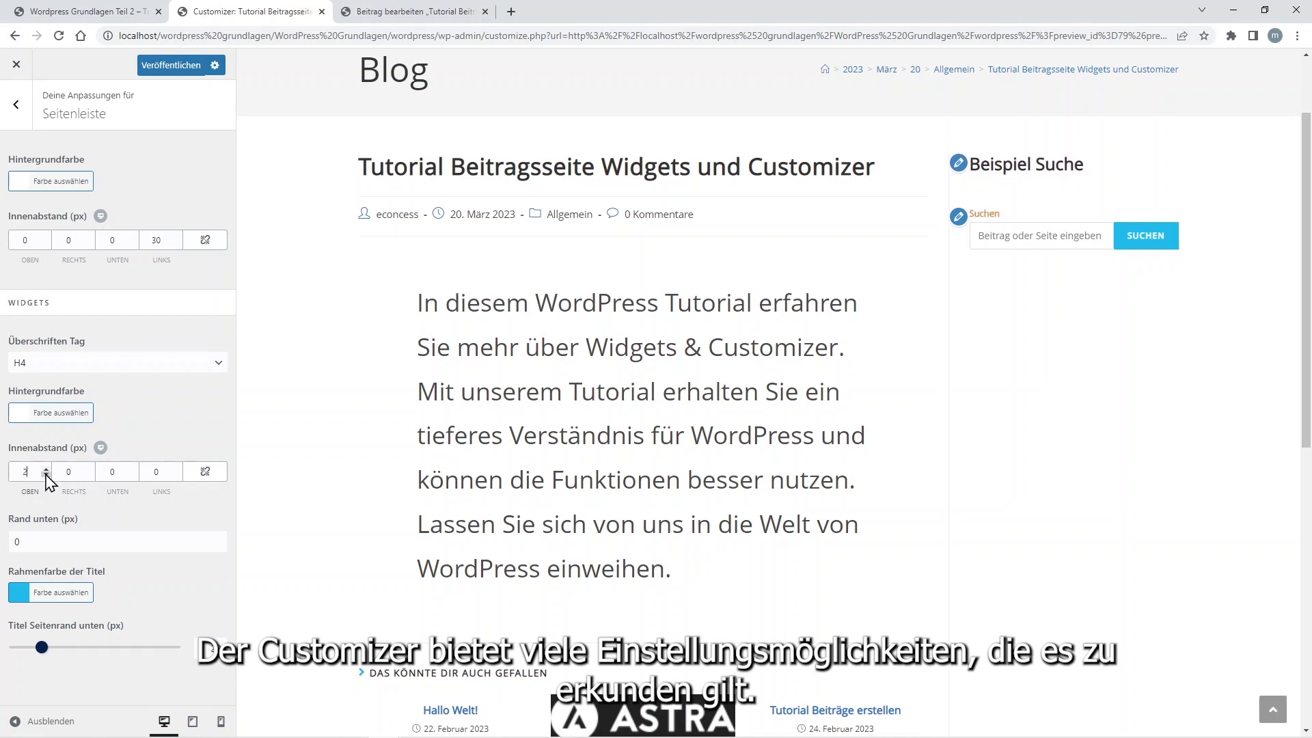
pyautogui.click(46, 474)
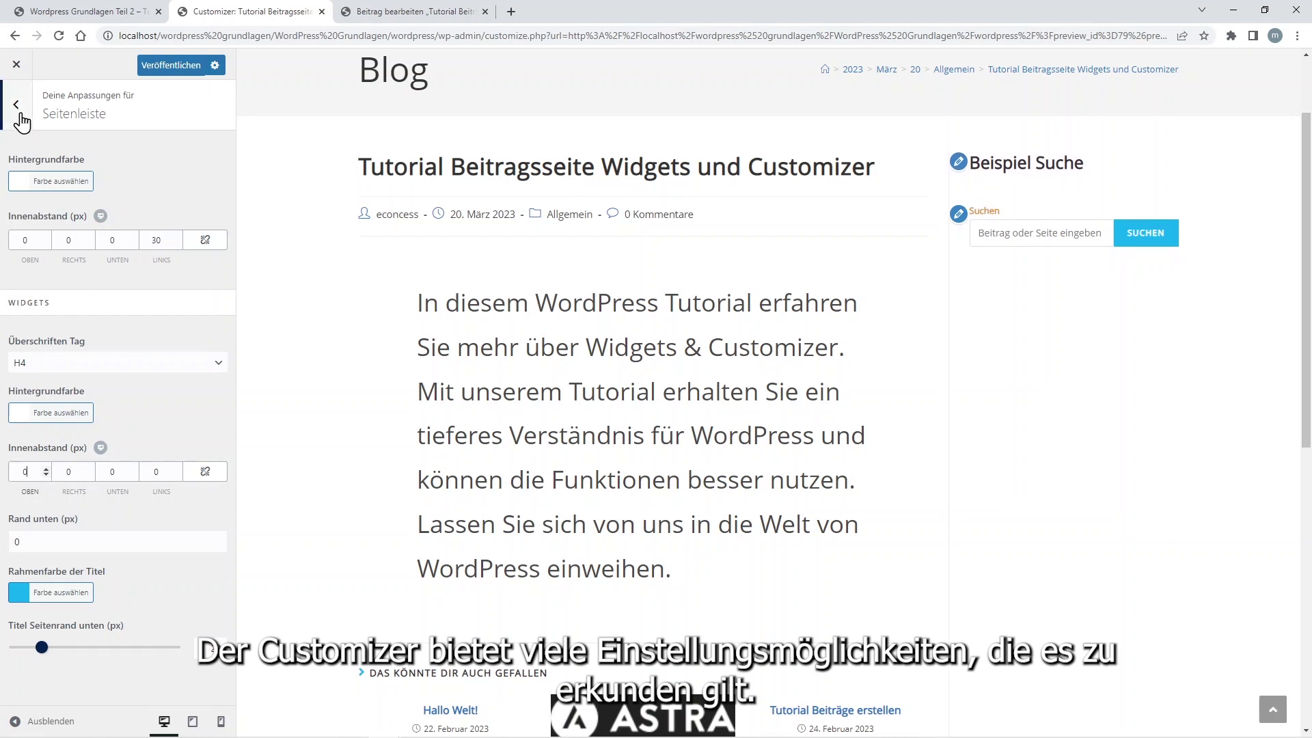
# Step: Leave the Seitenleiste settings, publish the changes and close the Customizer
pyautogui.click(15, 108)
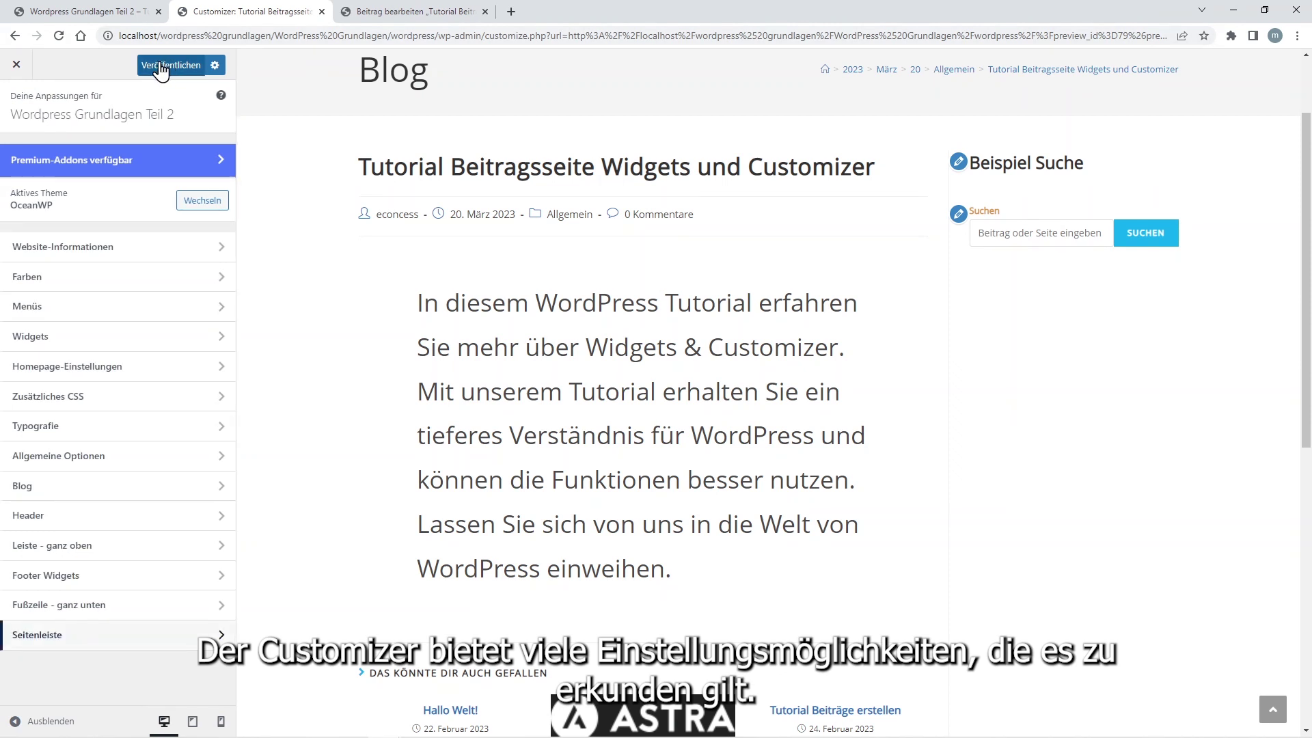
pyautogui.click(162, 68)
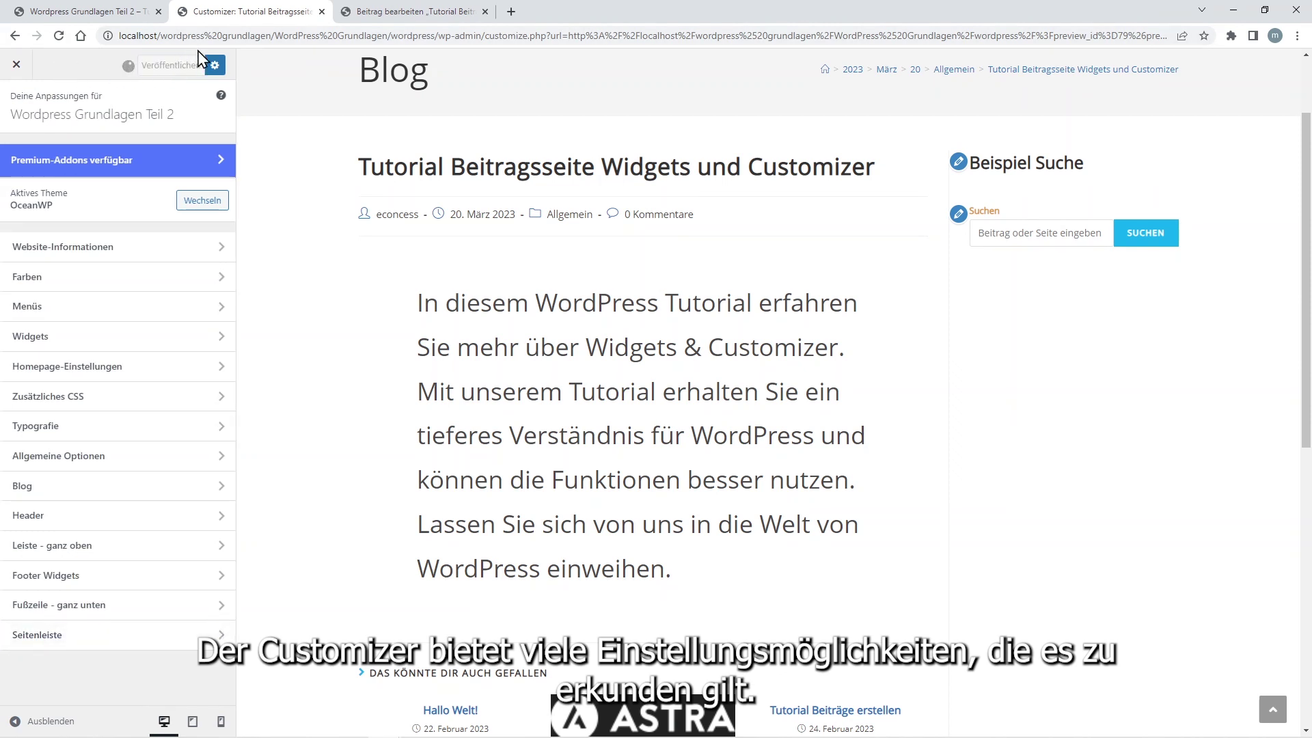
pyautogui.click(17, 66)
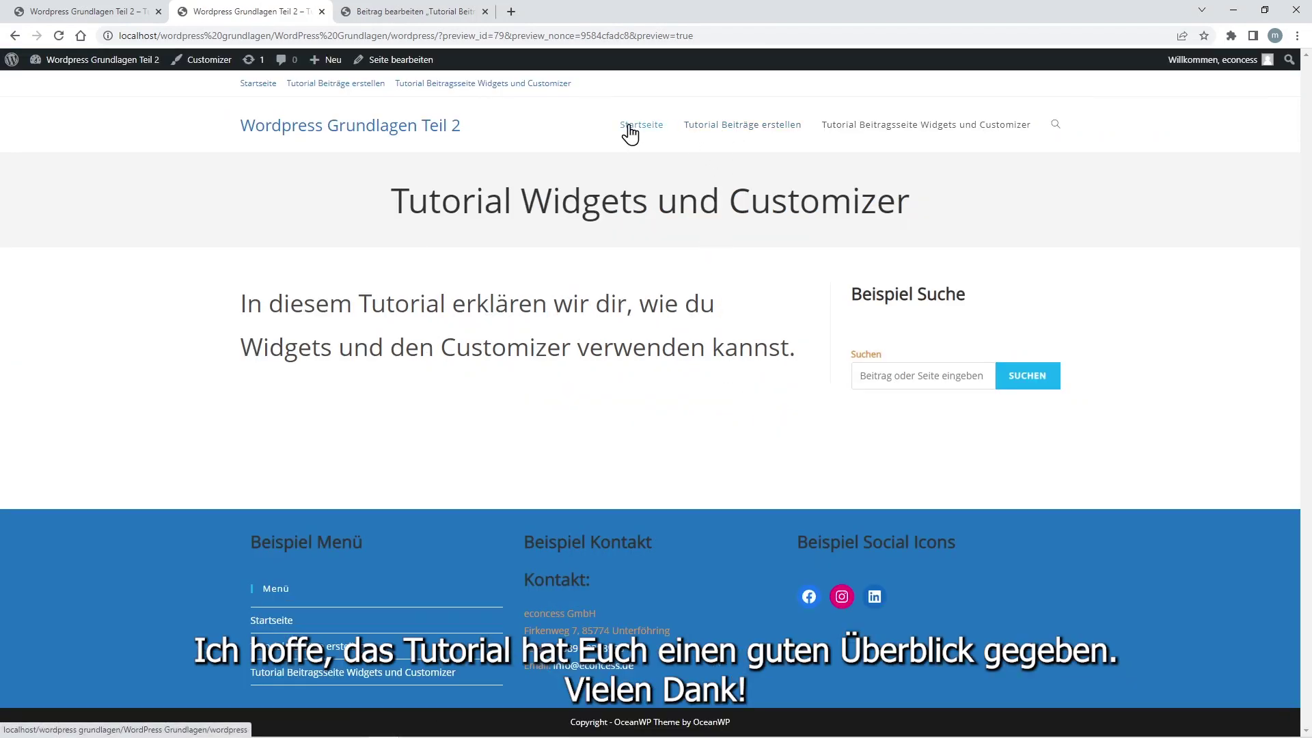
# Step: Open the Tutorial Beiträge erstellen post on the live site and check its layout from header to footer
pyautogui.click(760, 130)
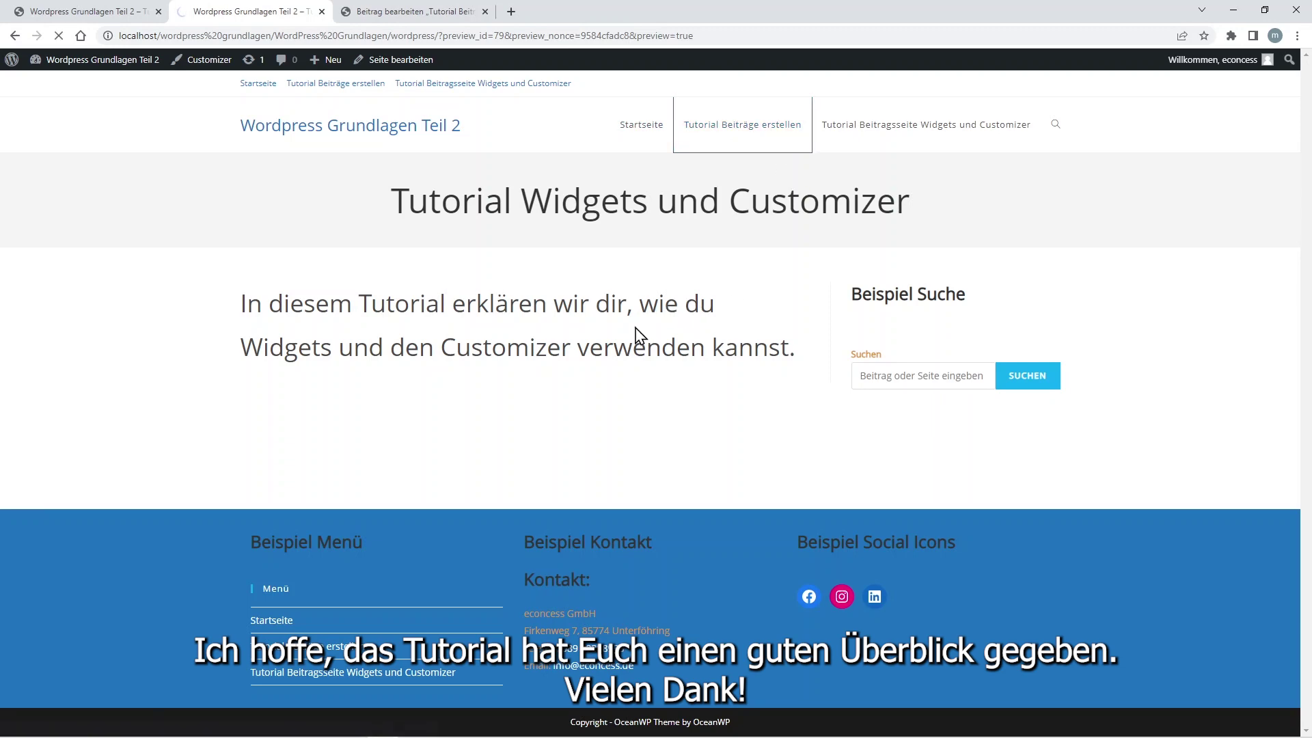
pyautogui.scroll(-3, 635, 372)
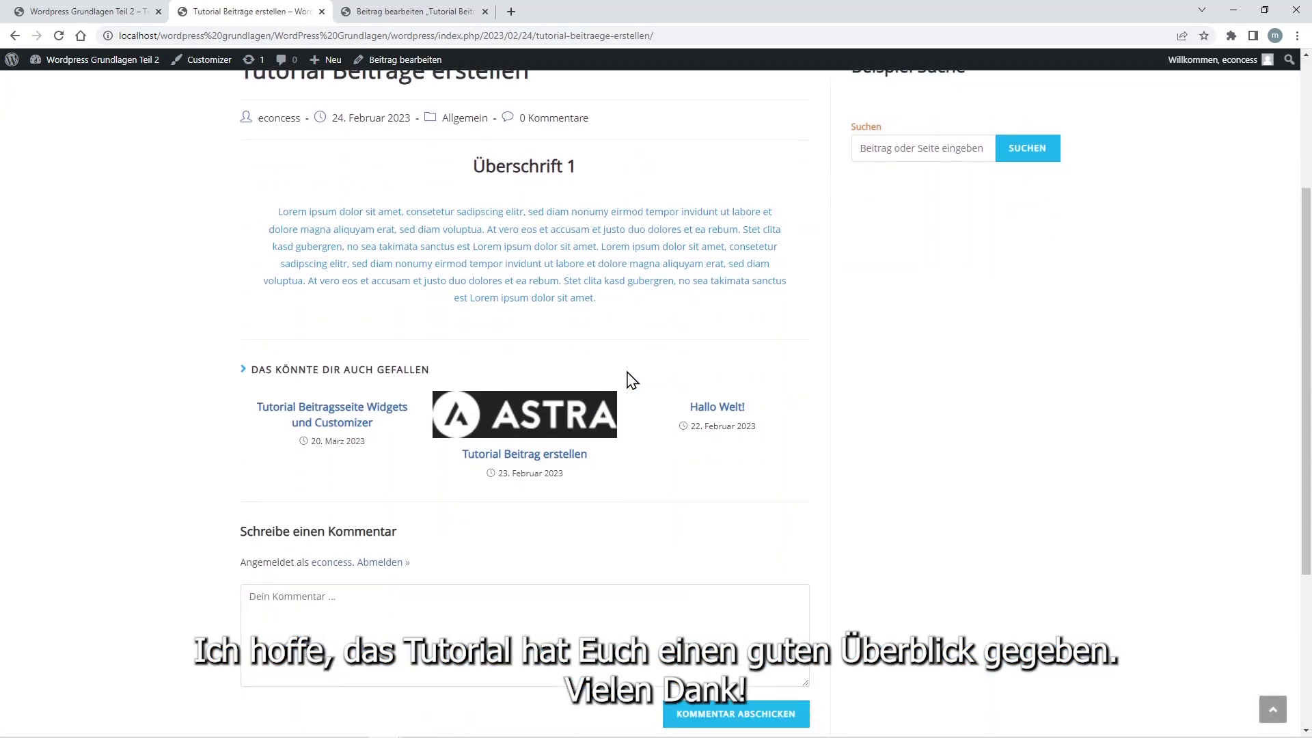
pyautogui.scroll(-3, 631, 381)
pyautogui.scroll(7, 631, 380)
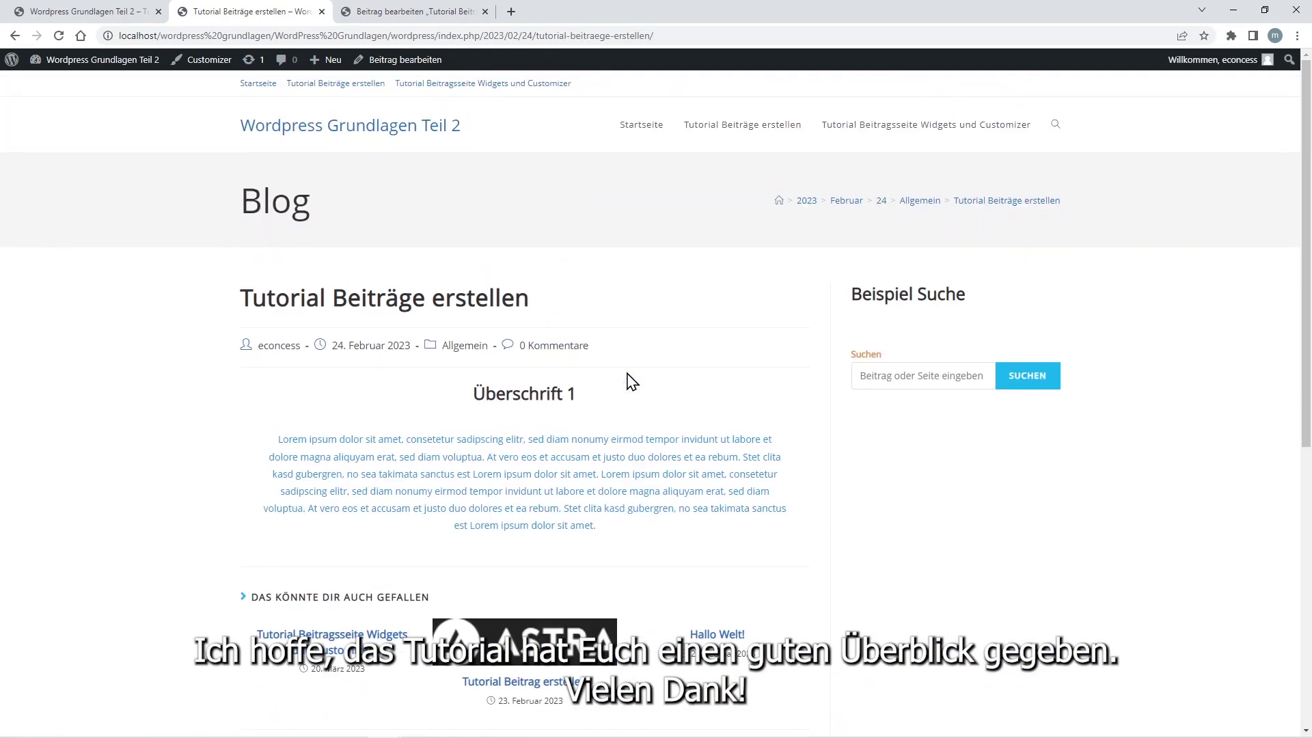